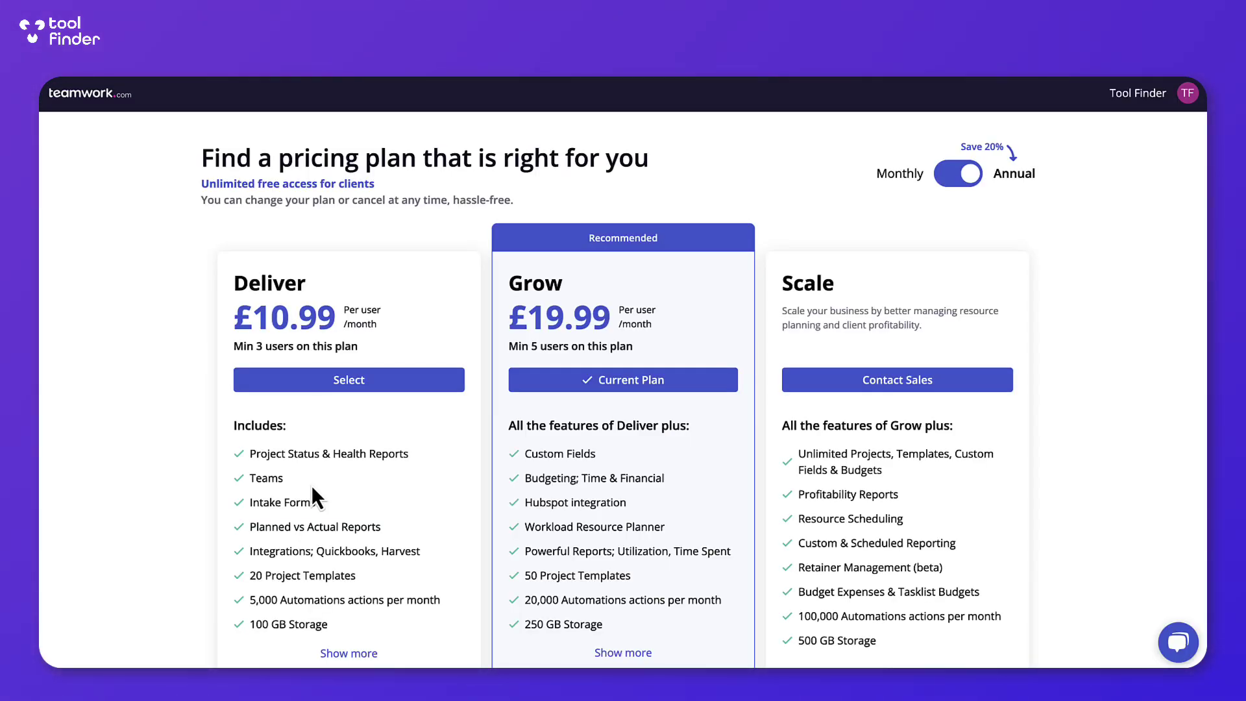
Switch plan prices to monthly billing and highlight the unlimited free collaborators note.
click(948, 177)
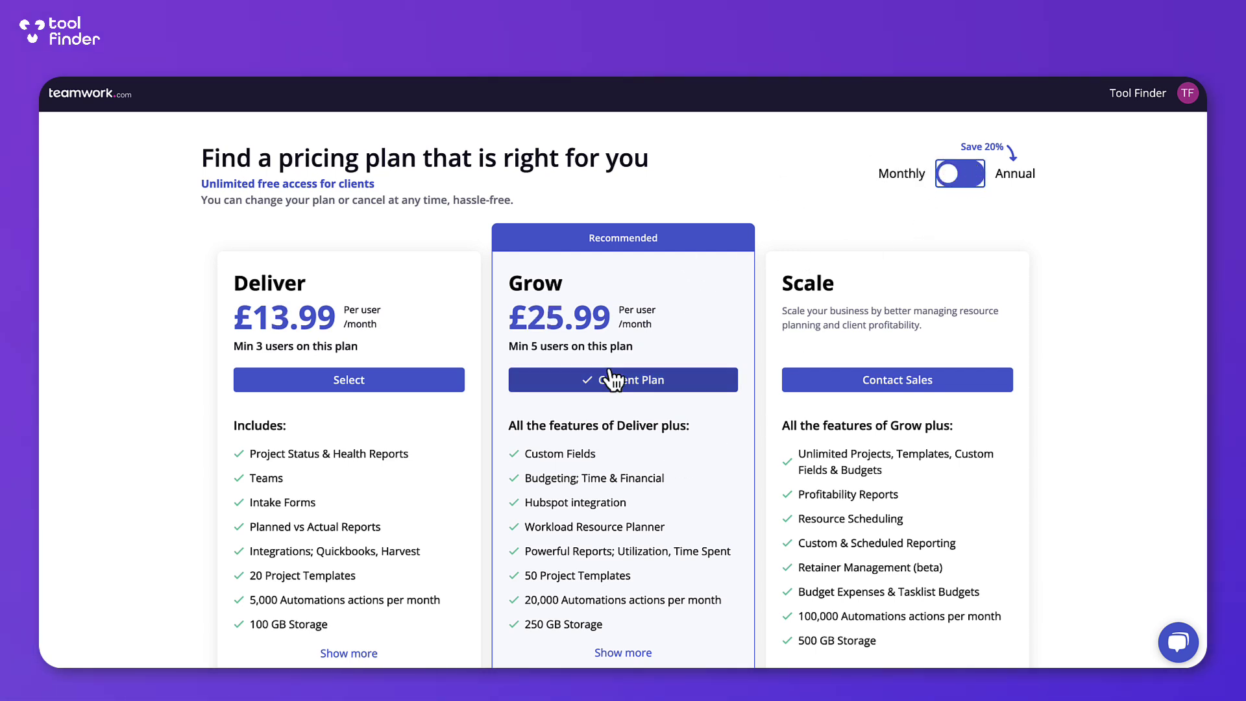
scroll(608, 439, down, 1)
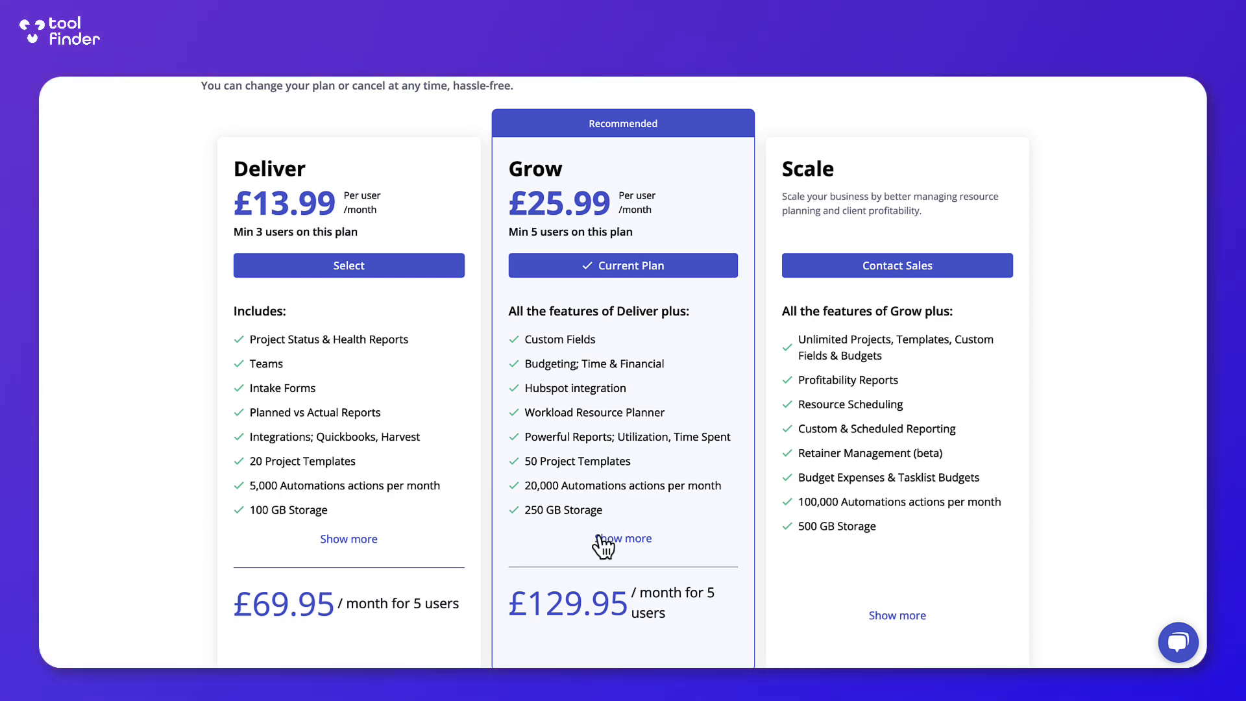
scroll(603, 546, down, 2)
scroll(643, 456, up, 2)
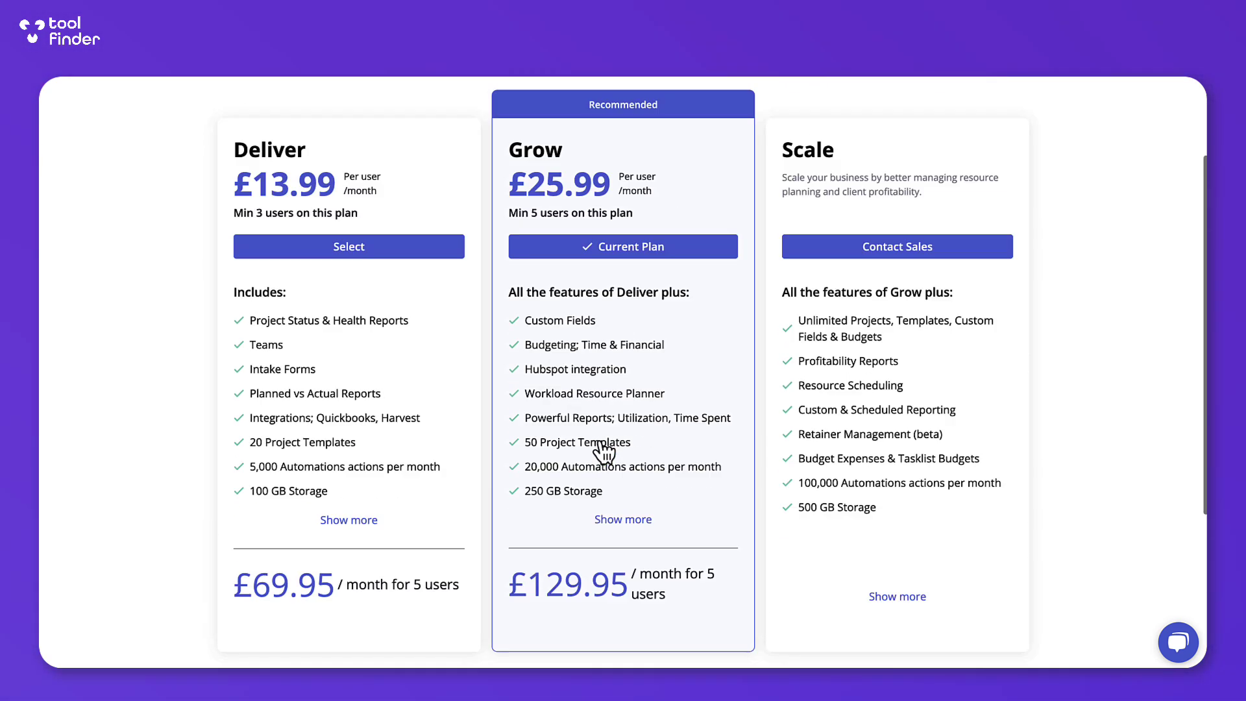
scroll(604, 450, up, 3)
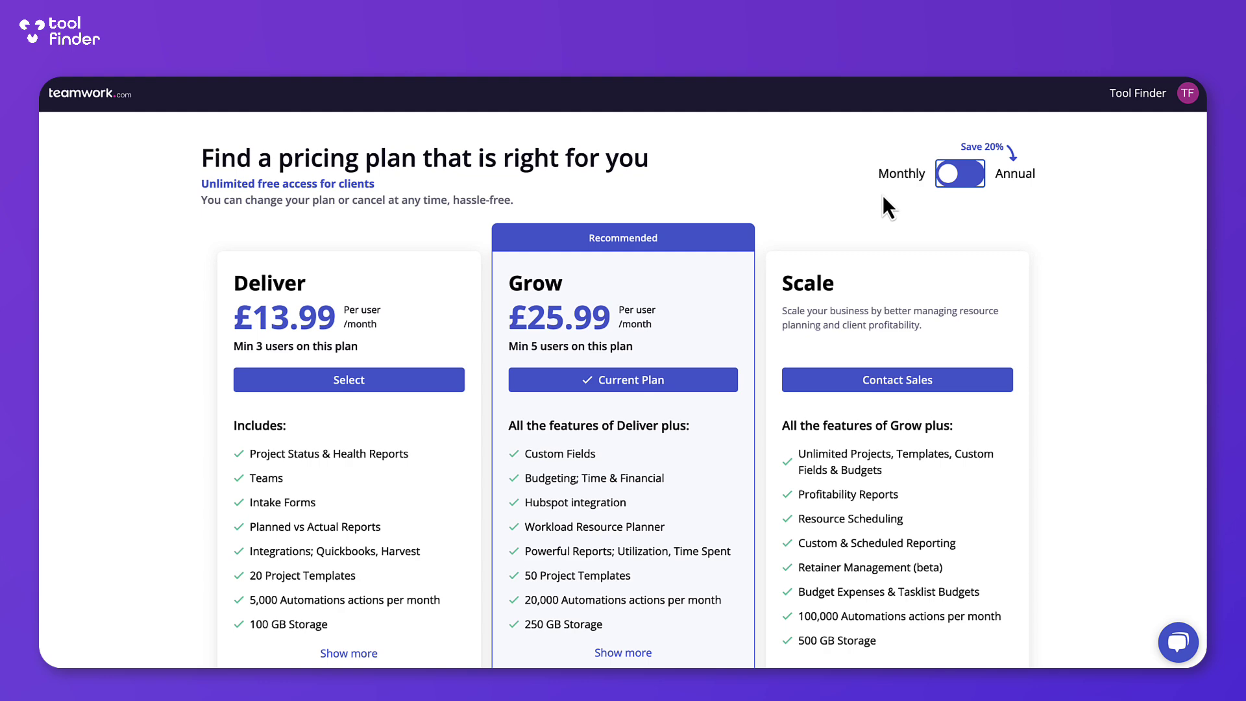
scroll(797, 265, down, 3)
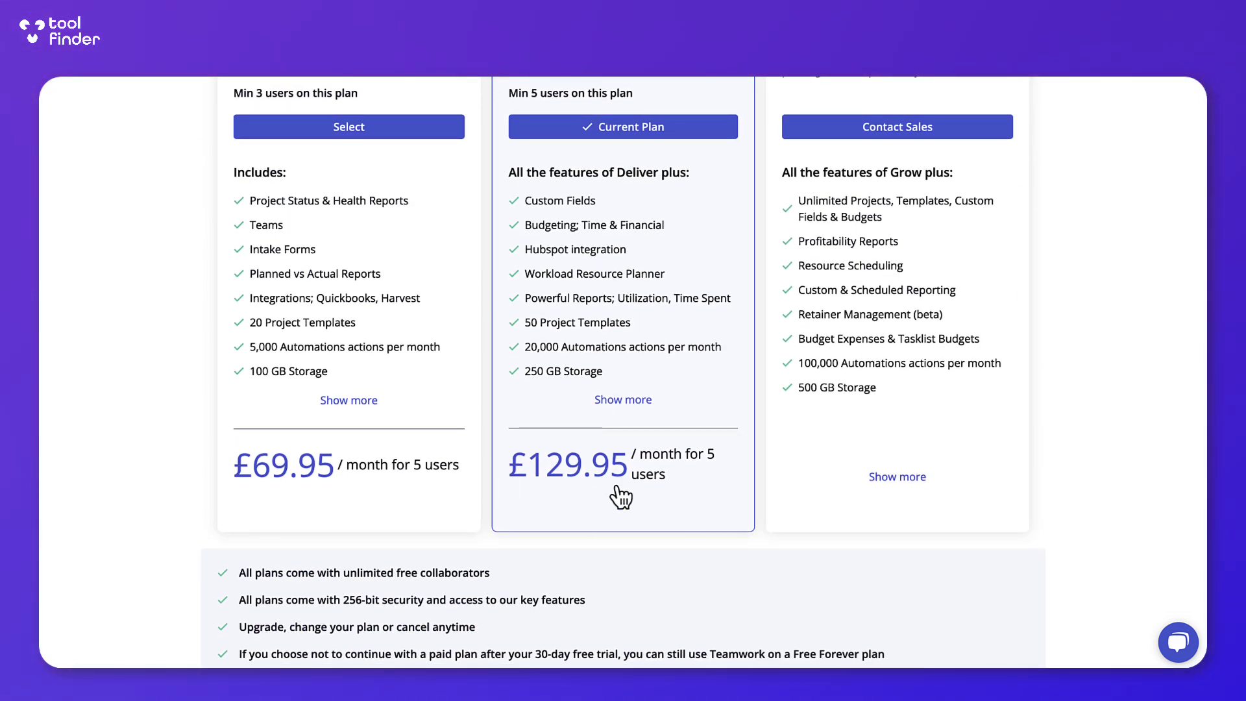
scroll(585, 496, up, 2)
scroll(544, 459, up, 1)
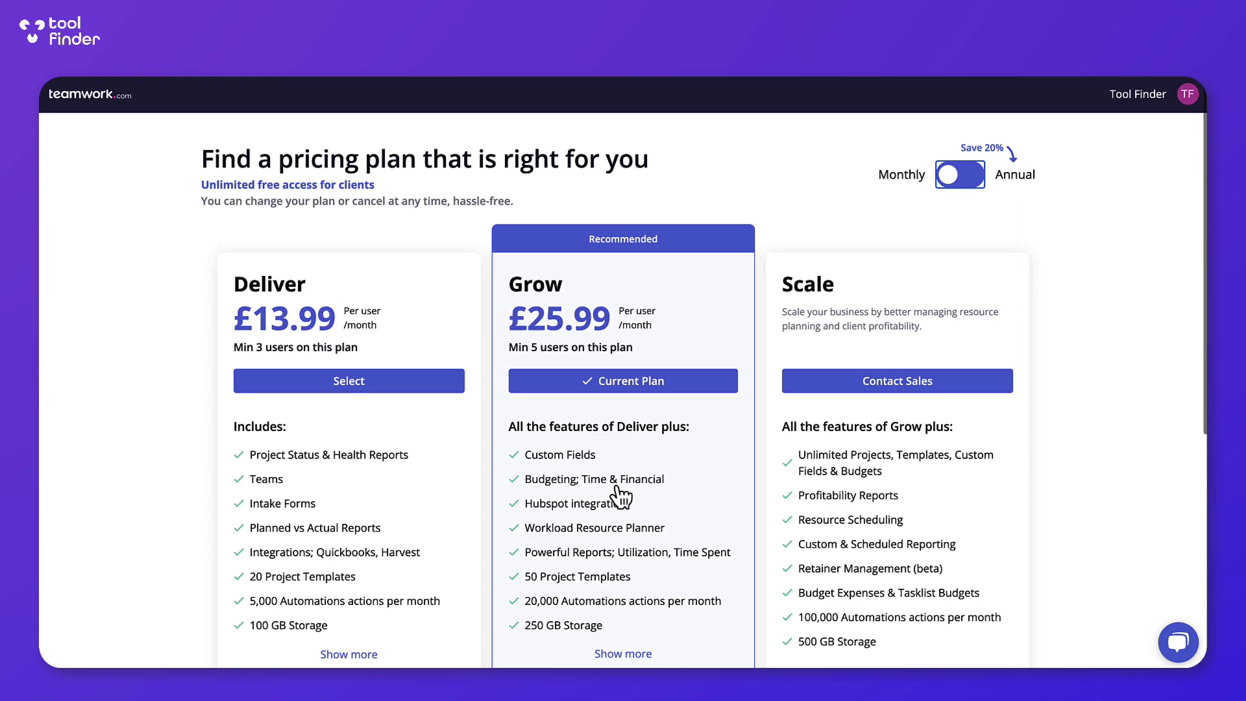
scroll(584, 458, down, 4)
triple_click(378, 453)
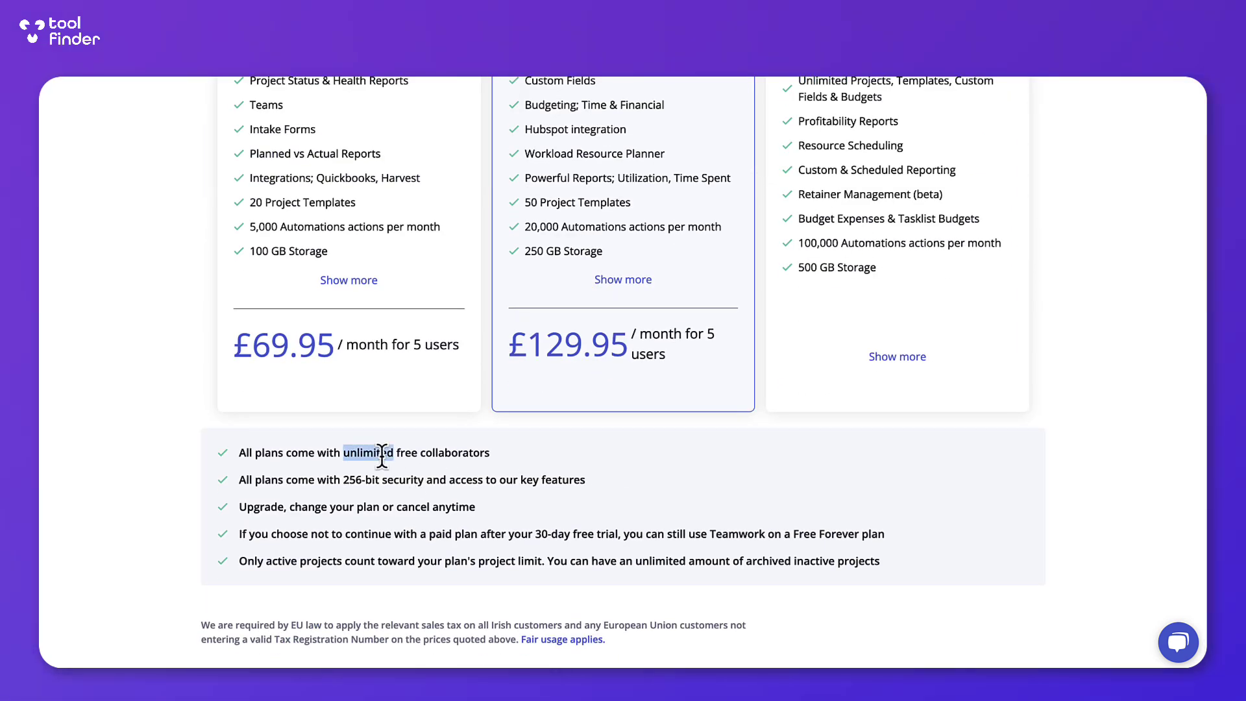
scroll(599, 467, up, 5)
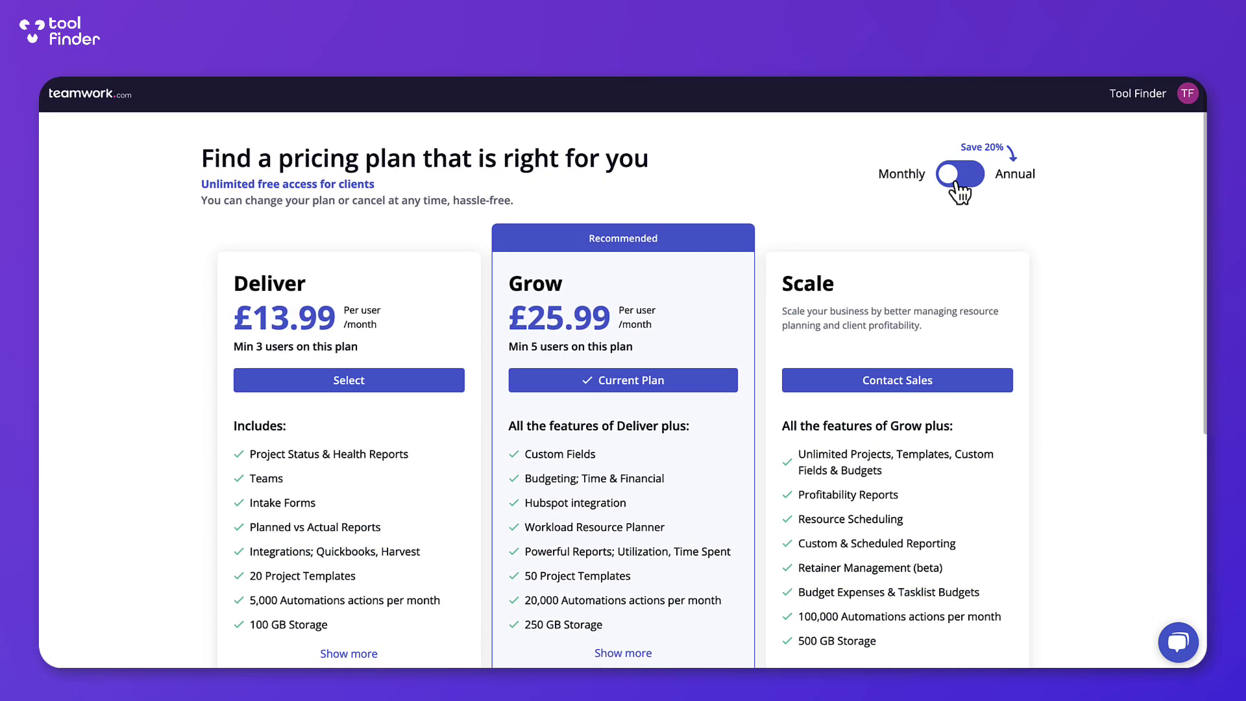
scroll(189, 202, left, 5)
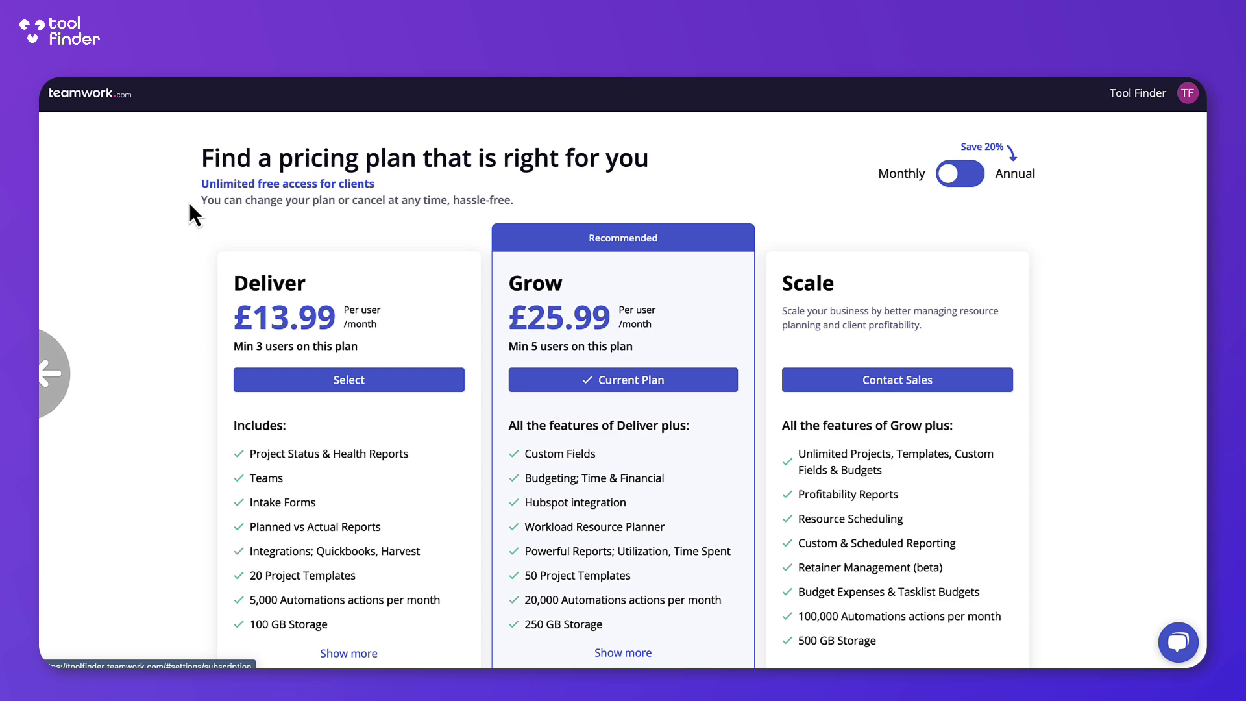
scroll(190, 207, right, 5)
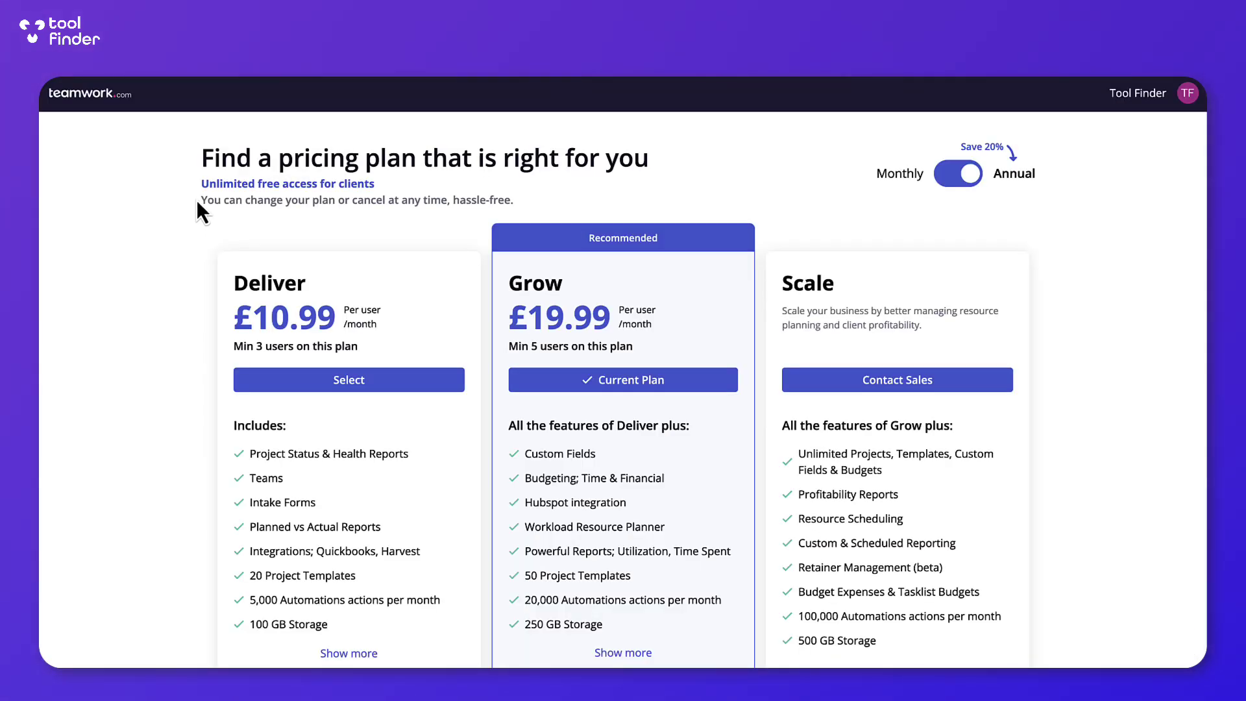
scroll(203, 158, left, 5)
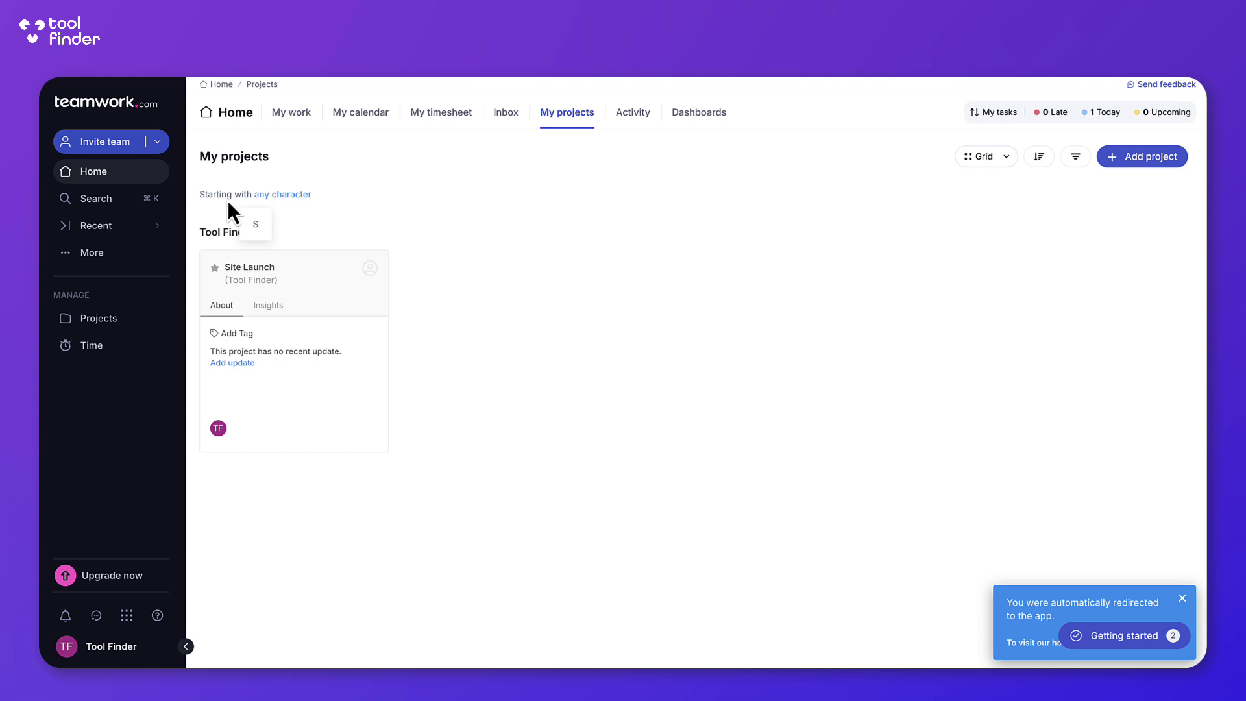
Dismiss the automatic redirect notice and switch to the My work task list.
click(1182, 598)
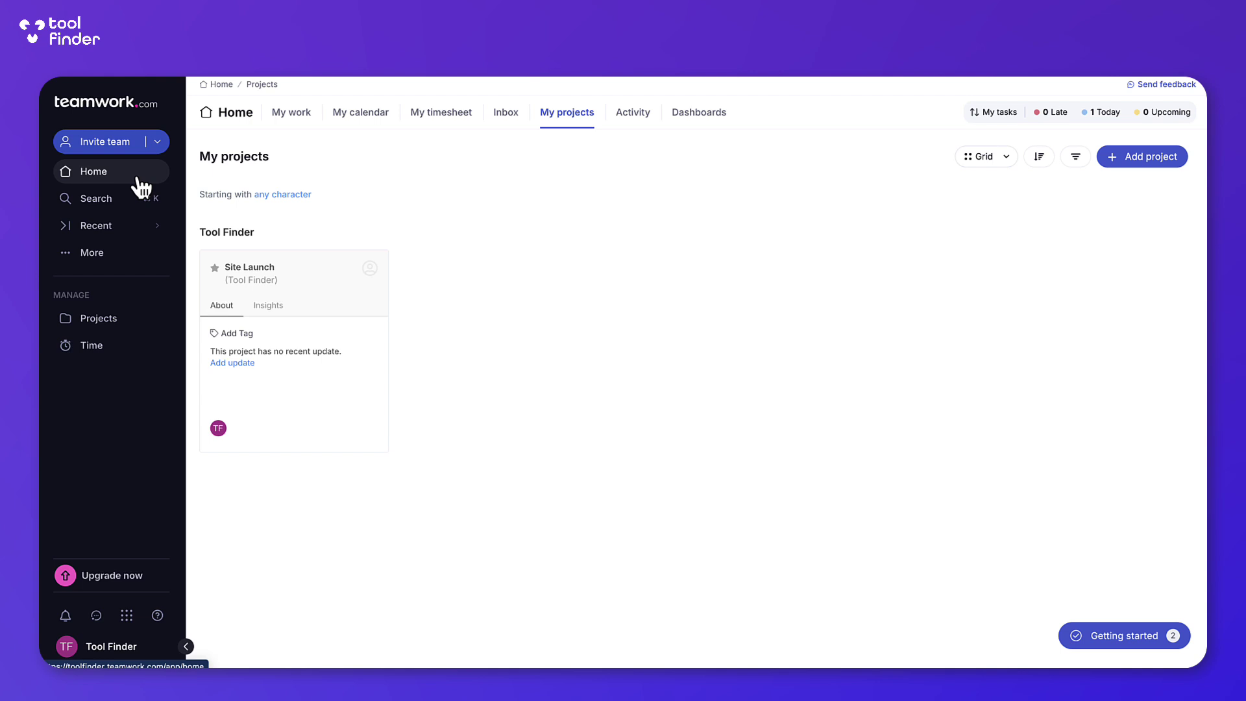
click(296, 115)
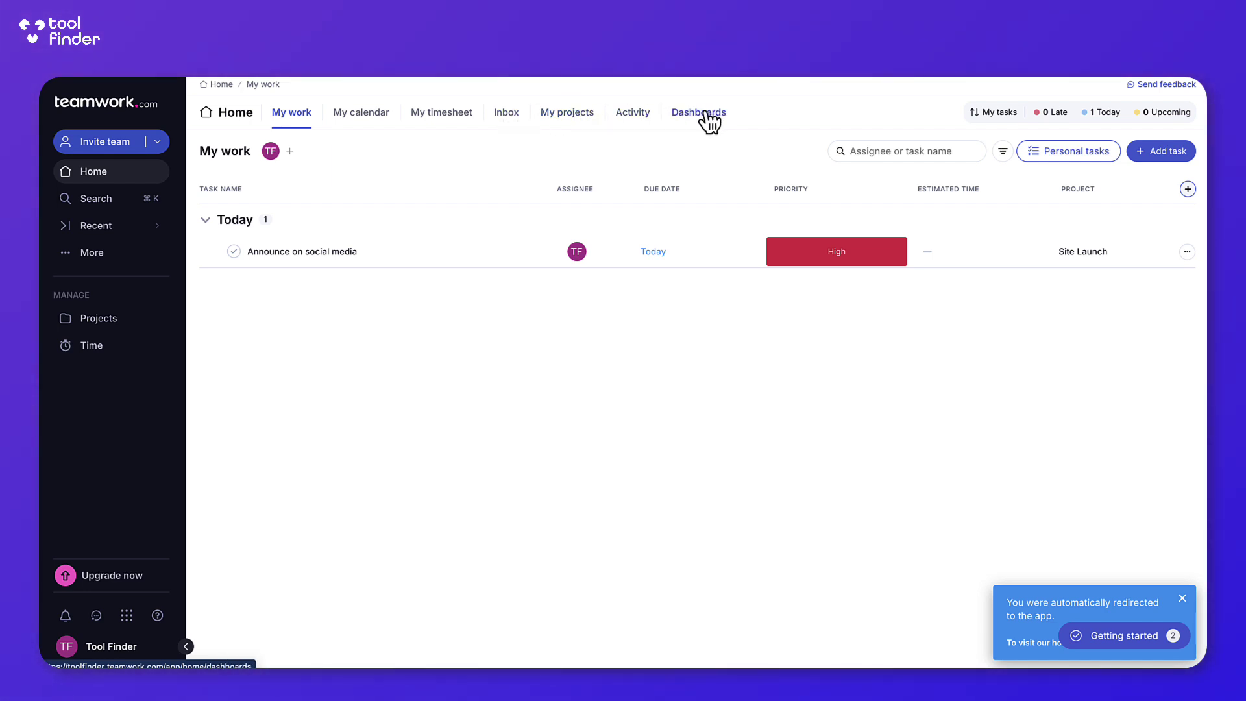
Show today's tasks, inspect the reminder, time and action icons, then open 'Announce on social media'.
click(1106, 112)
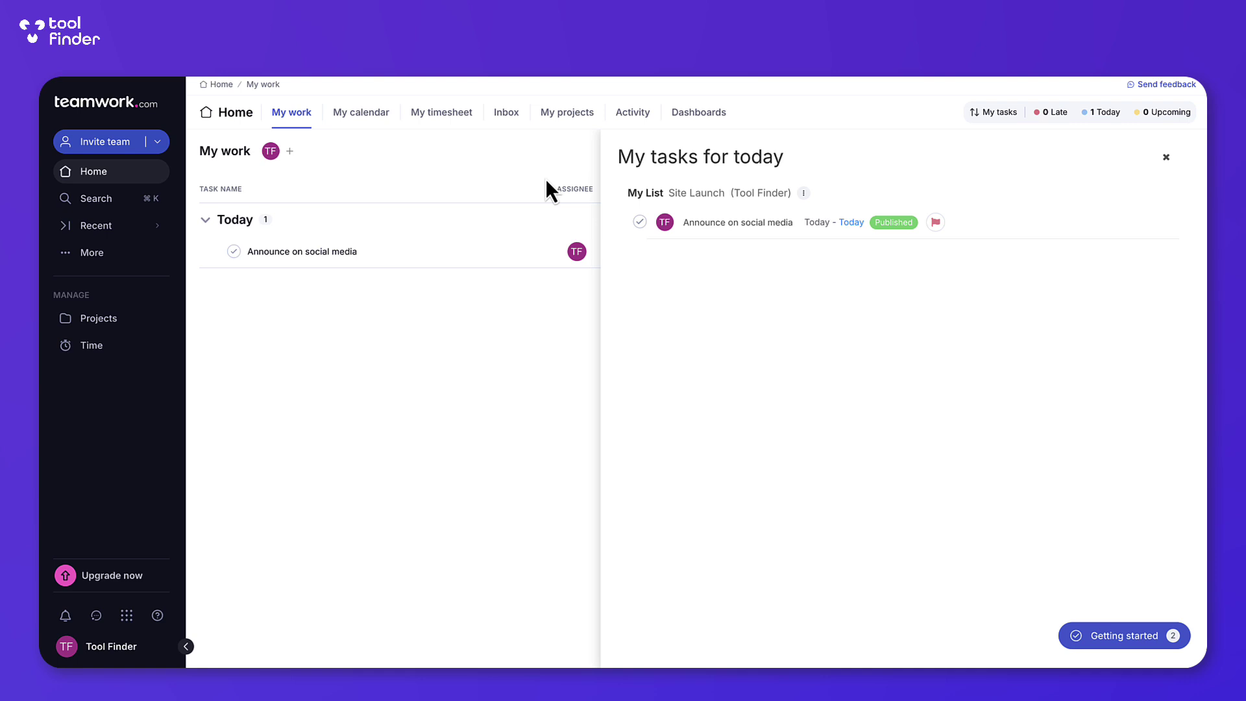
mouse_move(646, 226)
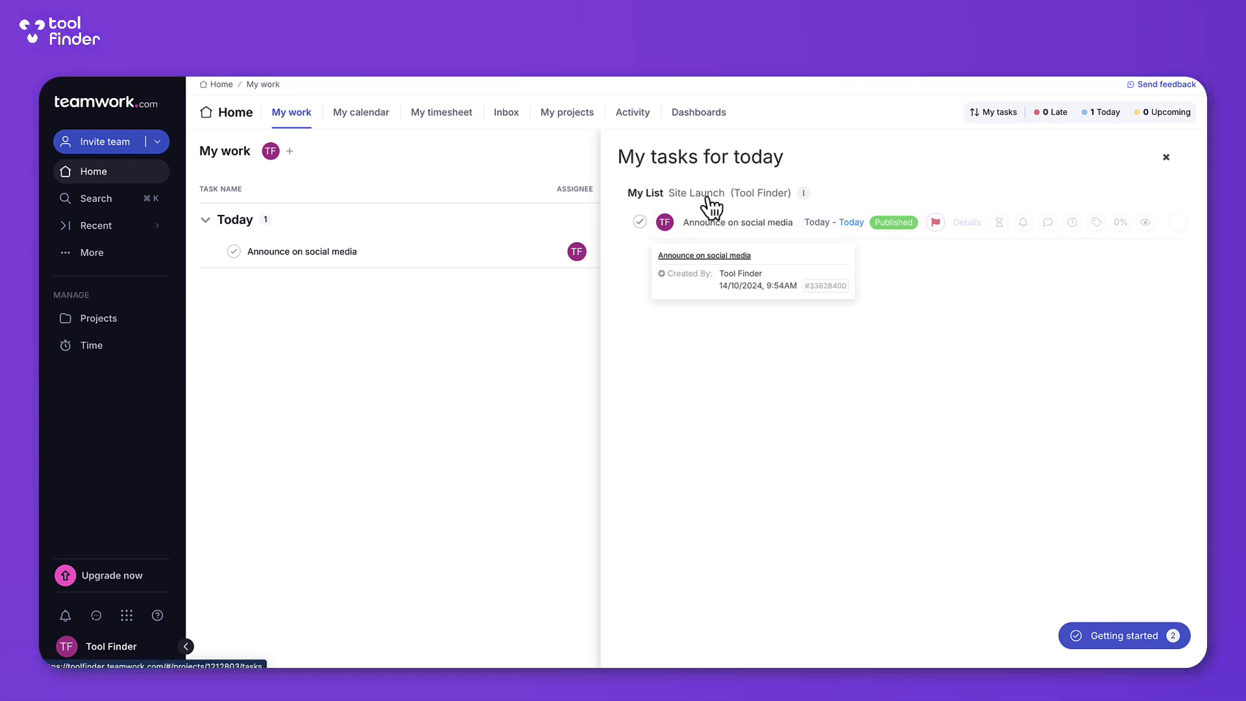
mouse_move(737, 222)
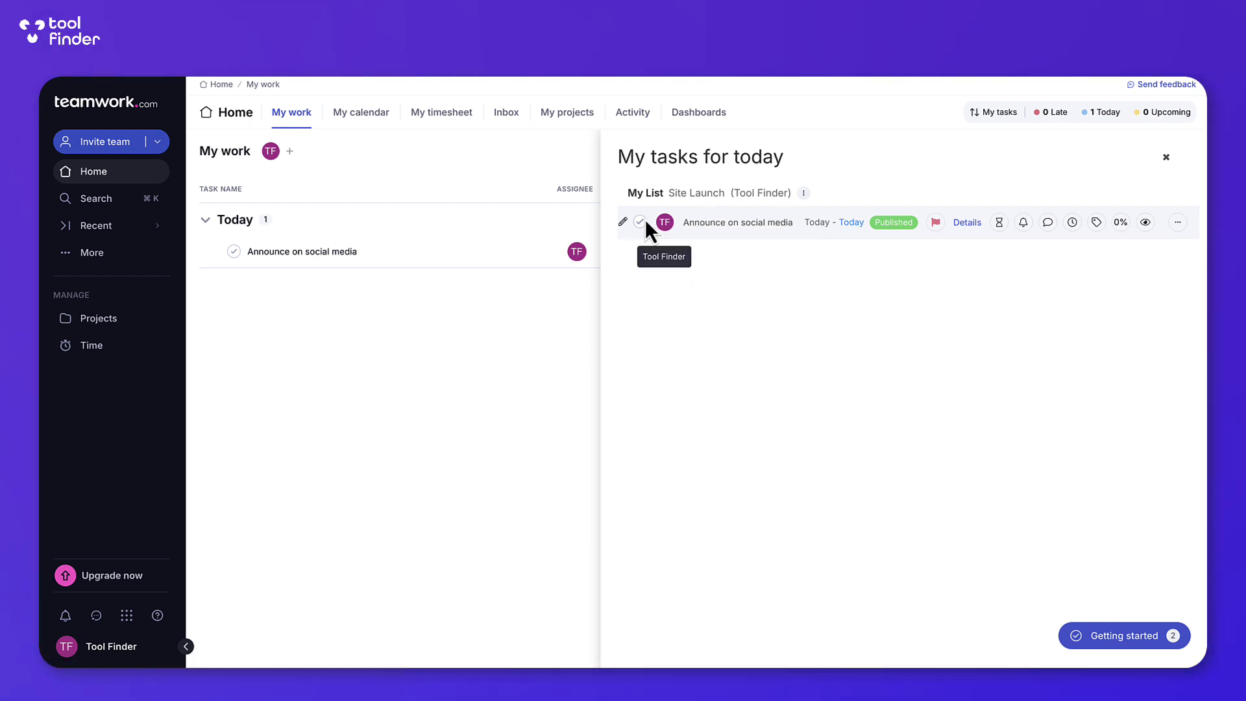
click(1021, 222)
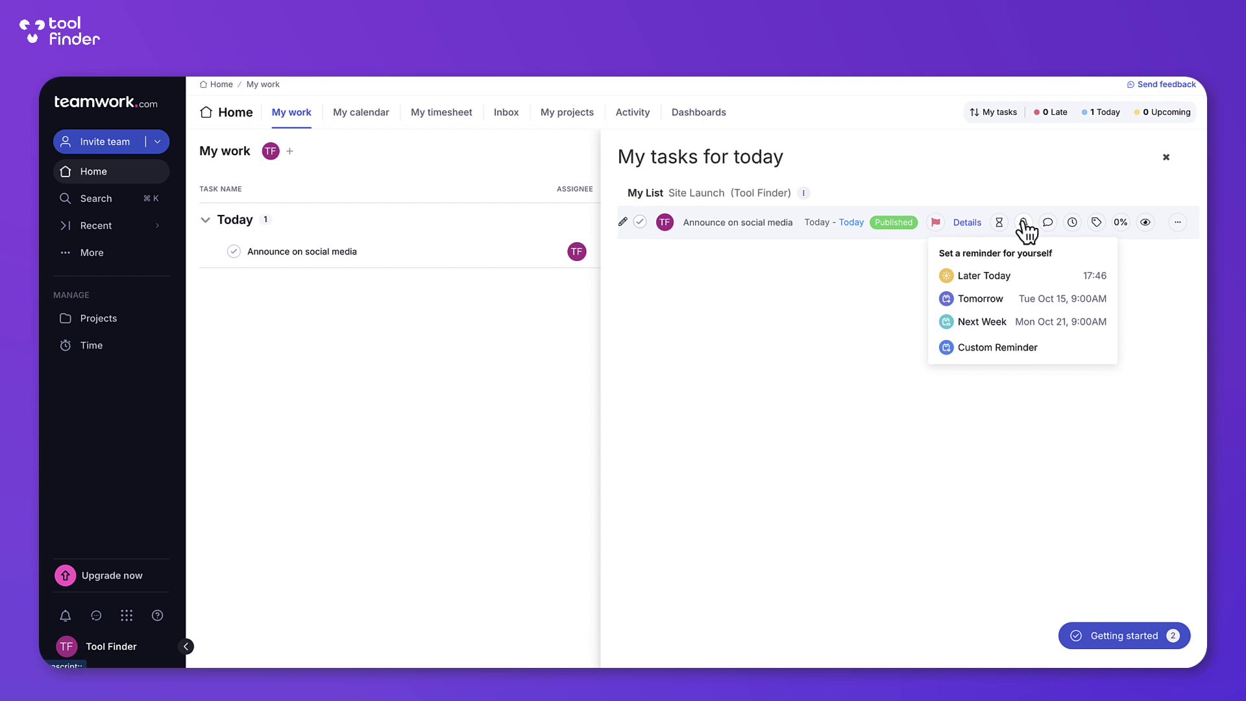
click(1073, 225)
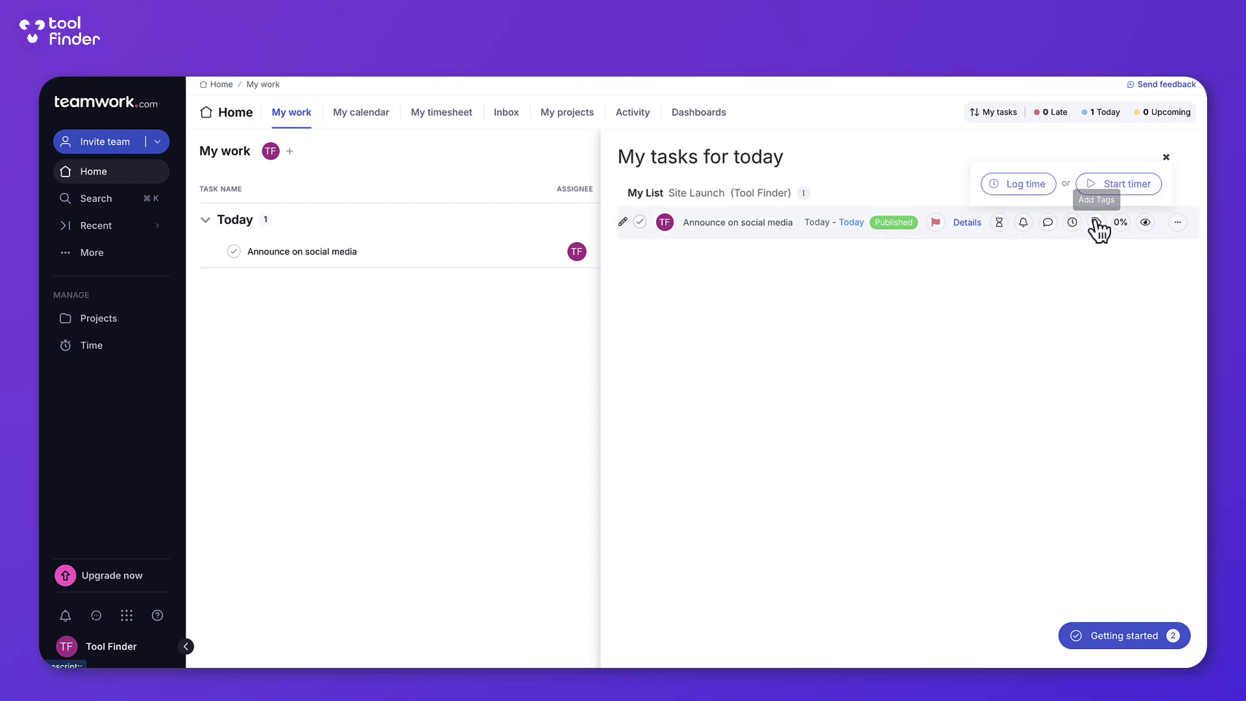
click(1178, 223)
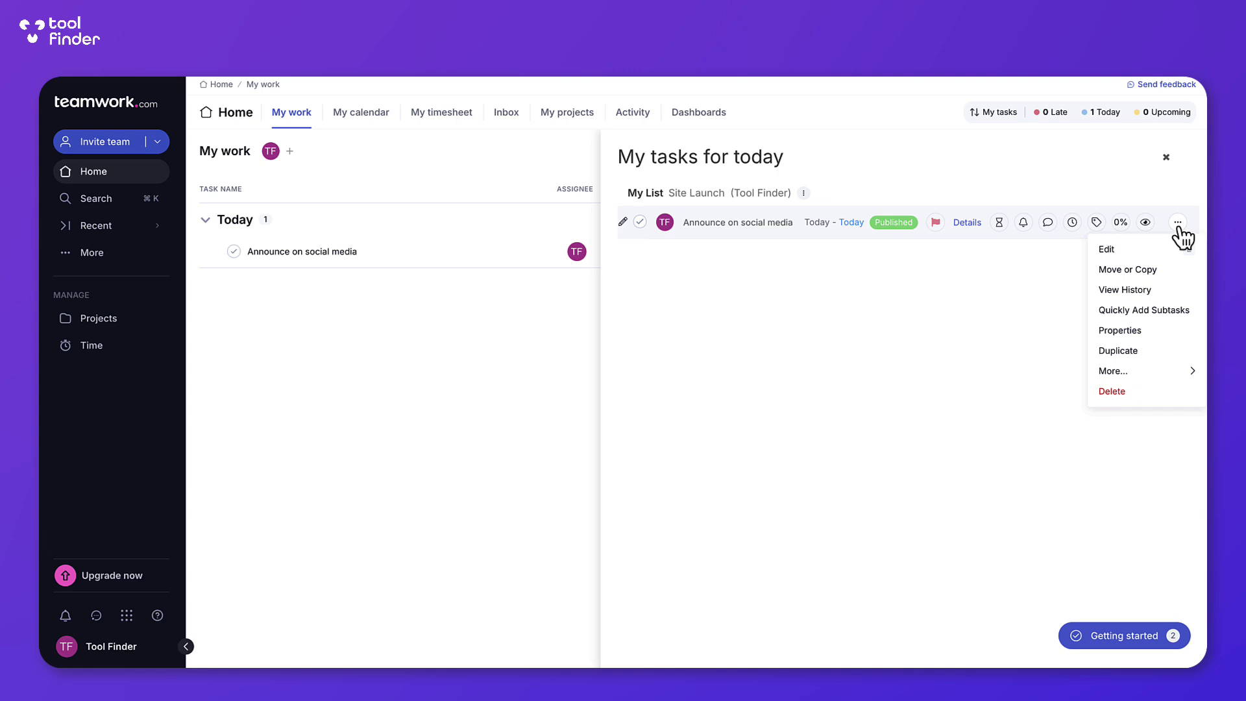
click(894, 322)
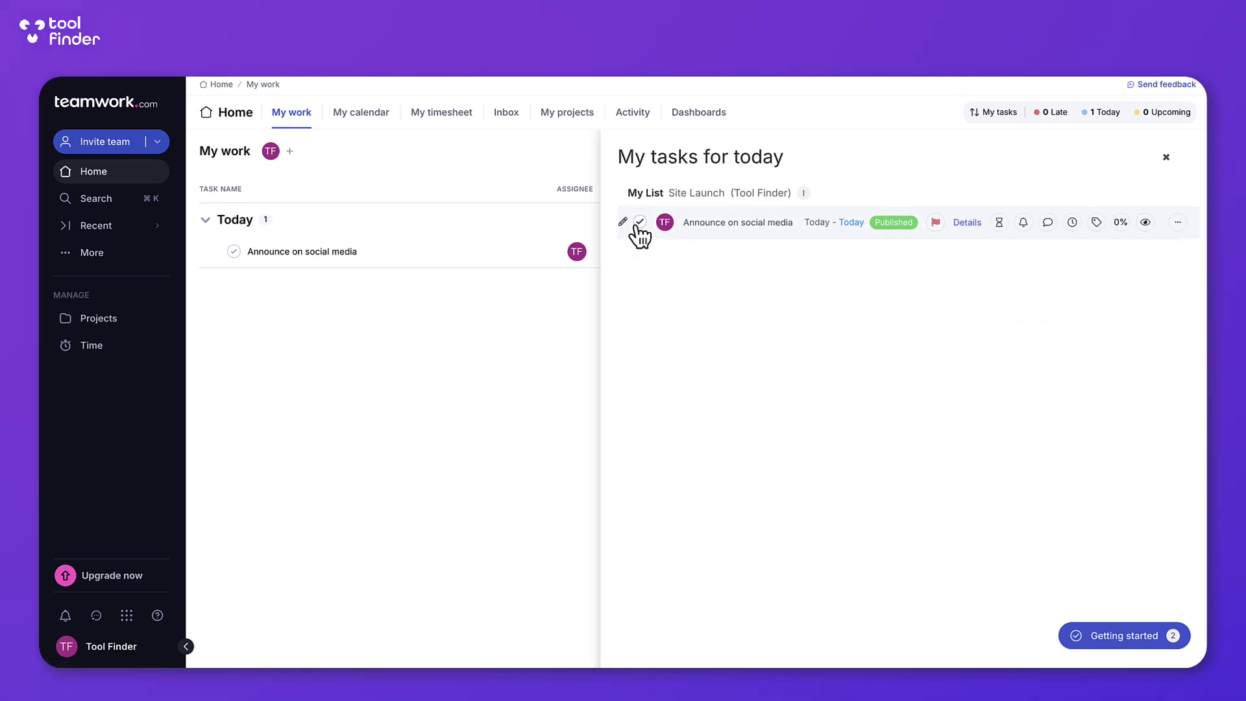
click(716, 225)
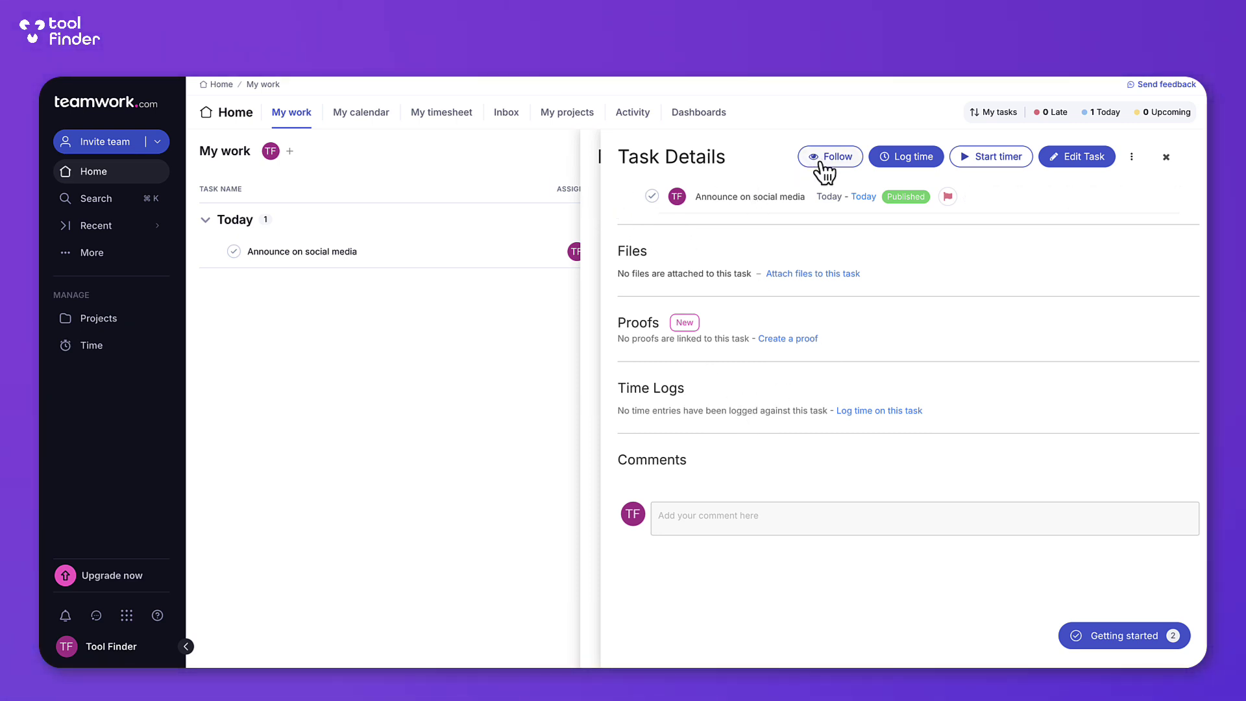
Fill in a billable time entry on 'Announce on social media' from 10:46 to 11:25 AM.
click(914, 158)
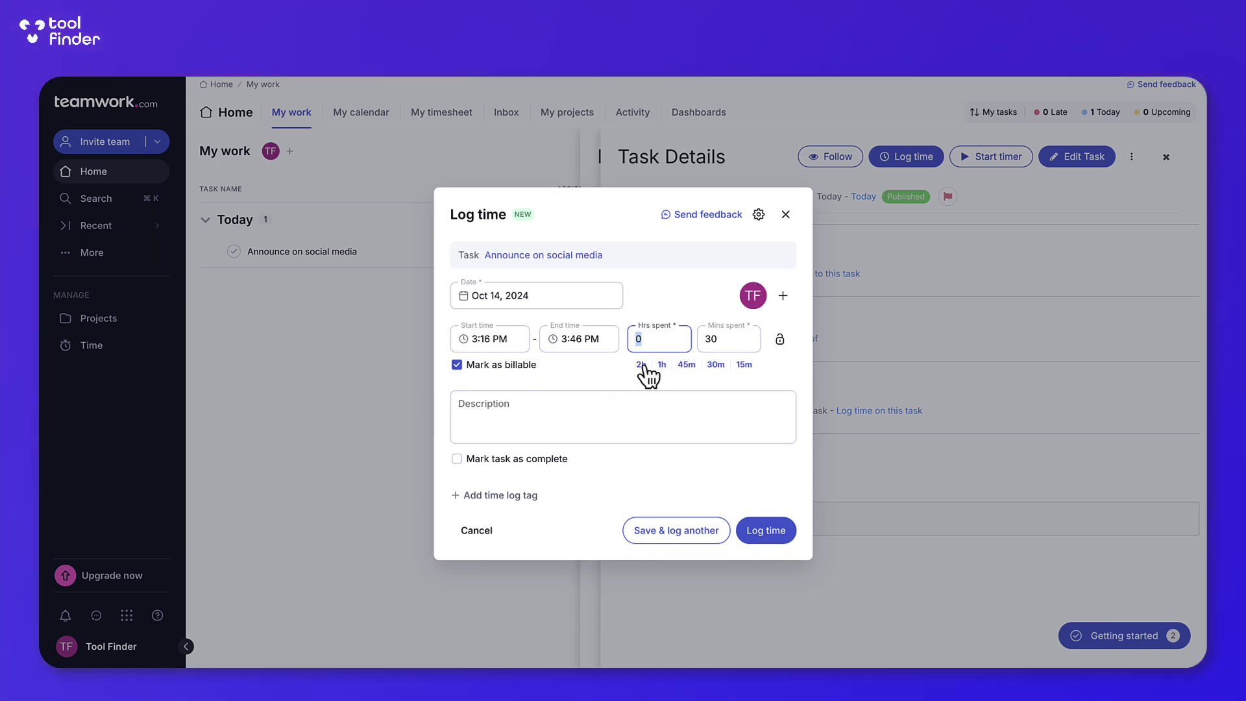
click(641, 364)
click(498, 339)
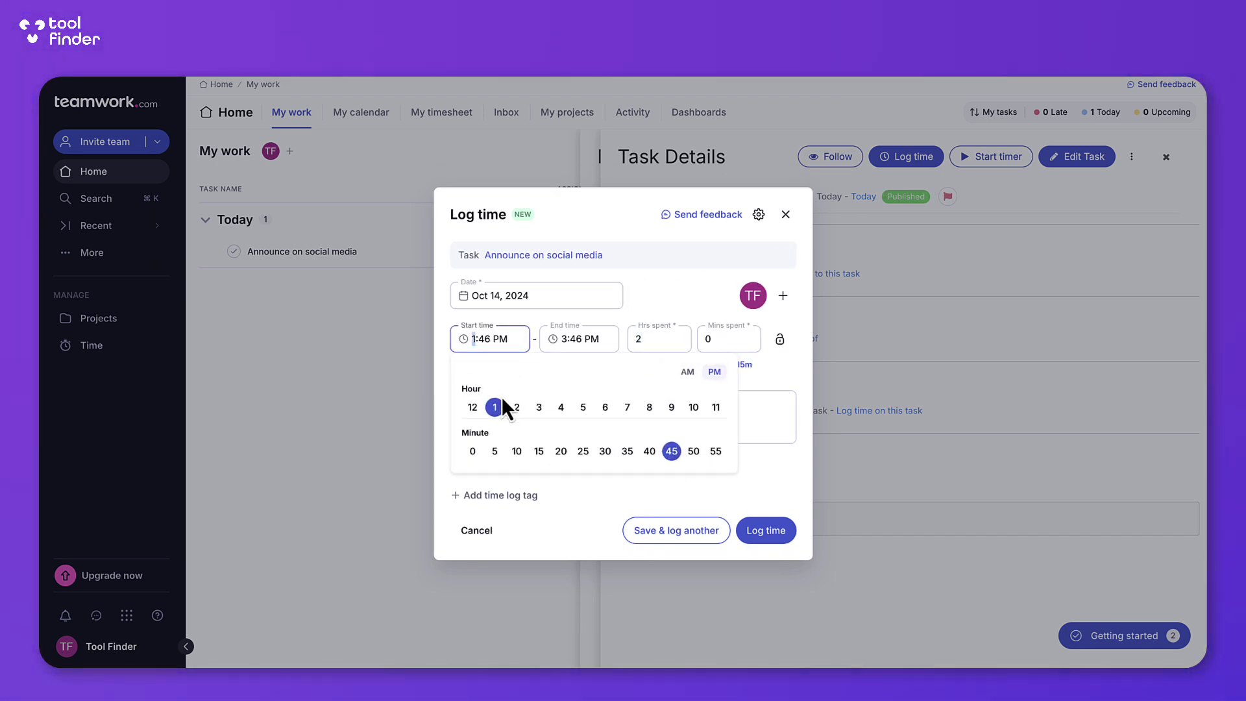
click(694, 407)
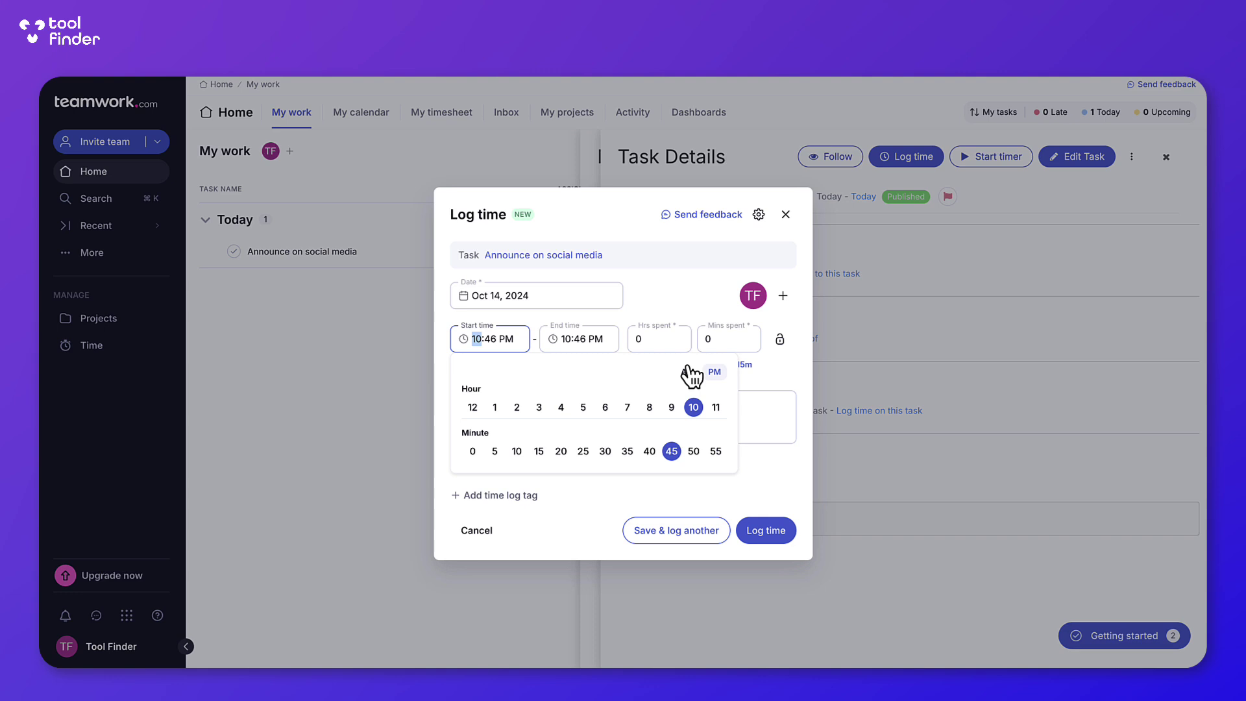
click(688, 373)
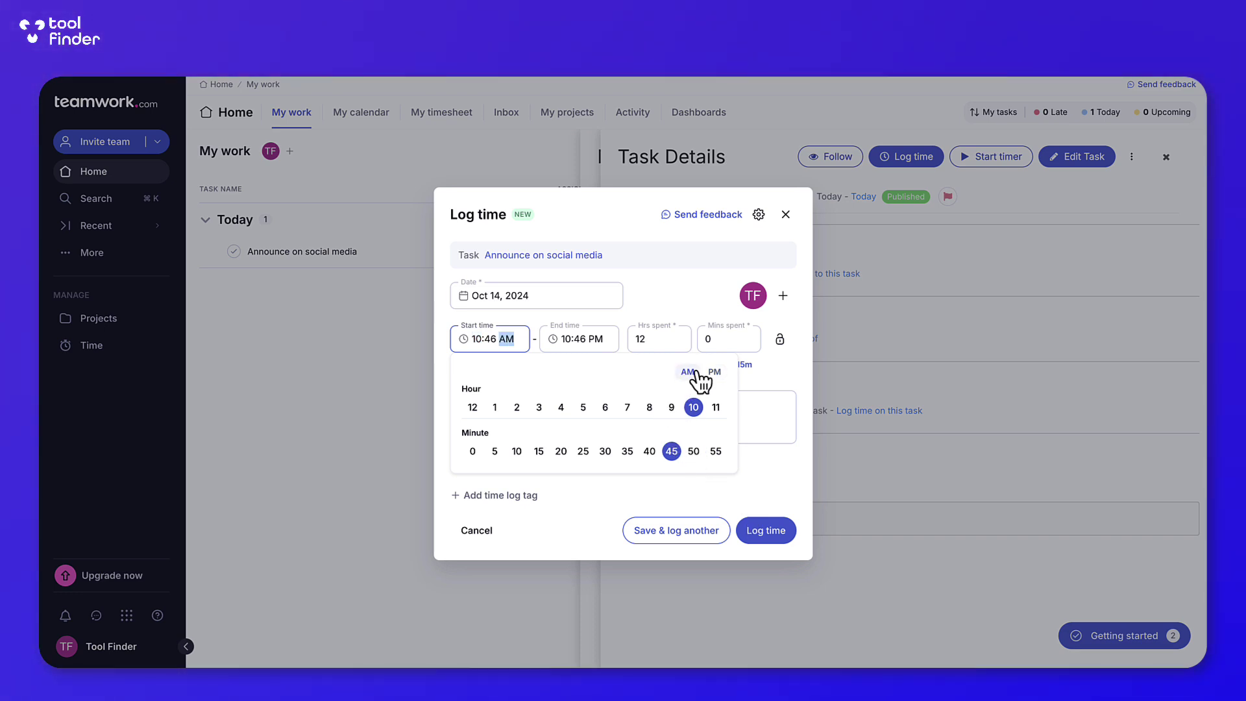
click(589, 337)
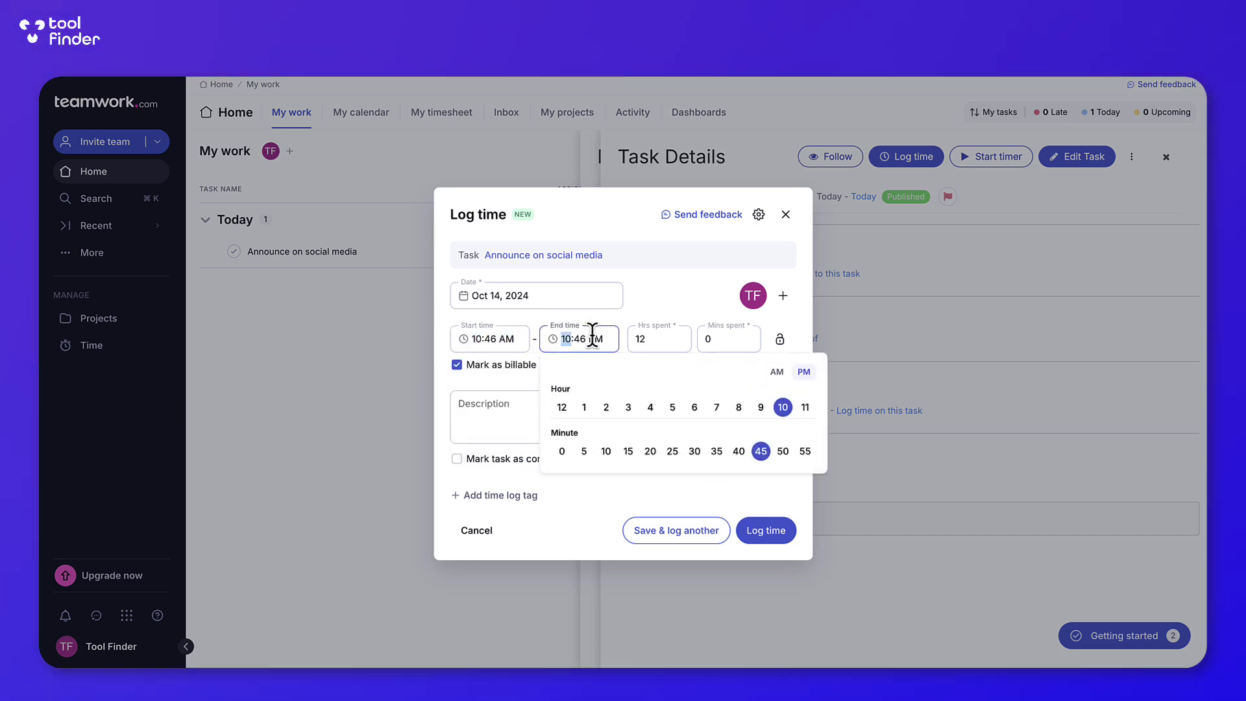
click(804, 408)
click(777, 372)
click(673, 451)
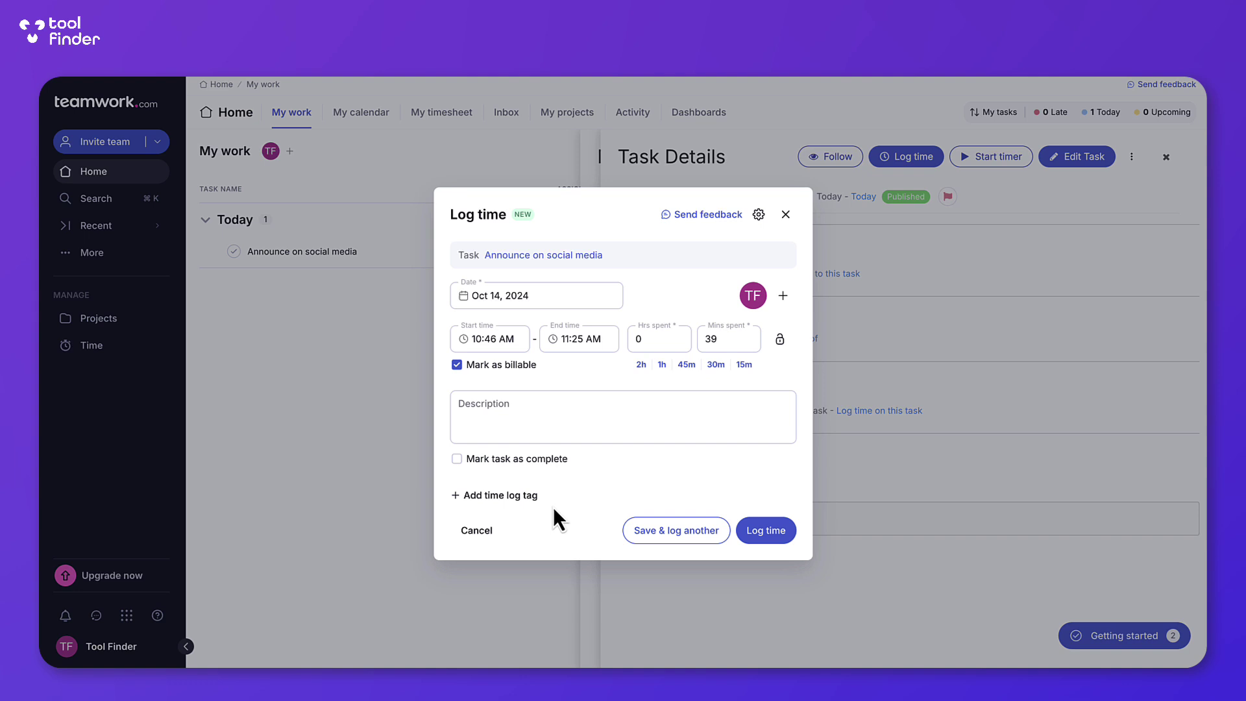
Save the 39-minute time entry and add a 2-hour estimate to the task.
click(758, 532)
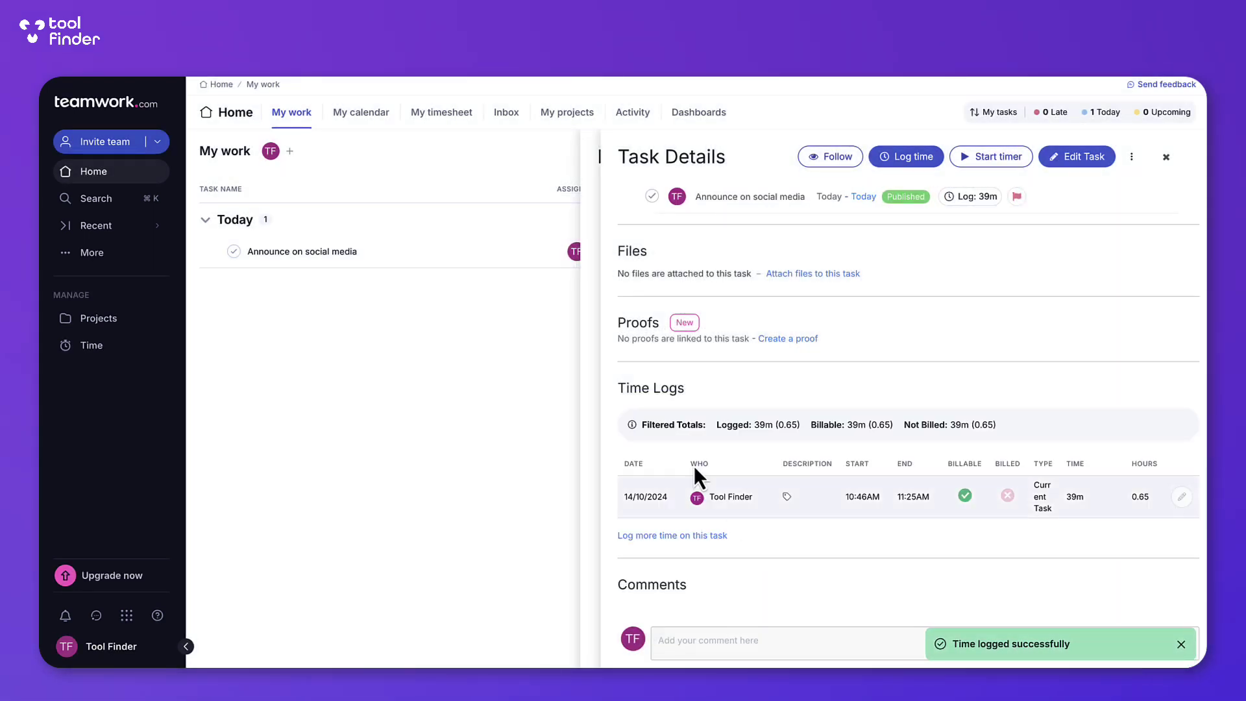
scroll(915, 510, down, 1)
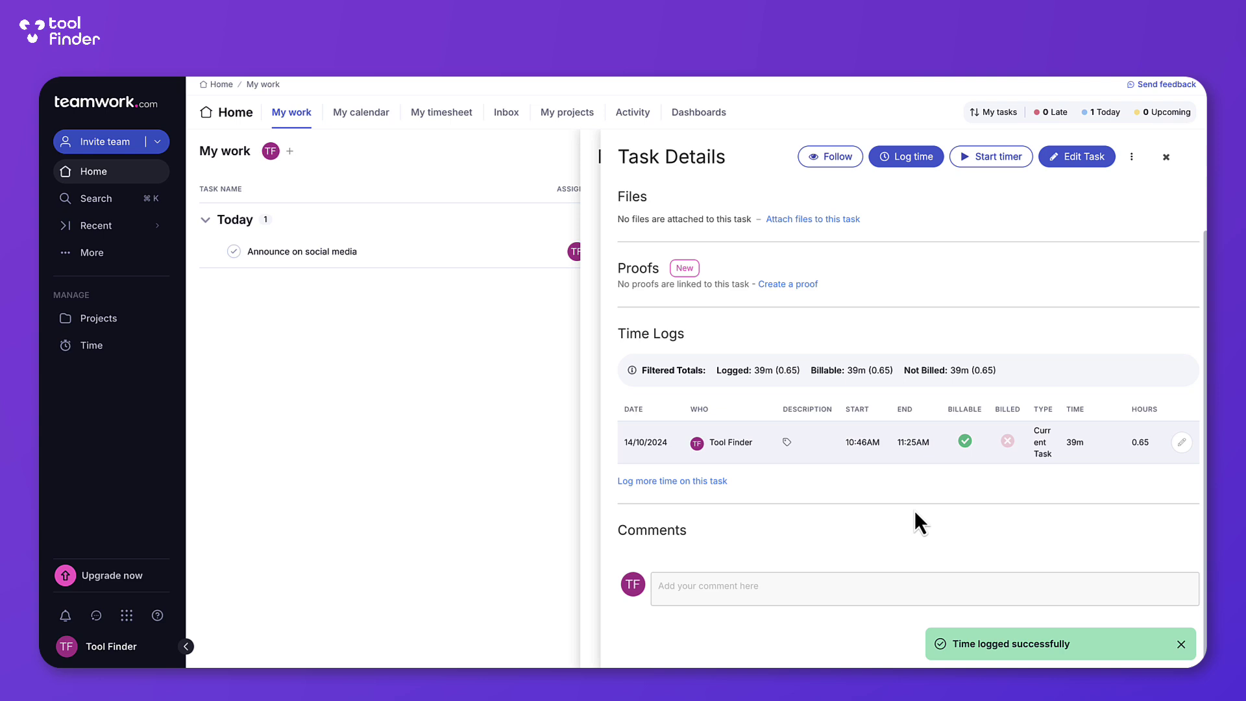
scroll(914, 511, up, 1)
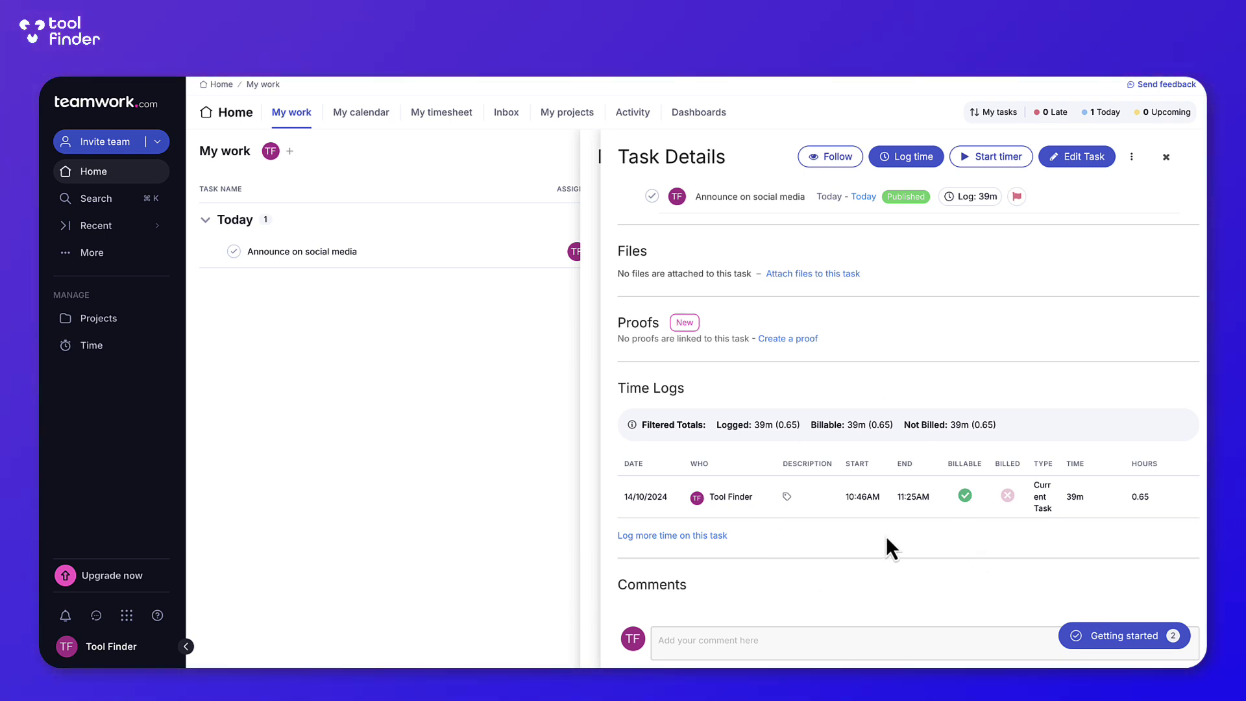
scroll(887, 541, down, 1)
scroll(887, 540, up, 1)
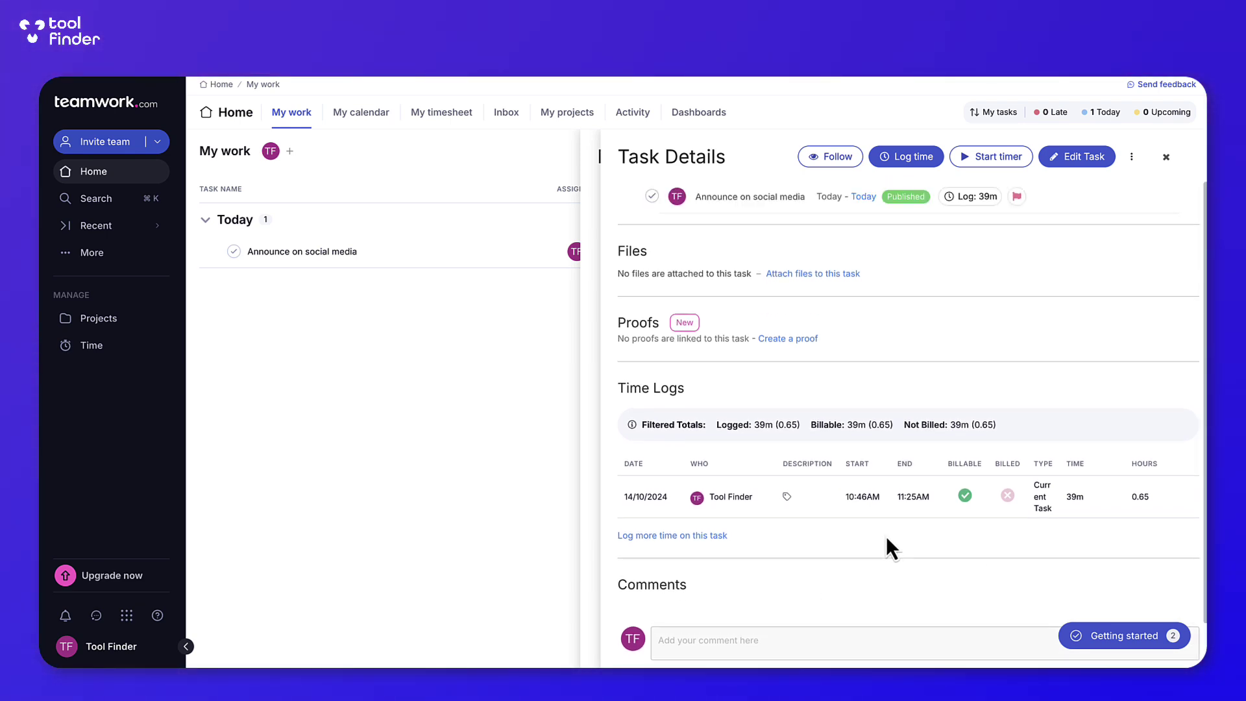
click(1131, 156)
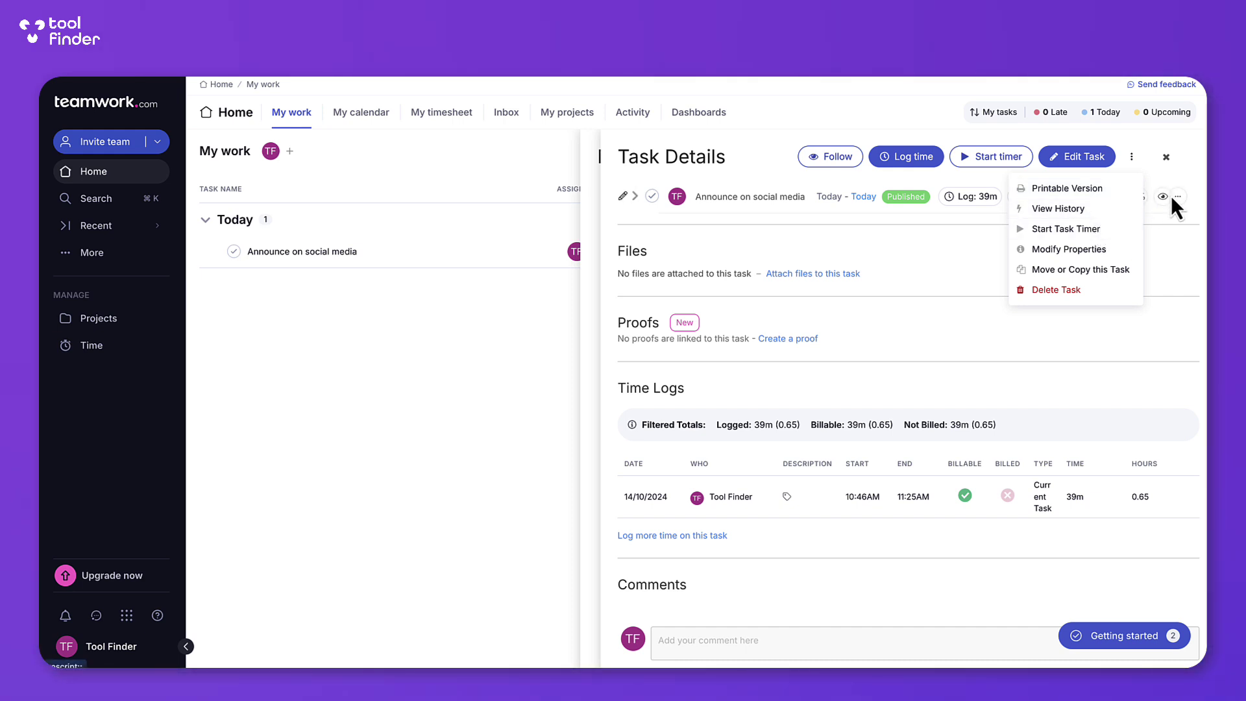
click(1179, 198)
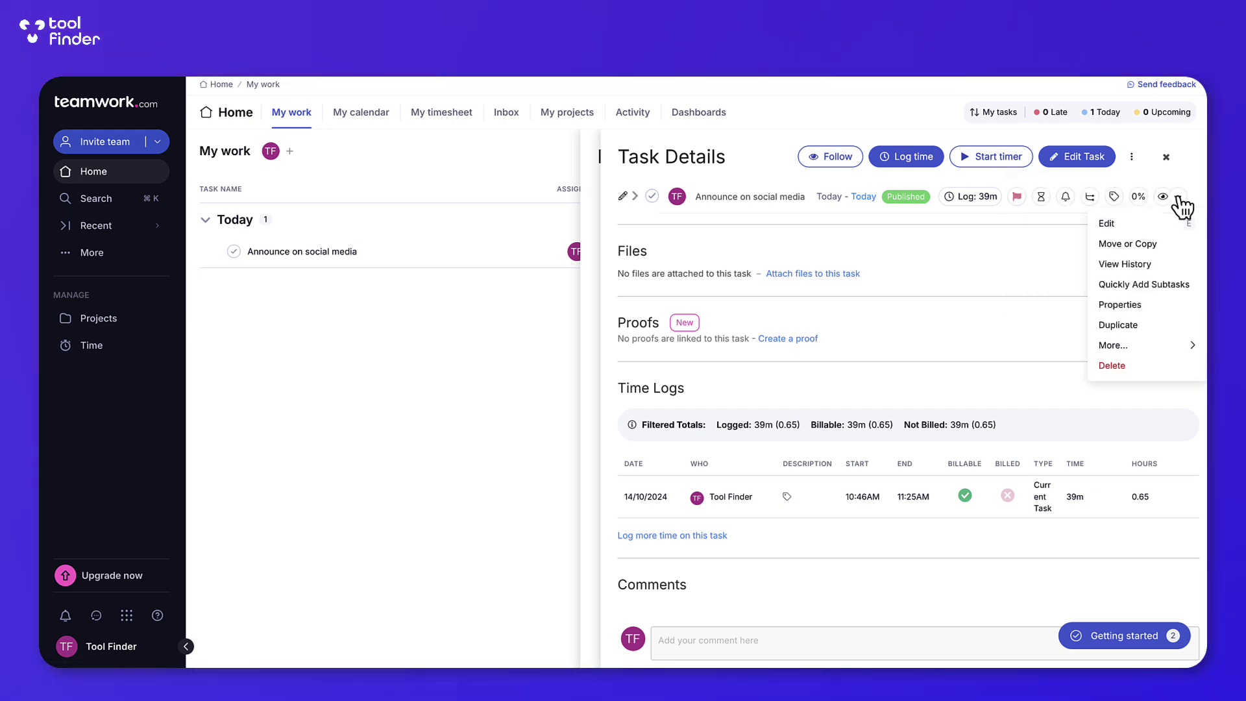
click(1041, 196)
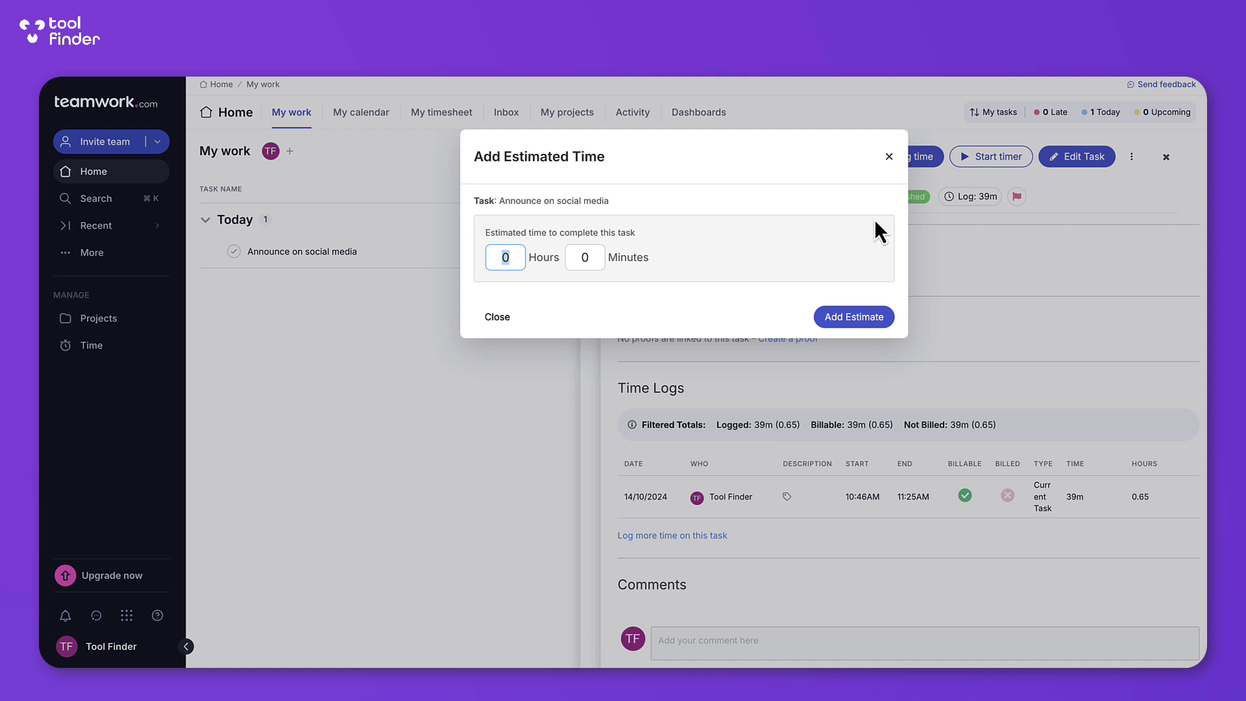
text(2)
click(823, 317)
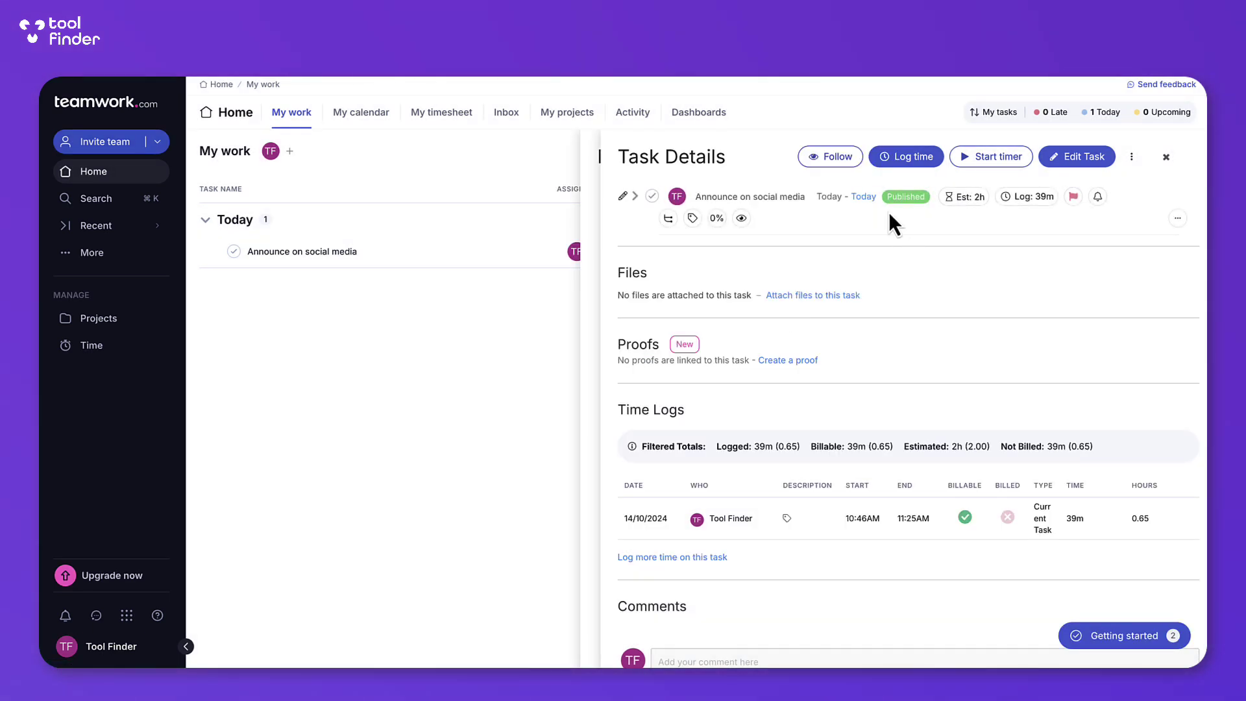
Keep priority at High, set progress to 30%, and close the details panels.
click(1029, 205)
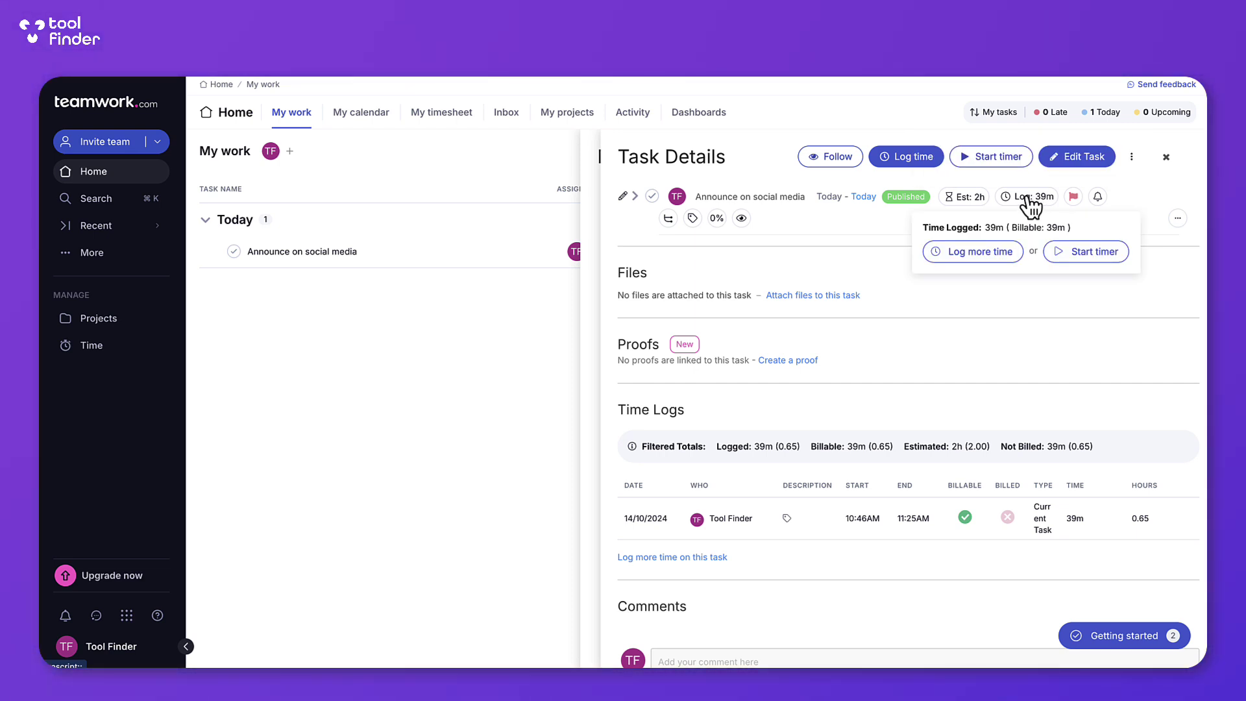
click(1075, 198)
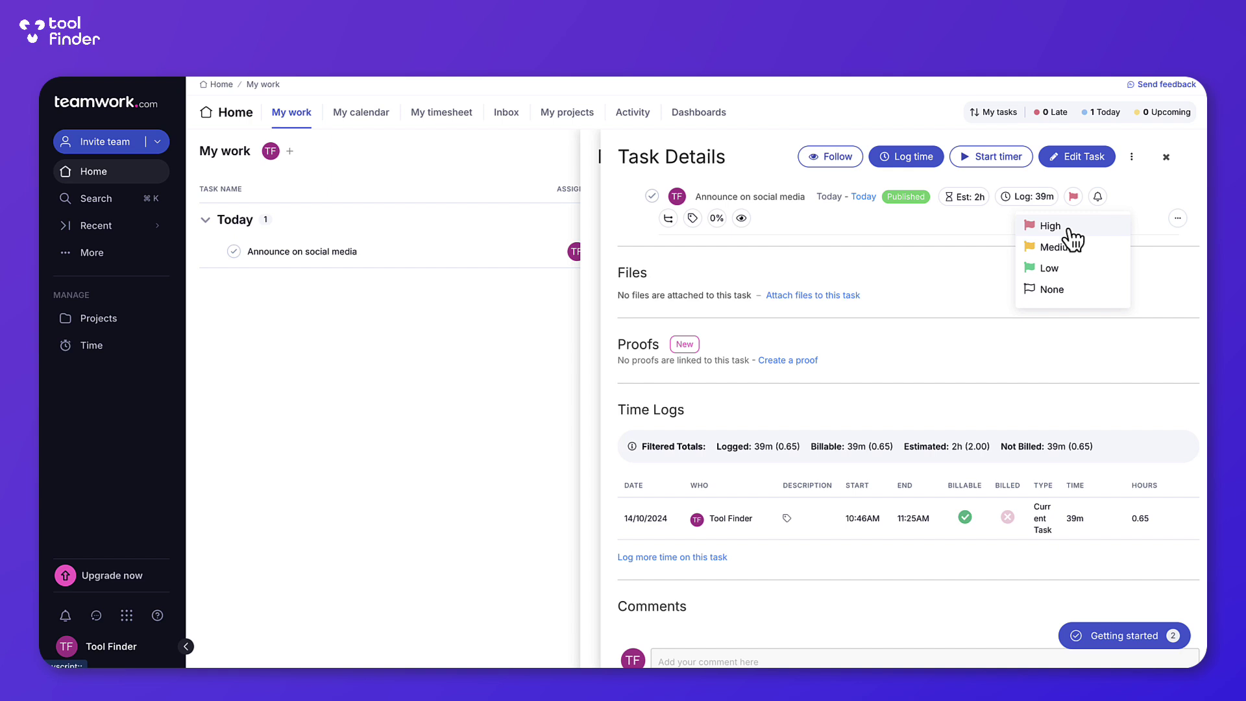
click(927, 249)
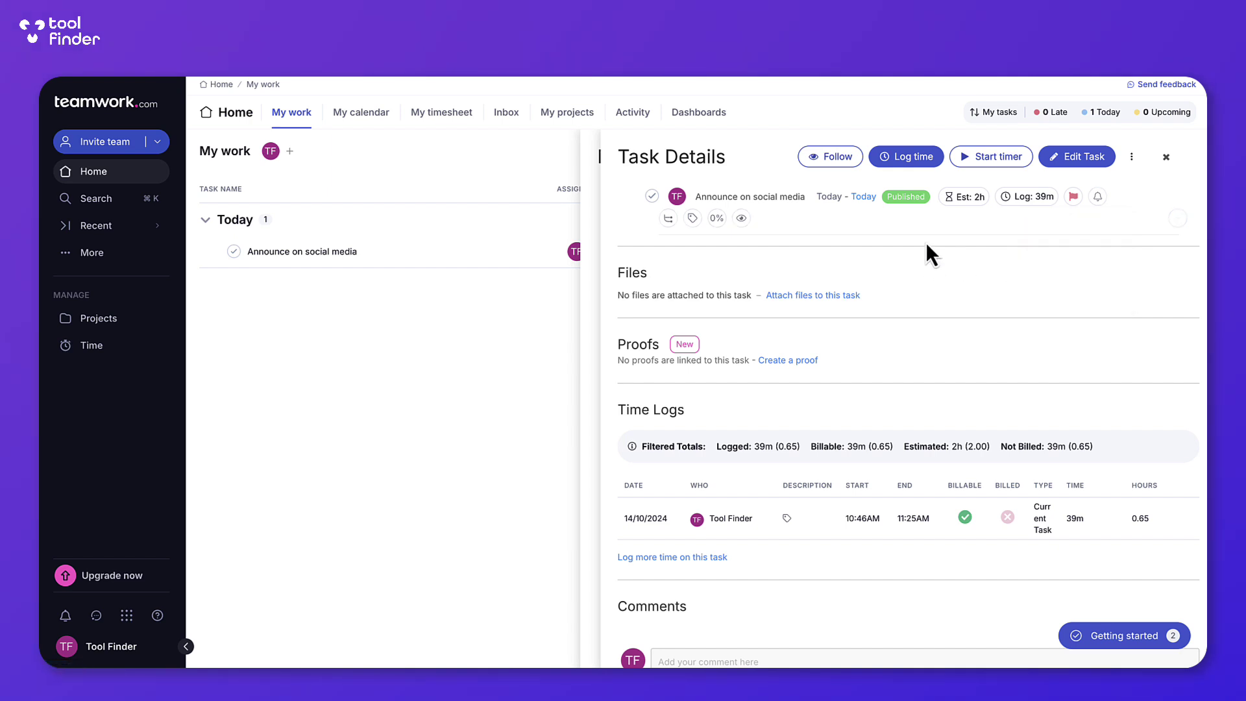
click(716, 219)
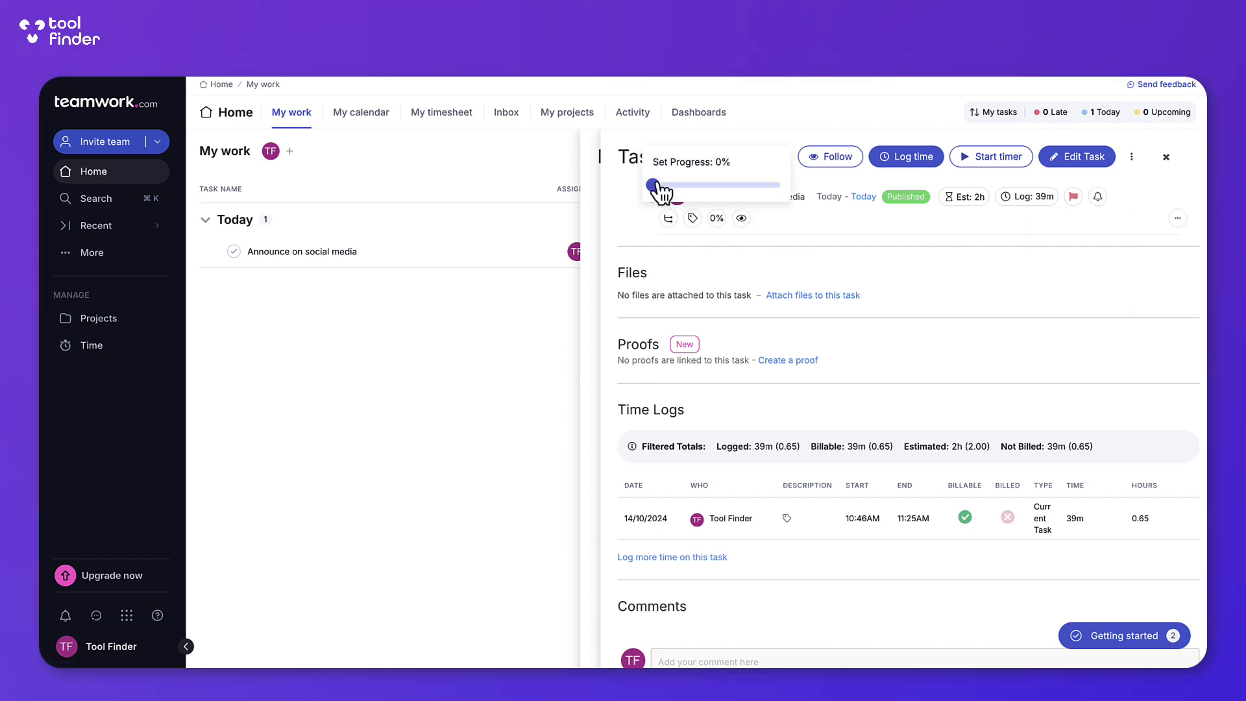
mouse_move(656, 186)
mouse_down()
mouse_move(716, 186)
mouse_move(692, 185)
mouse_up()
click(820, 226)
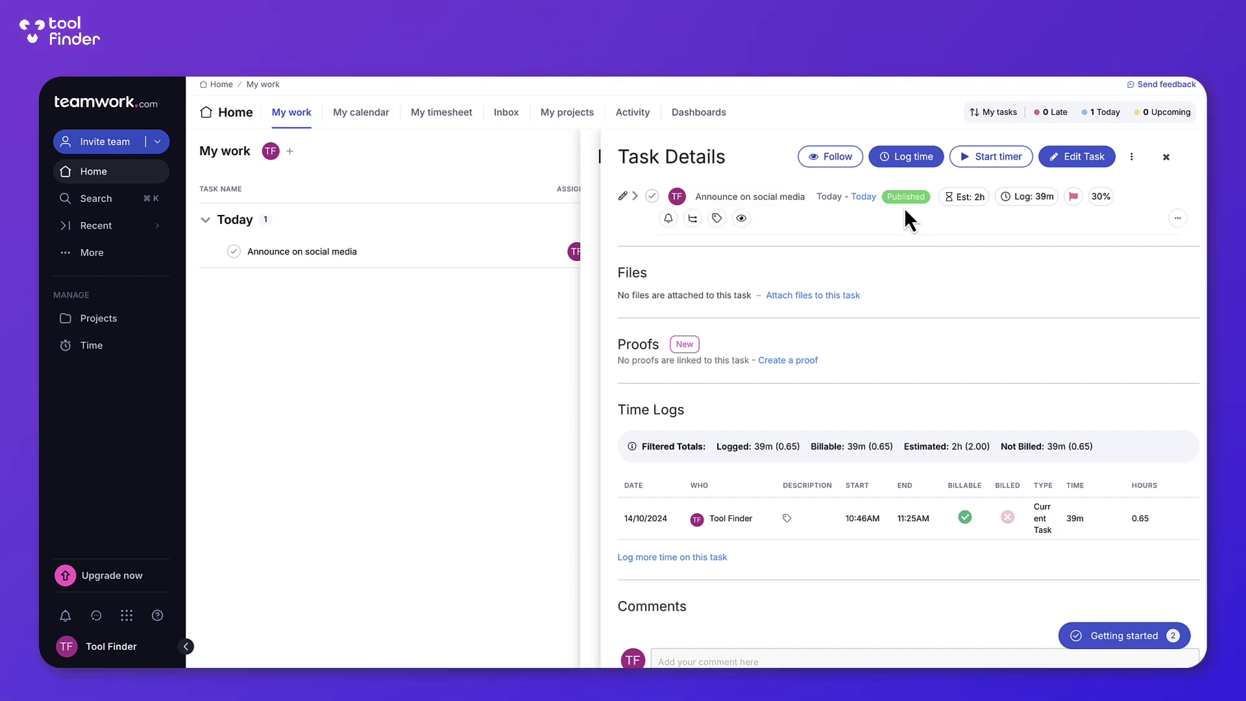
click(1165, 158)
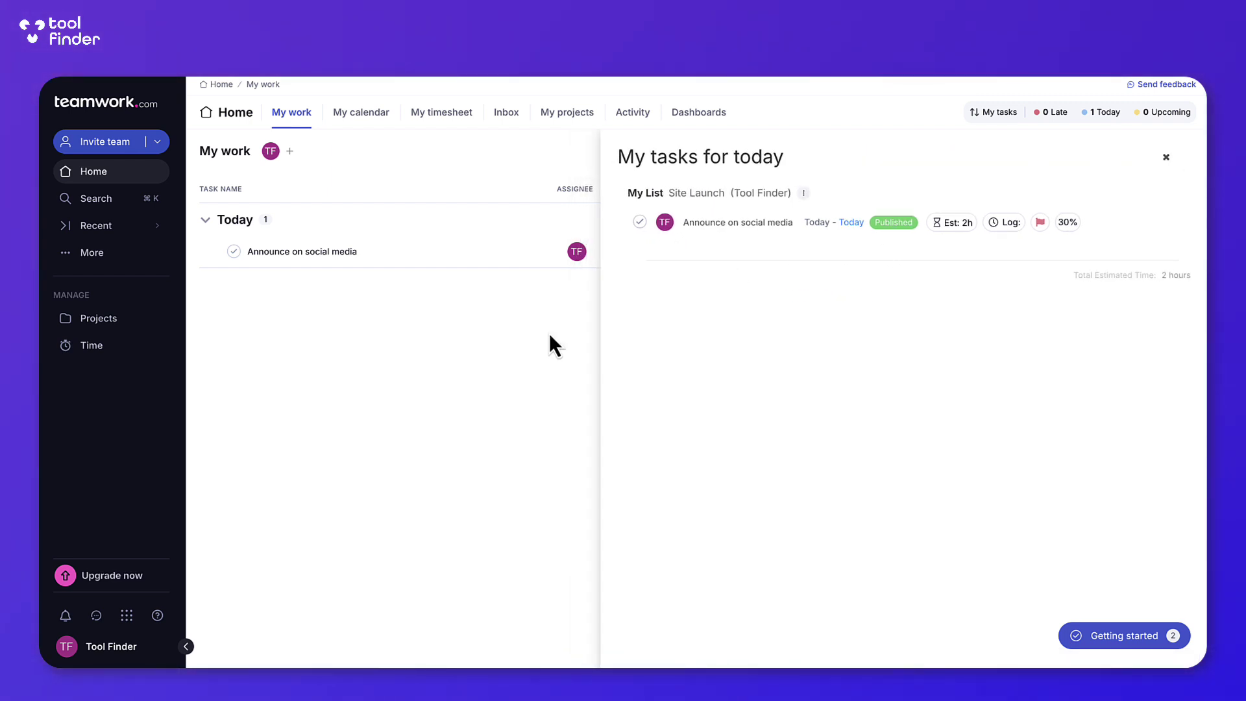
click(502, 358)
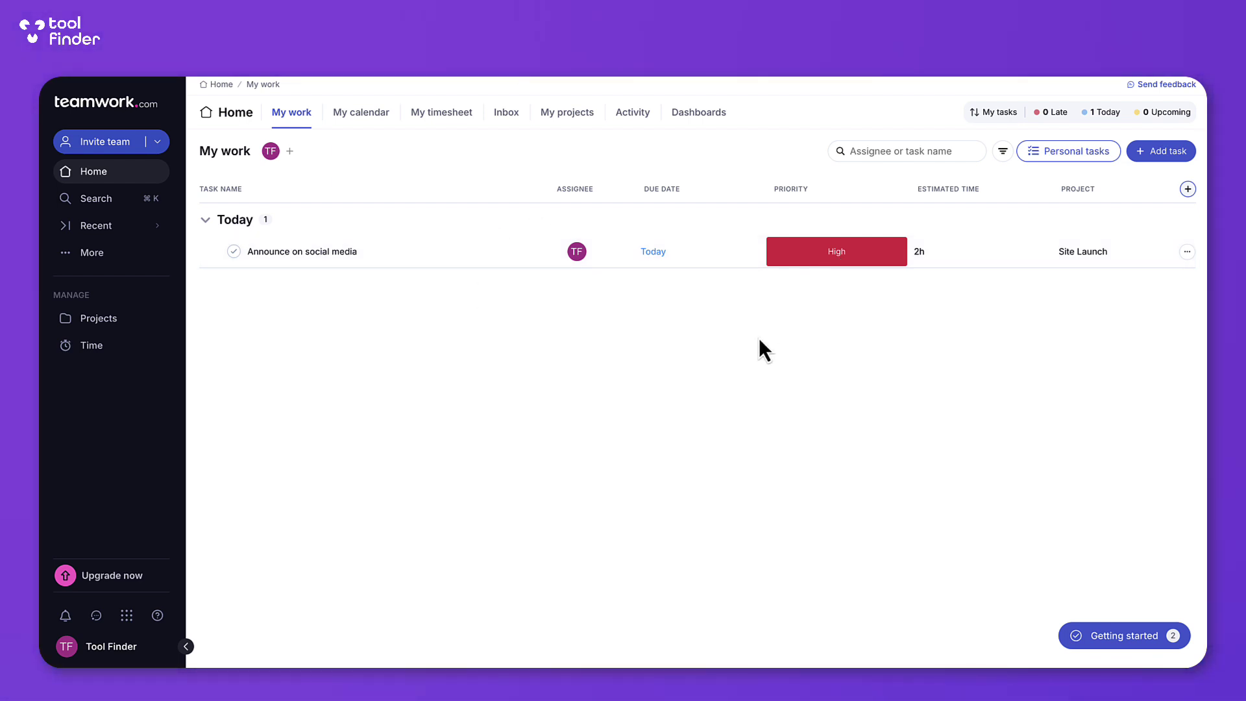
Move the Priority column after Task name and the Assignee column to the end.
click(1047, 154)
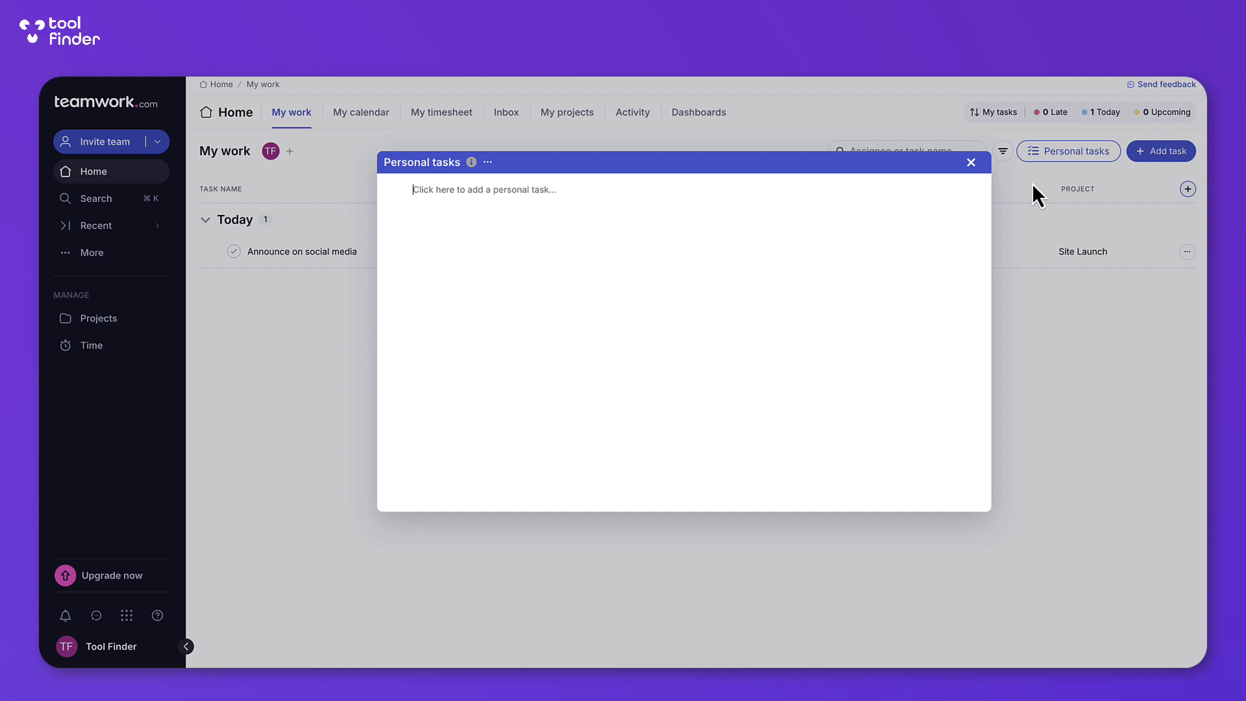
click(1072, 192)
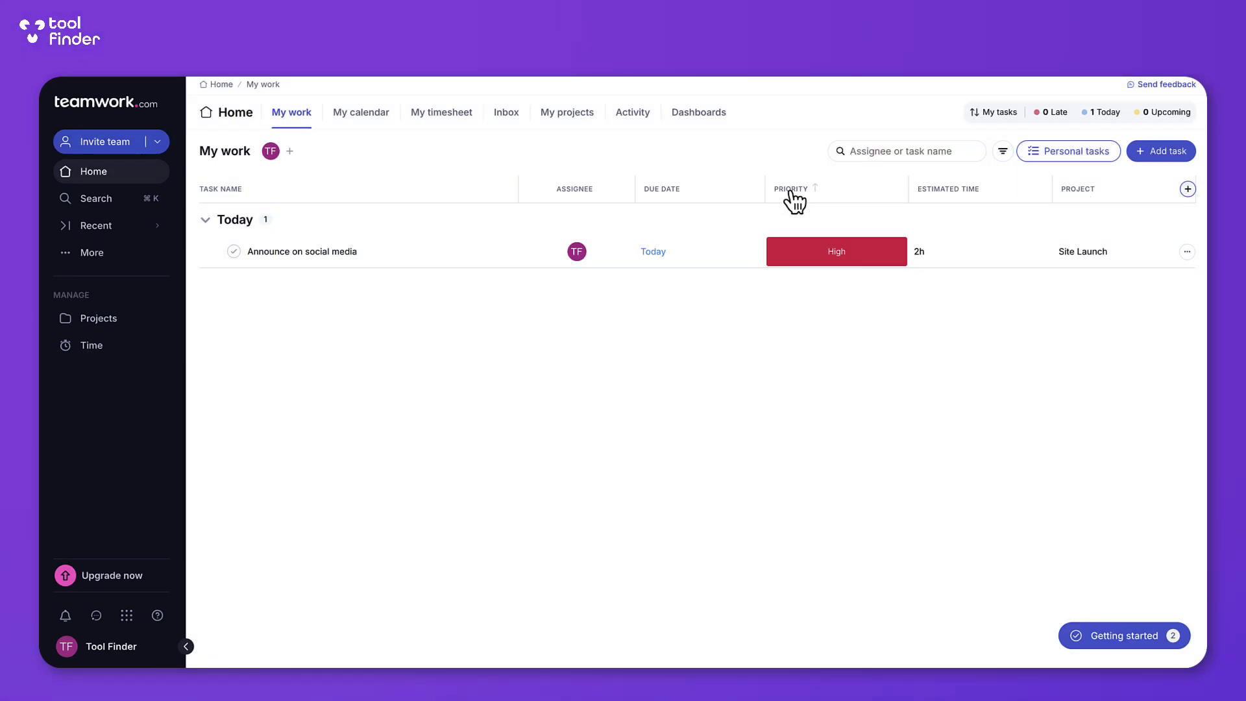
drag(793, 195, 603, 200)
drag(751, 189, 1082, 201)
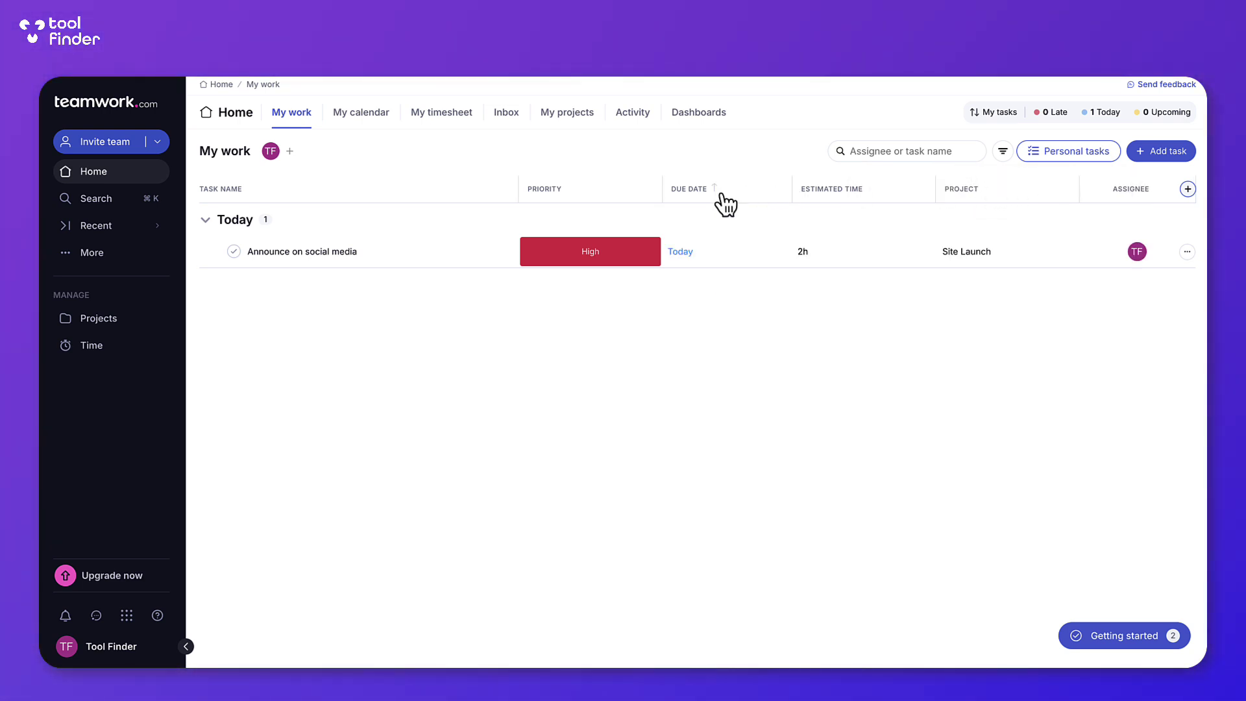
click(1004, 151)
click(872, 518)
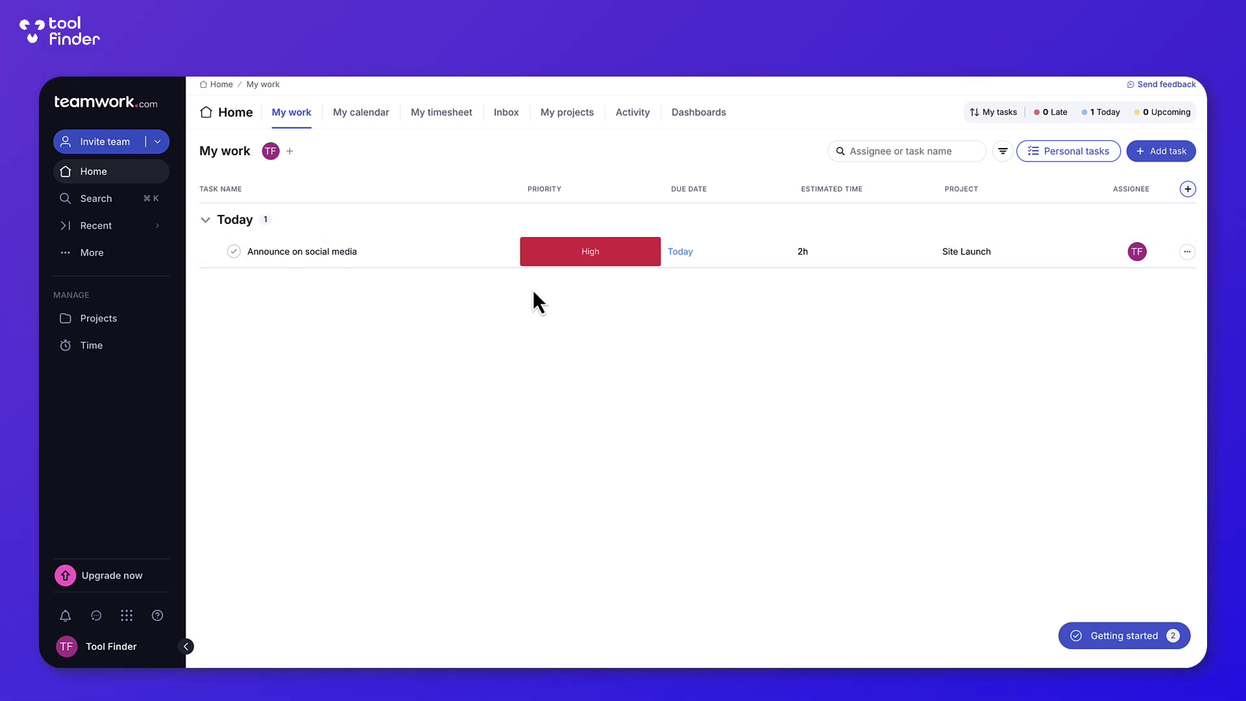
Show the weekly timesheet as a calendar week, dismissing the tour tips.
click(460, 113)
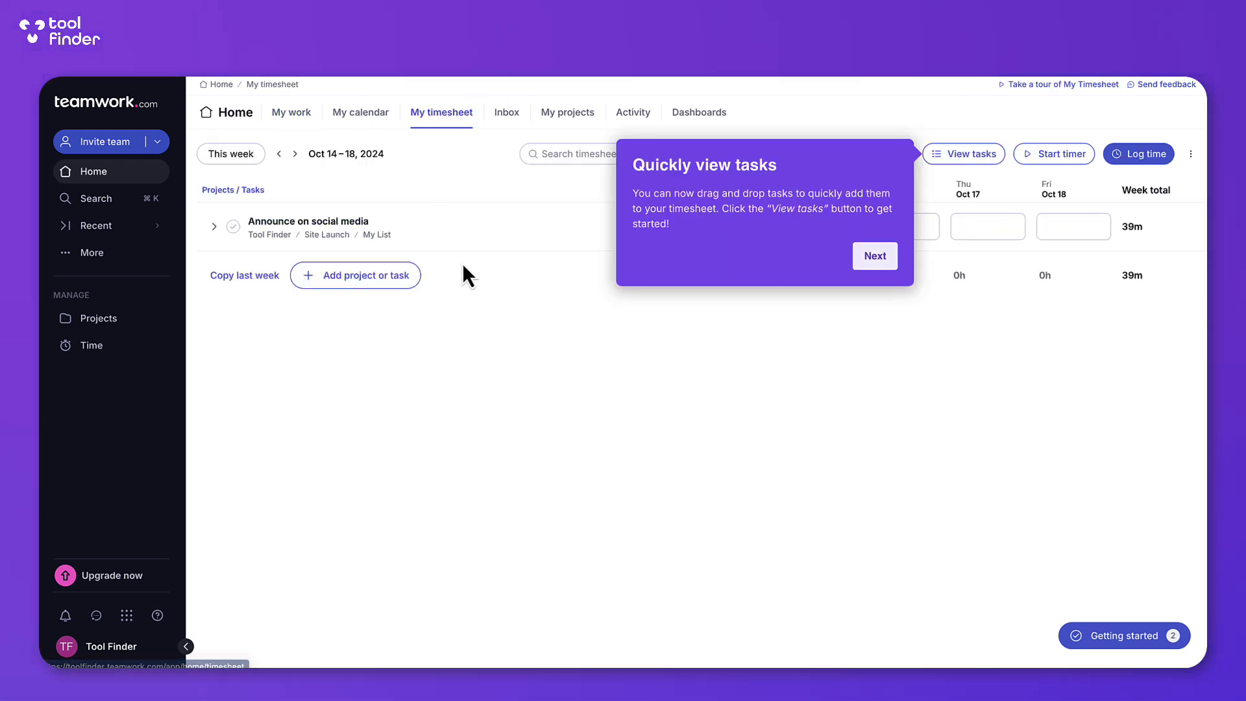
click(876, 258)
click(920, 291)
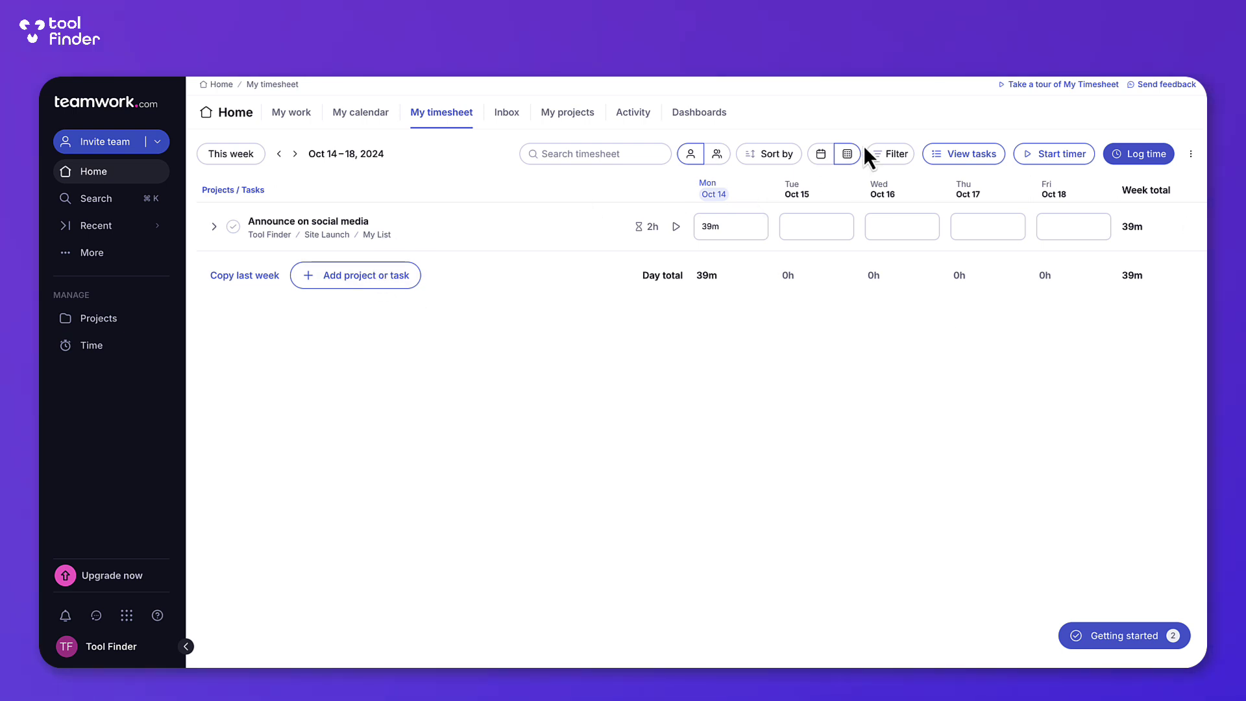
click(823, 157)
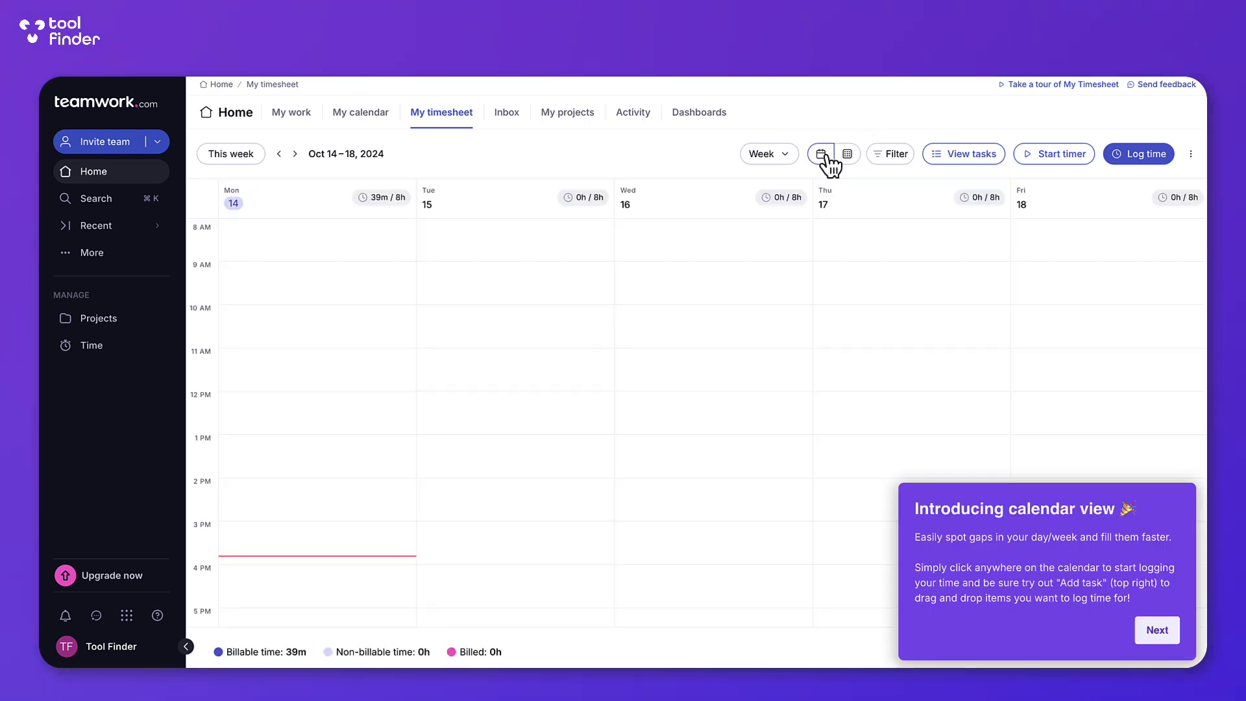
click(1159, 631)
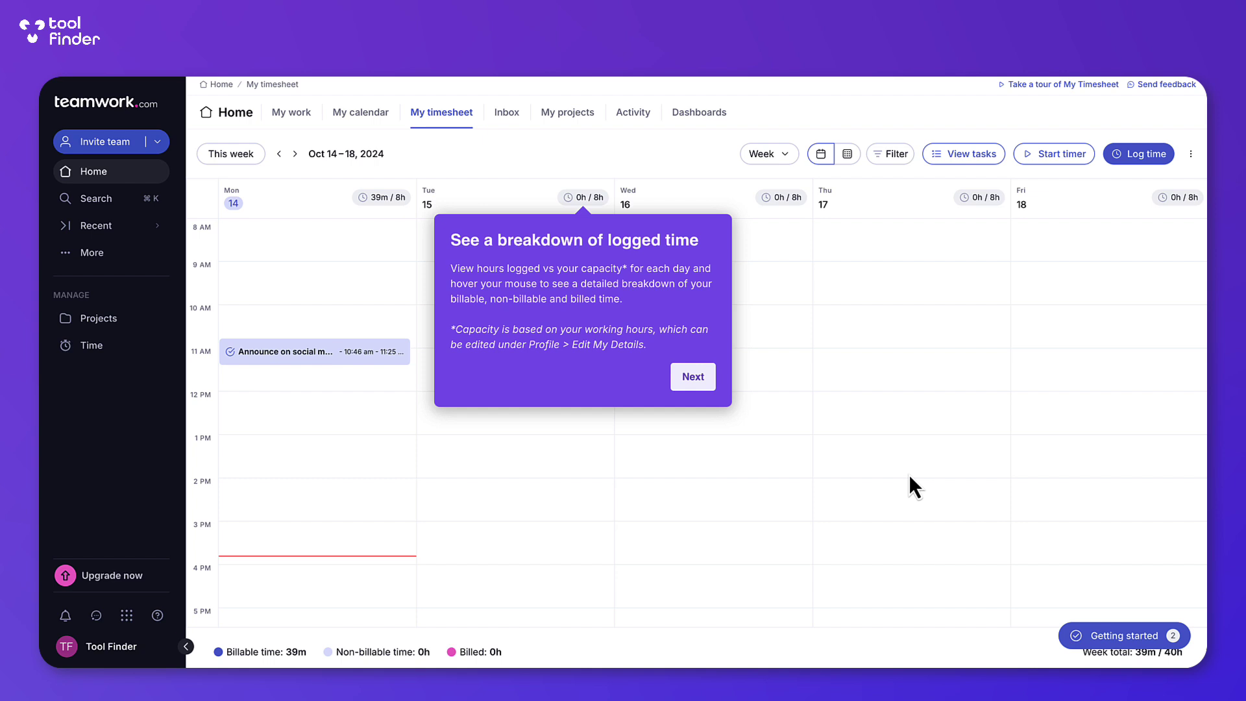
click(693, 379)
click(876, 289)
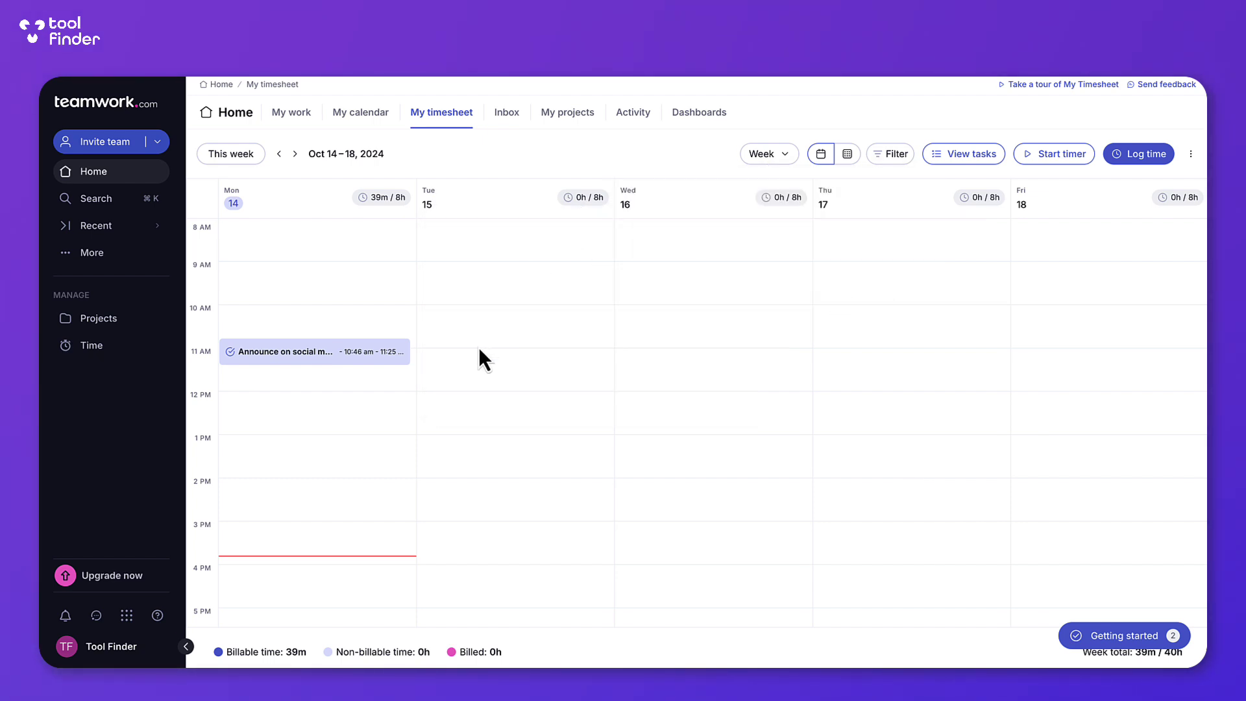
Inspect the social media entry, draft and cancel a Monday 1:15–3:00 pm block, then go to My calendar.
click(338, 357)
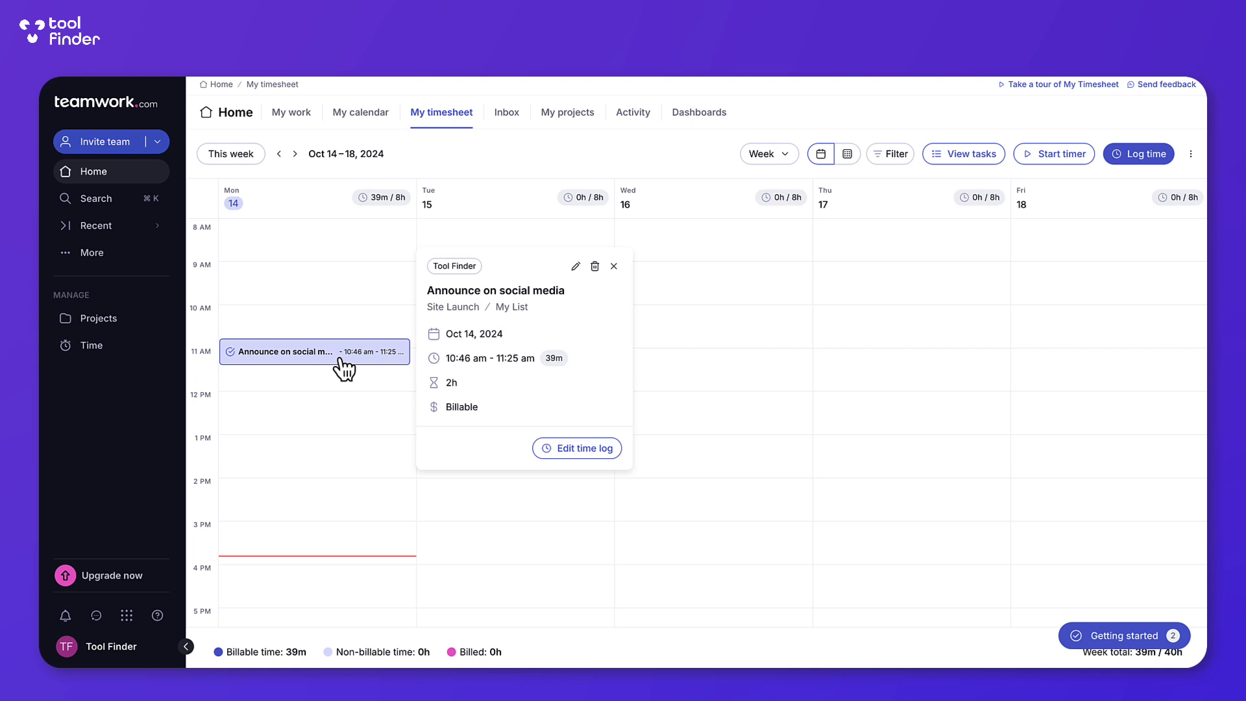
drag(352, 456, 352, 516)
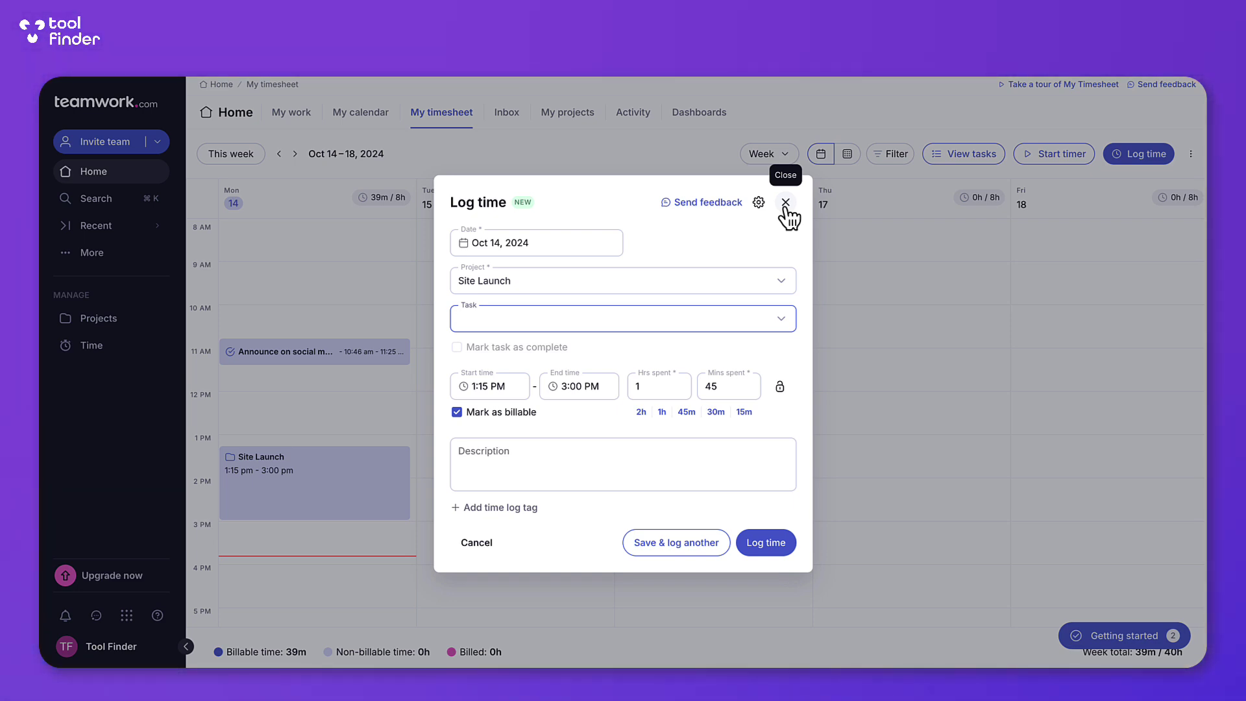
click(785, 205)
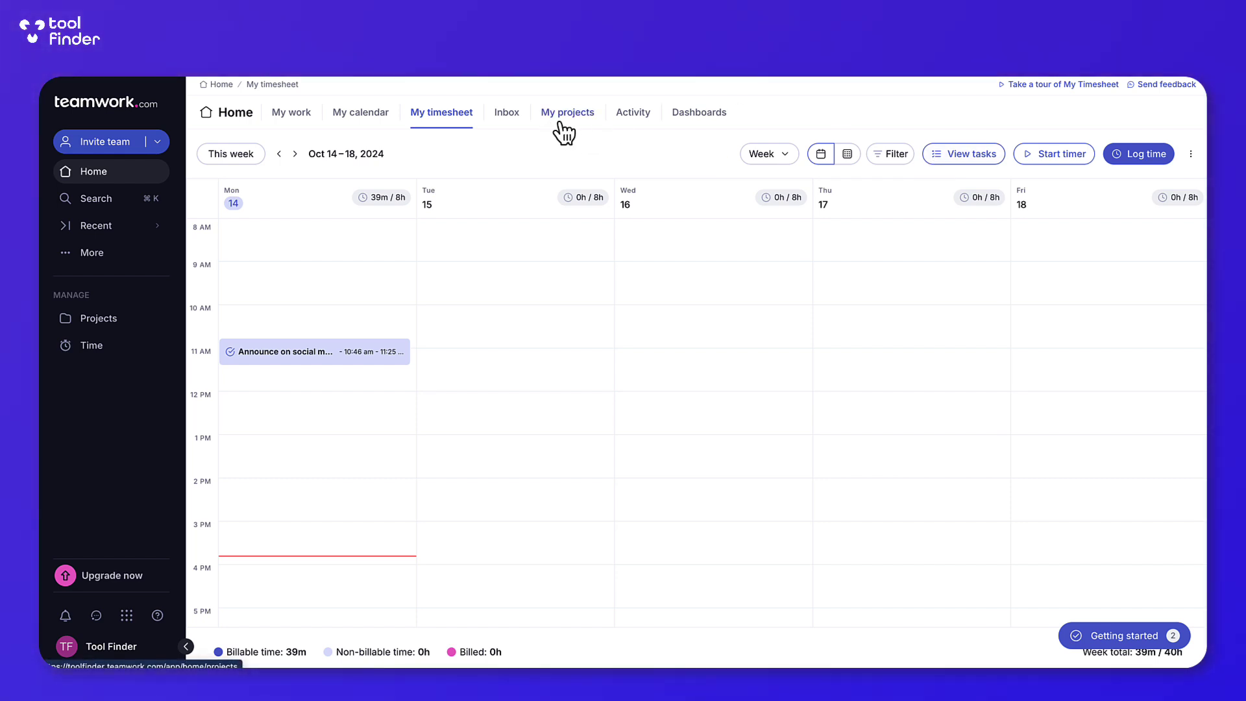
click(379, 117)
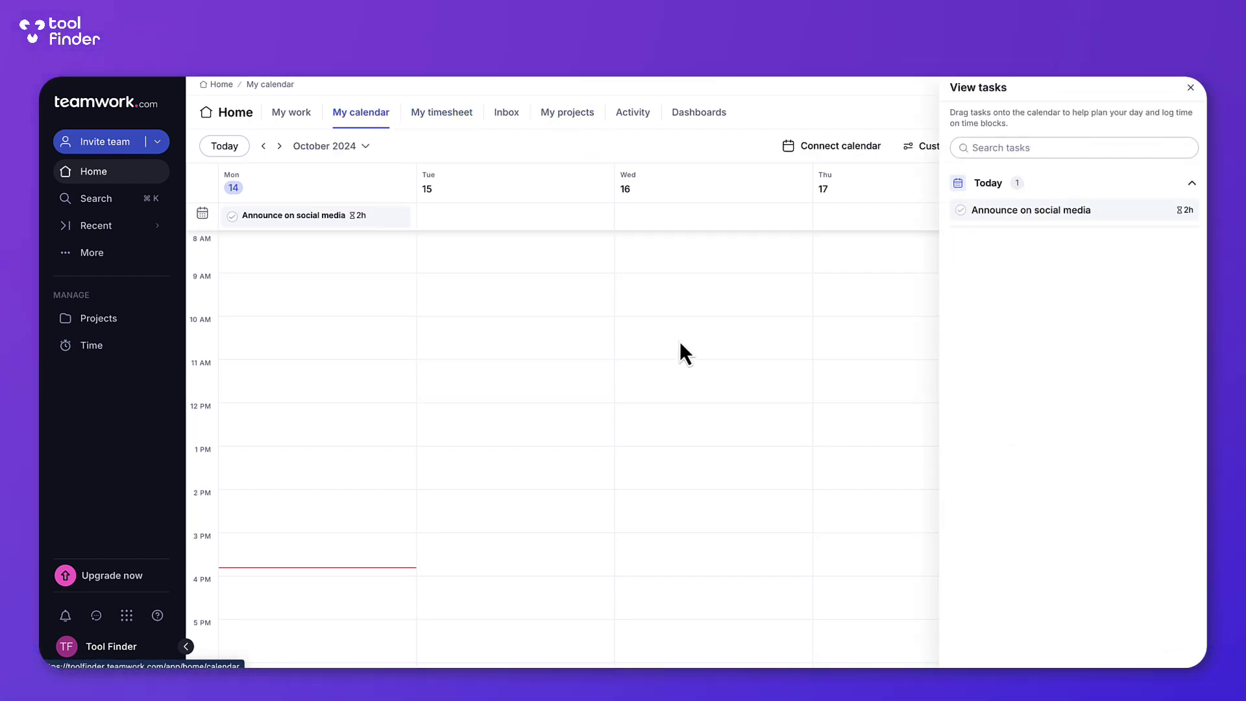
Schedule 'Announce on social media' as a Monday 4:00–6:00 pm calendar block.
click(1191, 87)
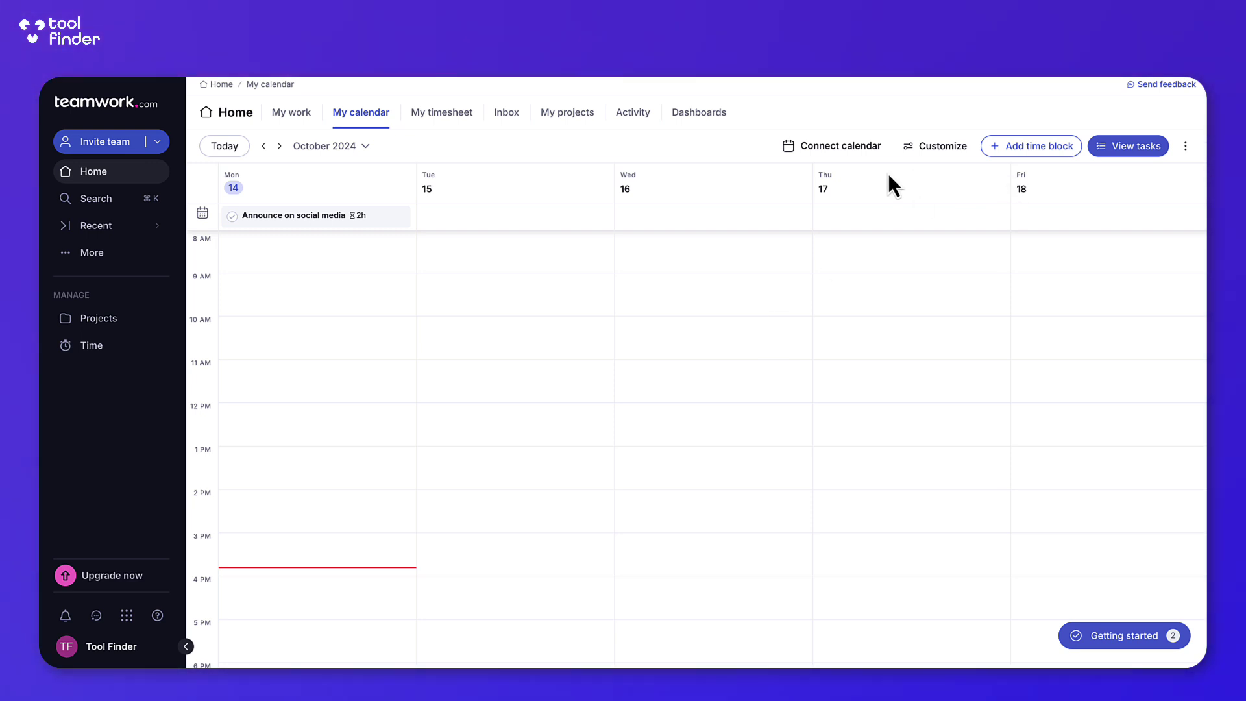
mouse_move(315, 215)
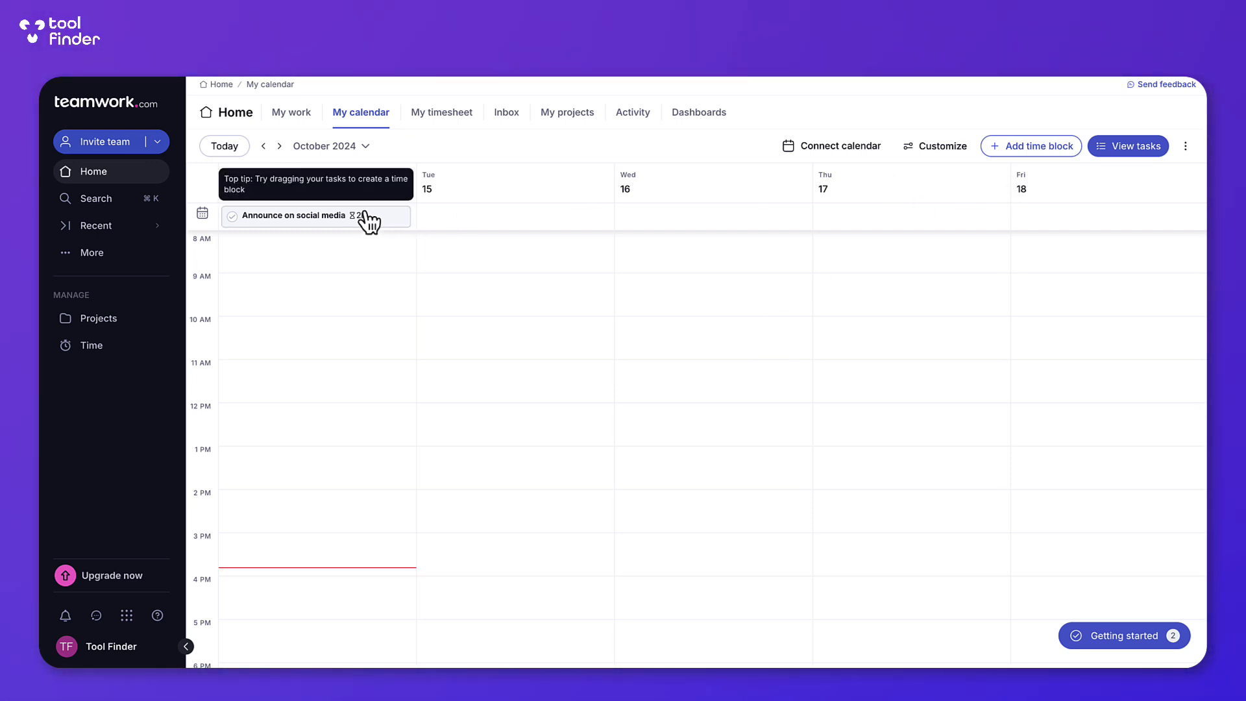
mouse_move(378, 223)
mouse_down()
mouse_move(573, 343)
mouse_move(574, 407)
mouse_up()
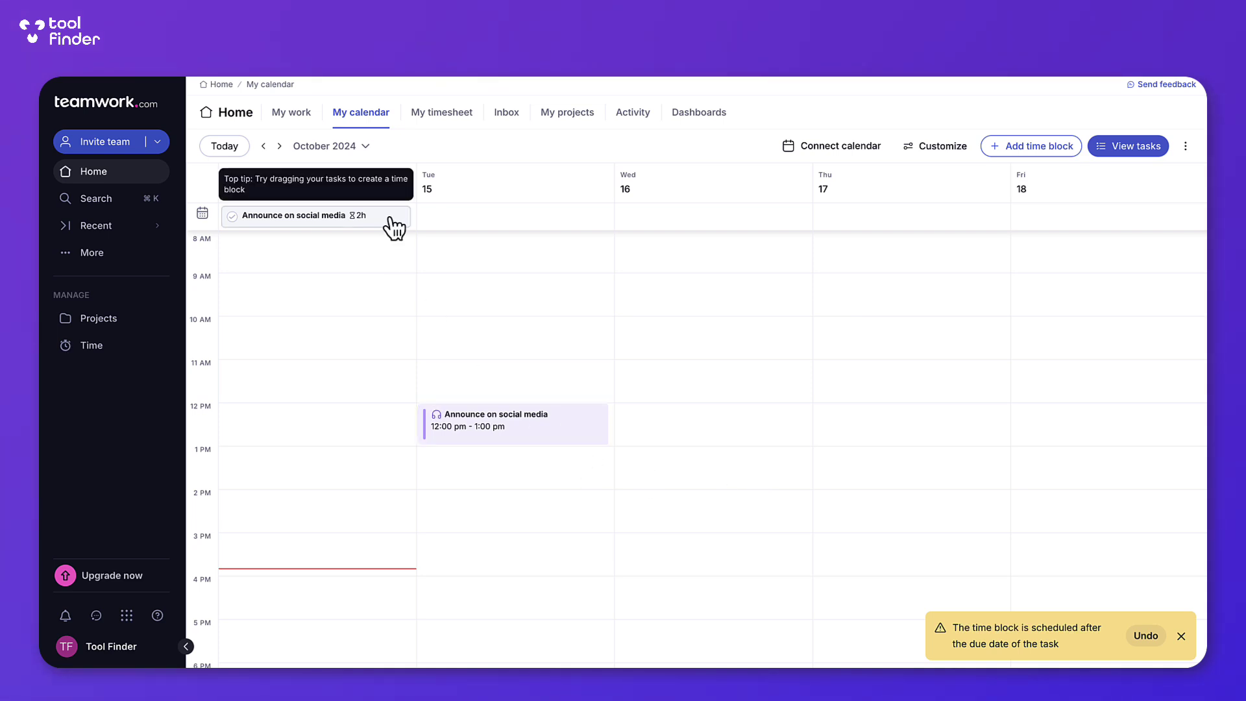
drag(555, 439, 389, 598)
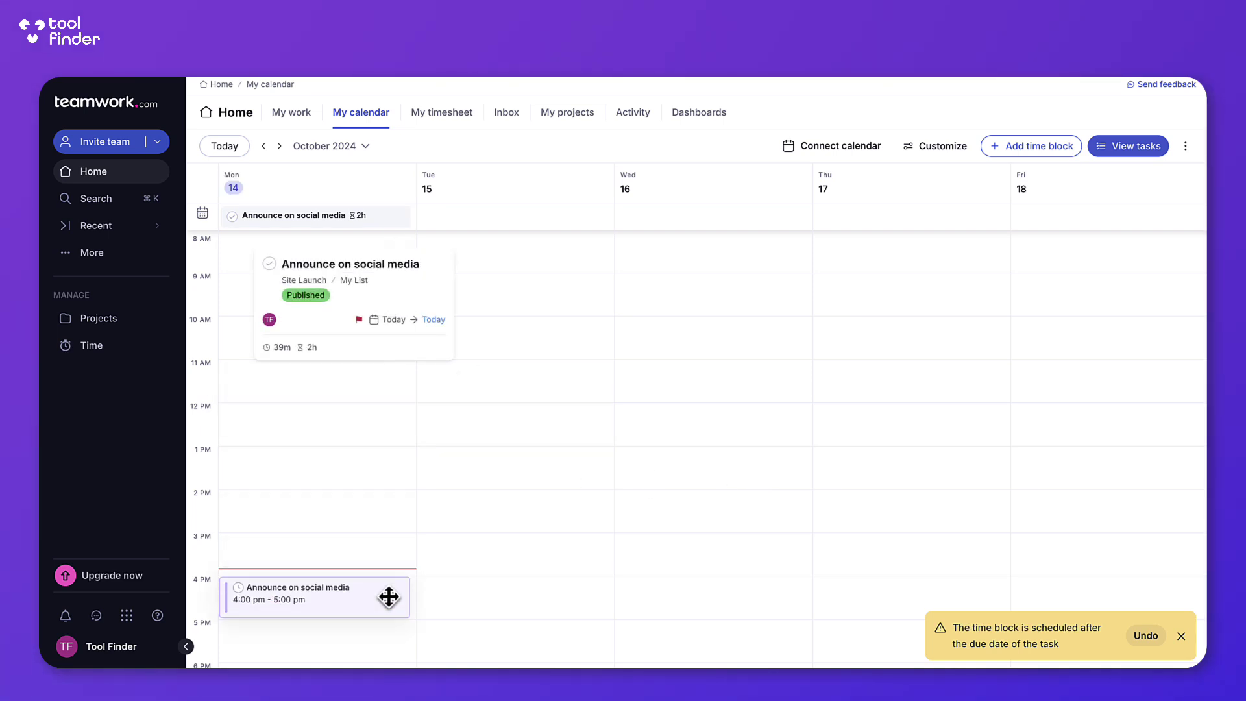
scroll(345, 532, down, 1)
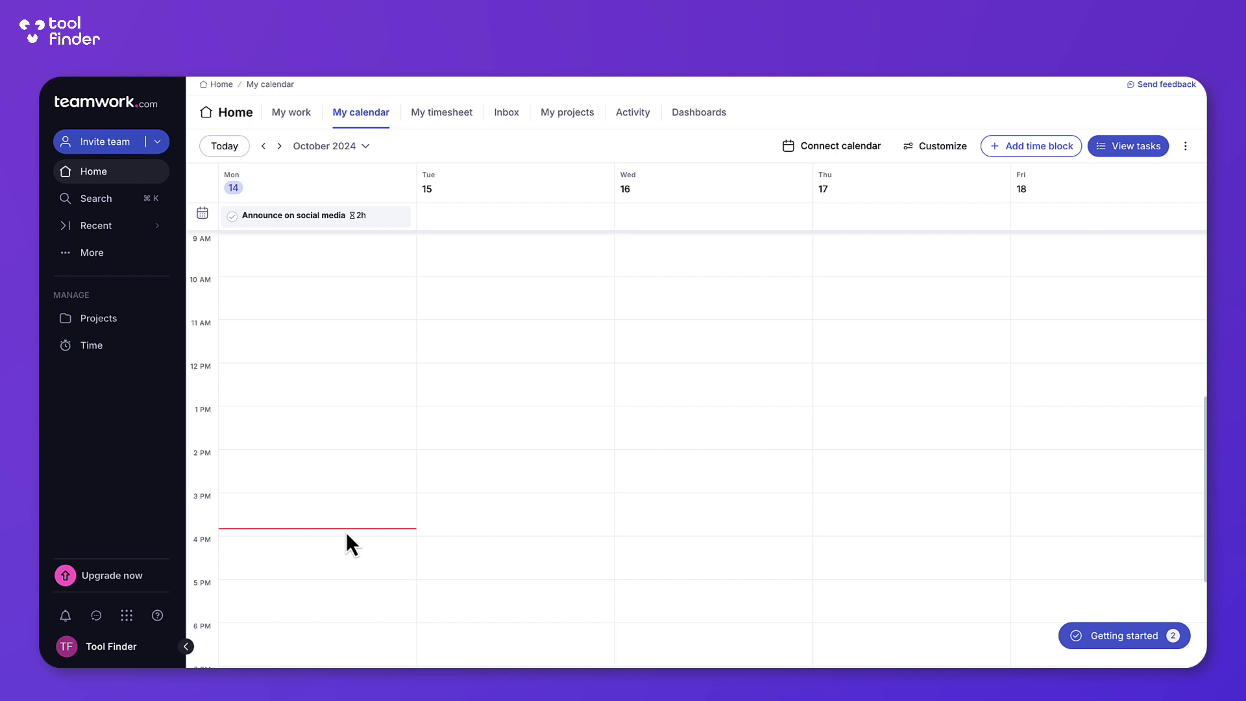
drag(384, 216, 366, 546)
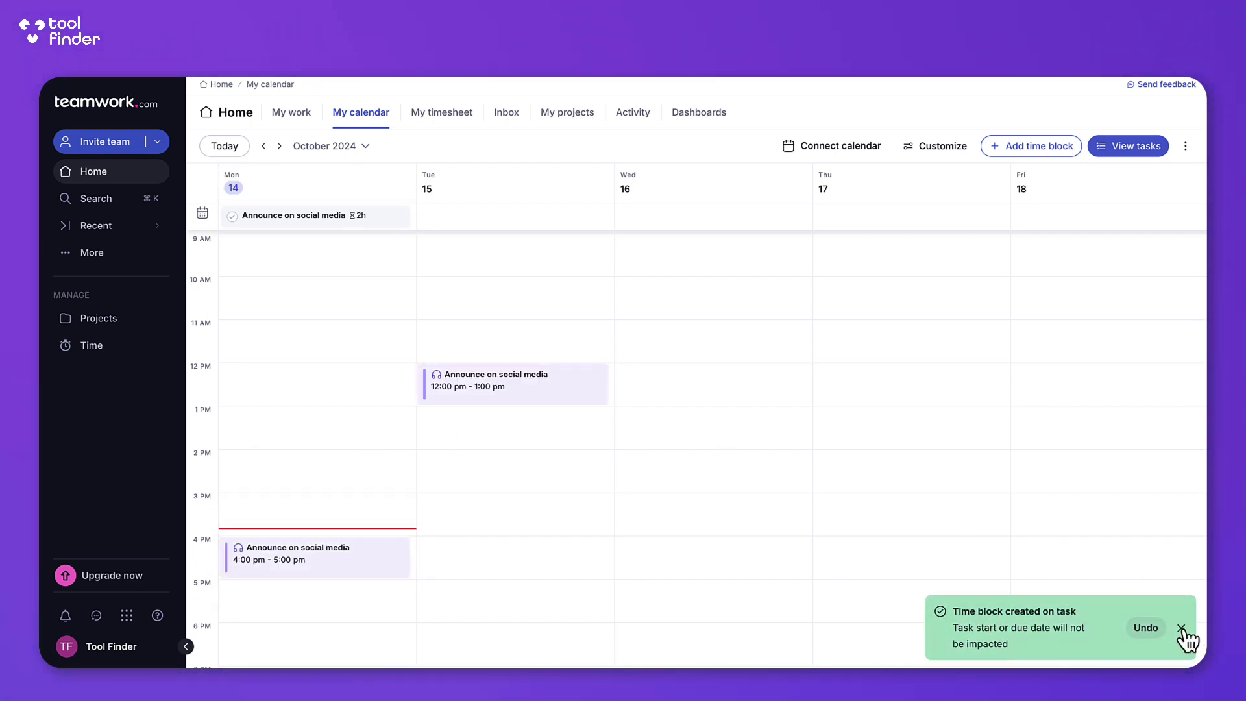
click(1182, 629)
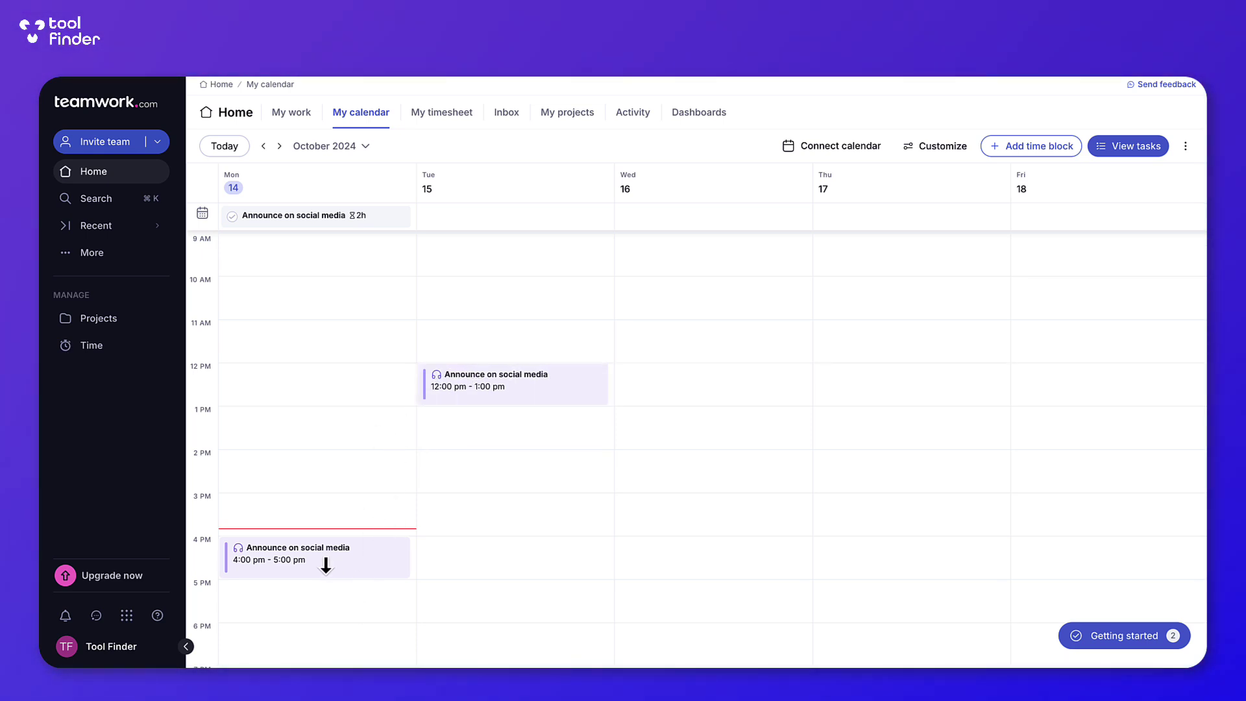
drag(327, 566, 330, 621)
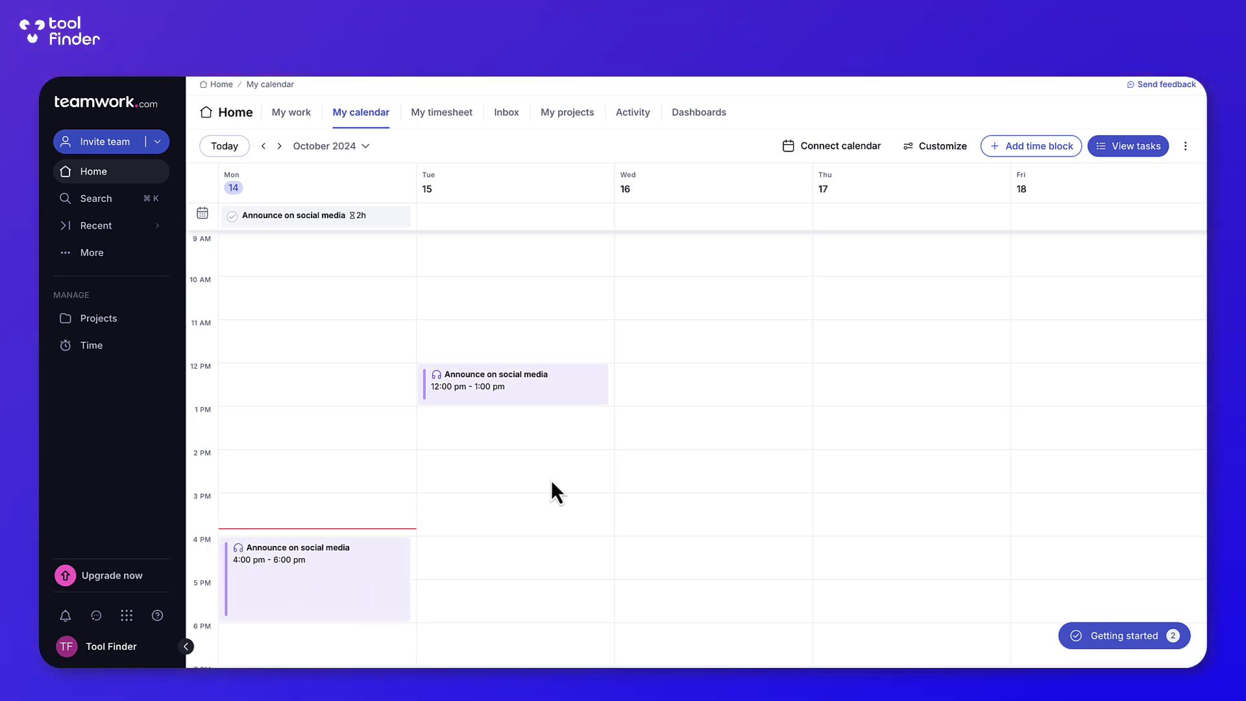
Review external calendar connection options and toggle weekend days in the calendar display.
click(844, 146)
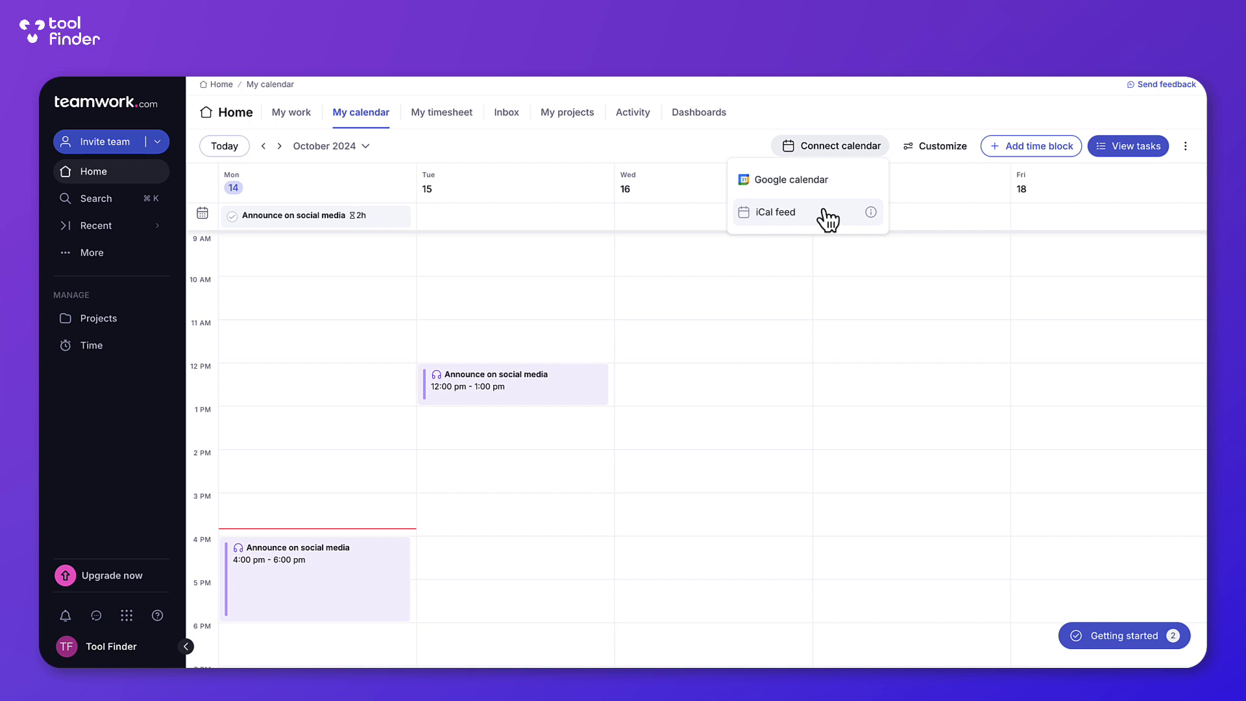
click(888, 104)
click(932, 148)
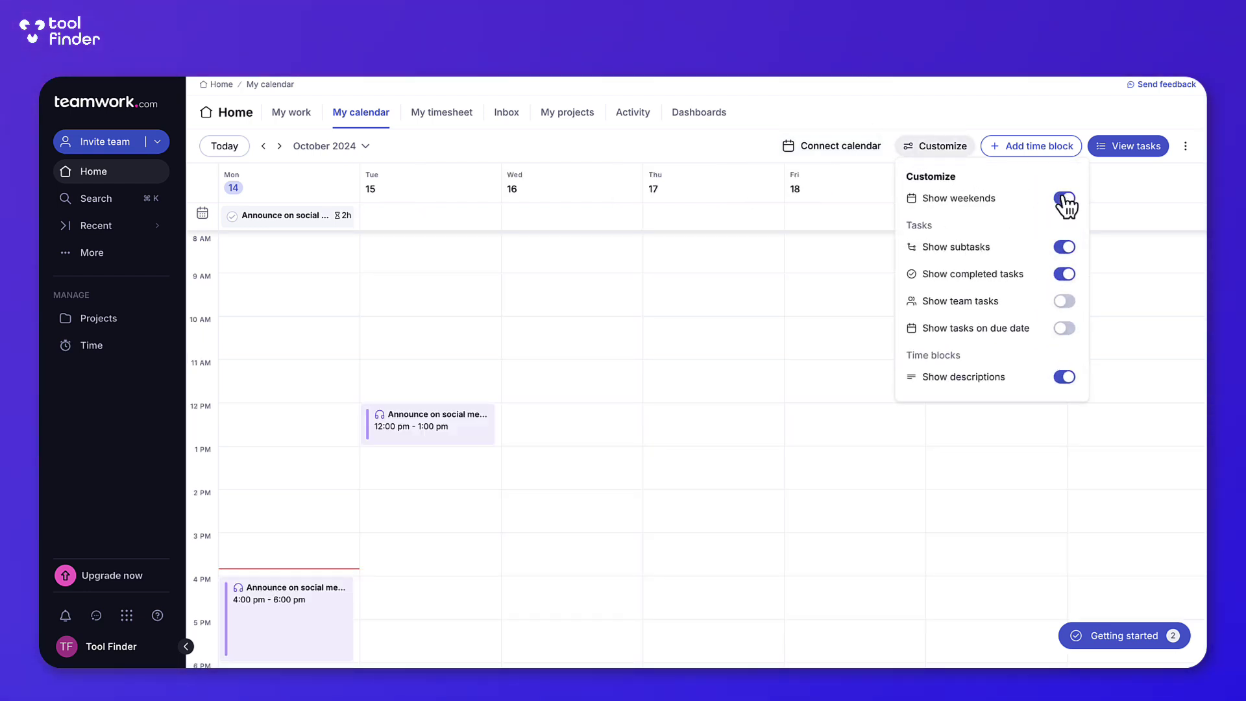
click(886, 98)
Open the Site Launch project from My projects and show its tasks as a list.
click(456, 121)
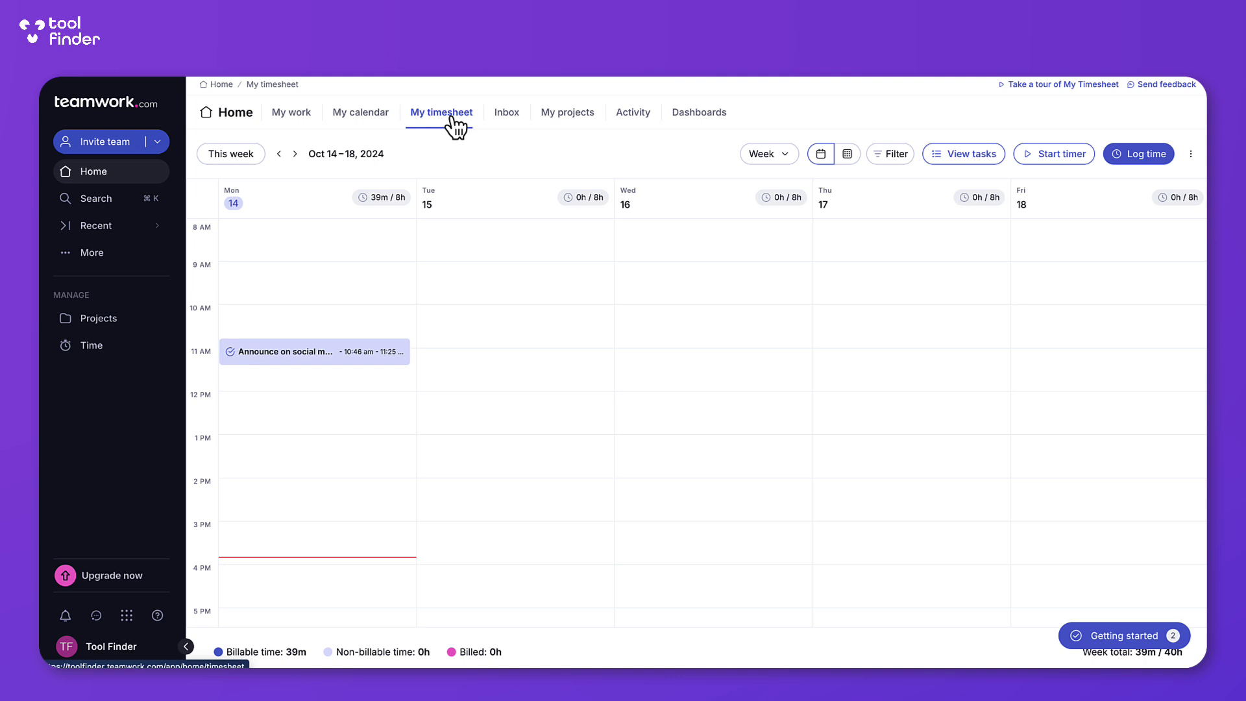
click(567, 119)
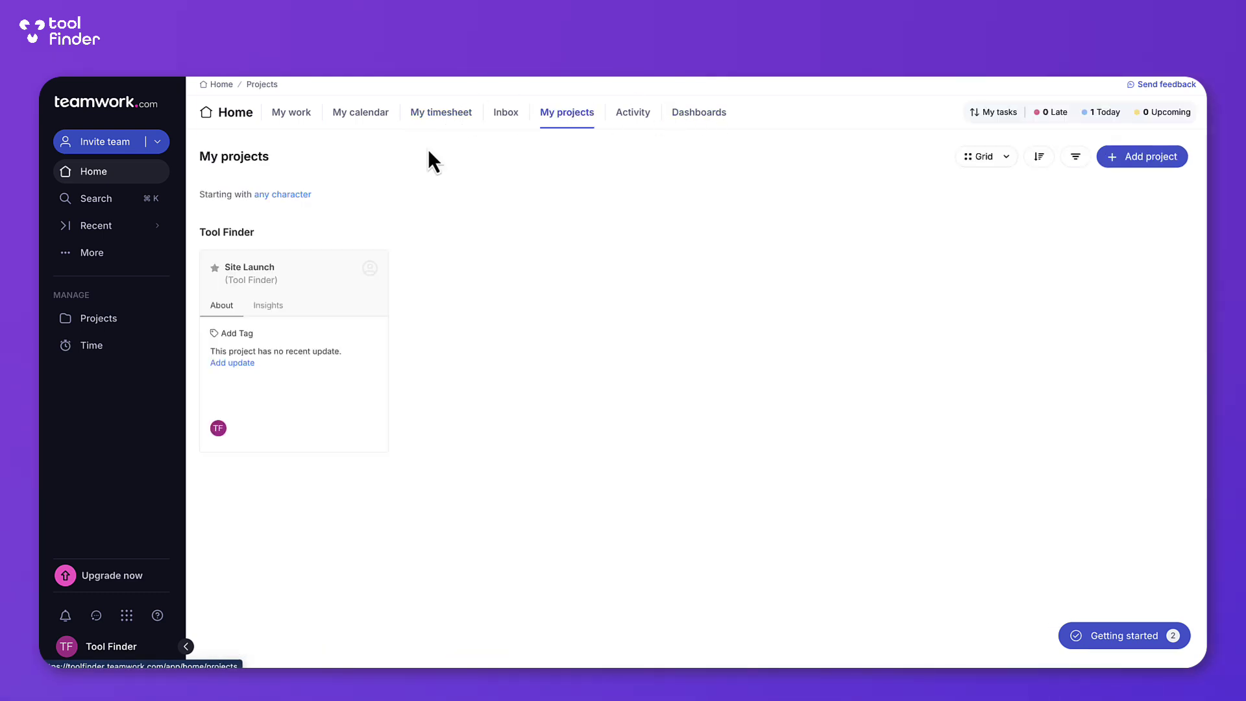
click(250, 265)
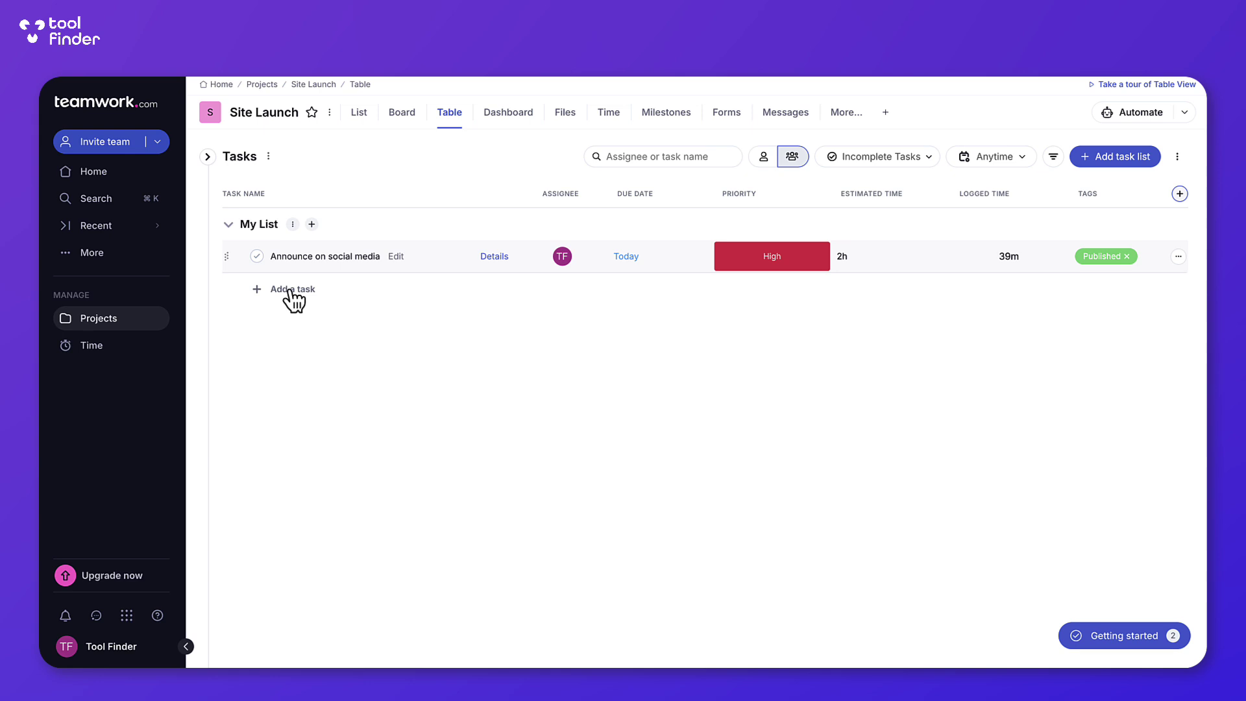
click(207, 155)
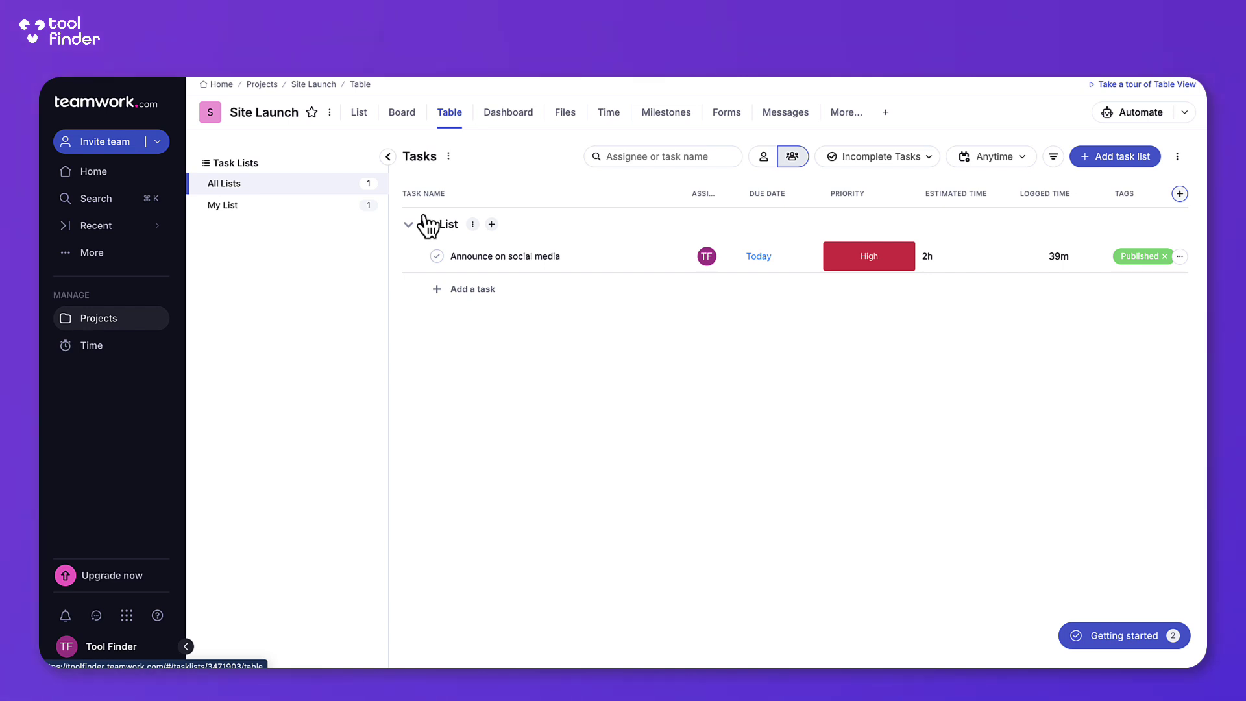
click(359, 114)
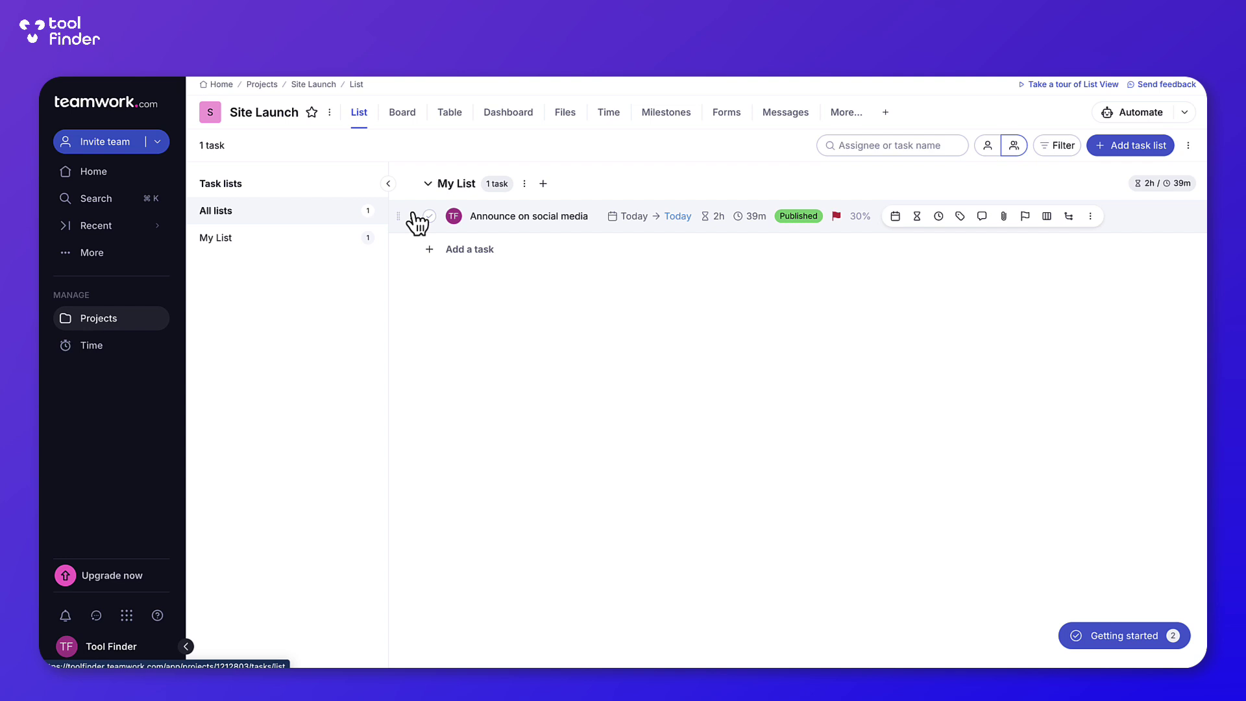
On the Site Launch board, drag 'Announce on social media' from Backlog to To do; check Automate options.
click(400, 115)
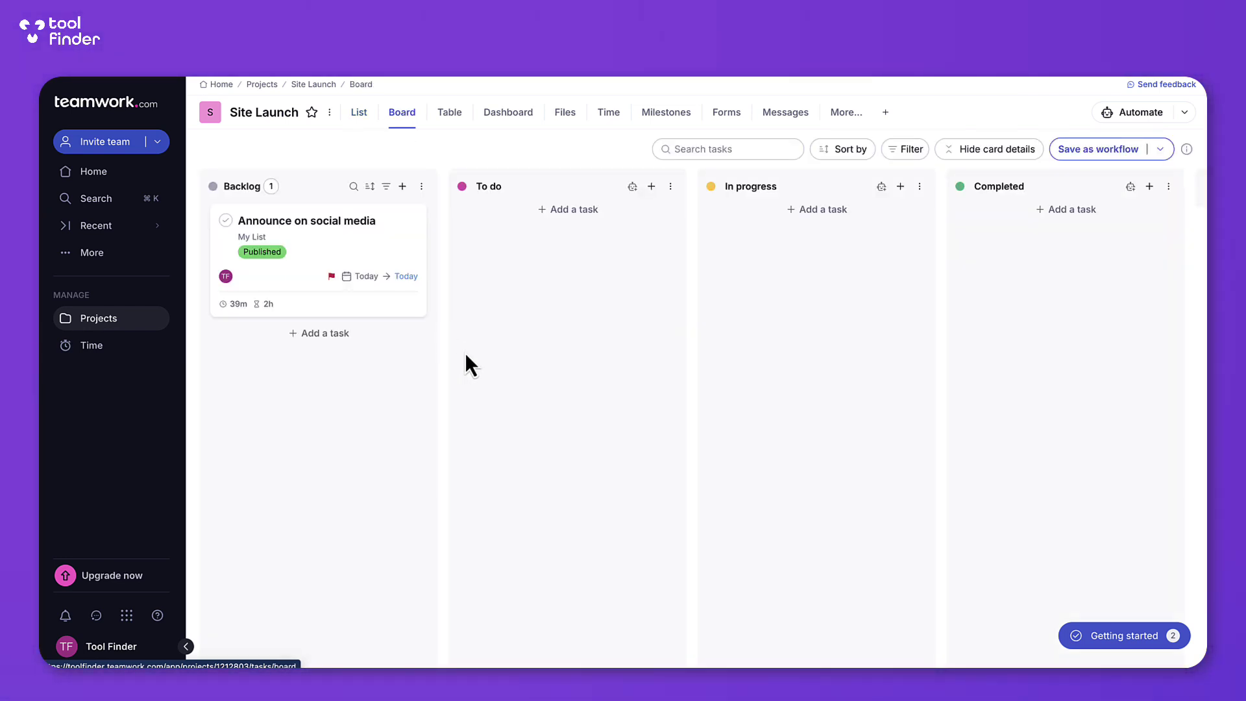
drag(372, 229, 614, 224)
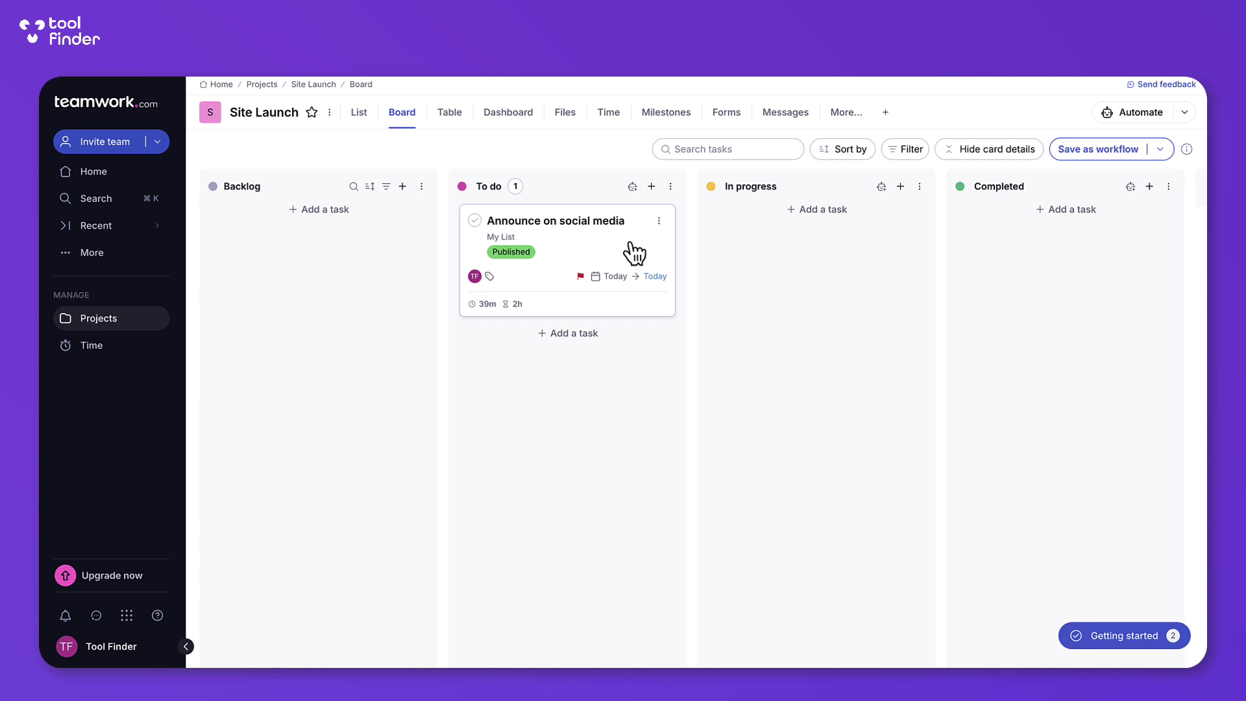
scroll(844, 275, right, 1)
scroll(842, 273, right, 3)
scroll(842, 274, right, 2)
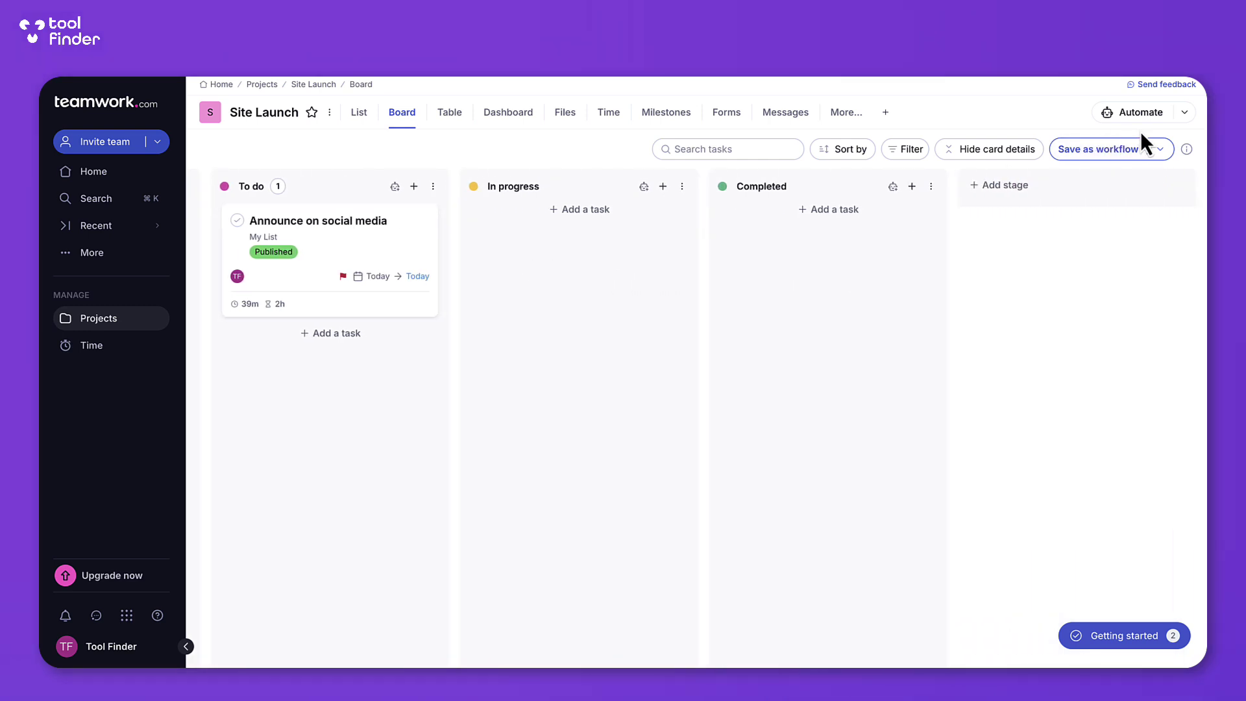
click(1165, 151)
click(1189, 115)
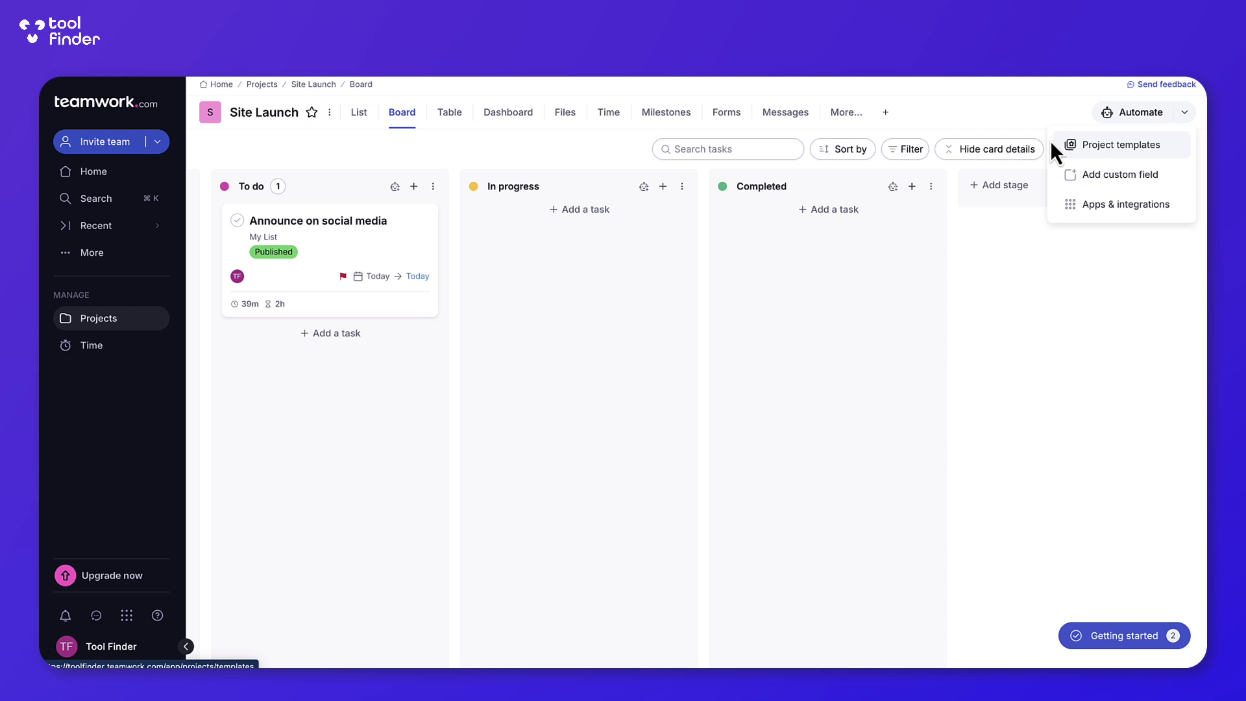
click(1032, 134)
scroll(823, 250, left, 3)
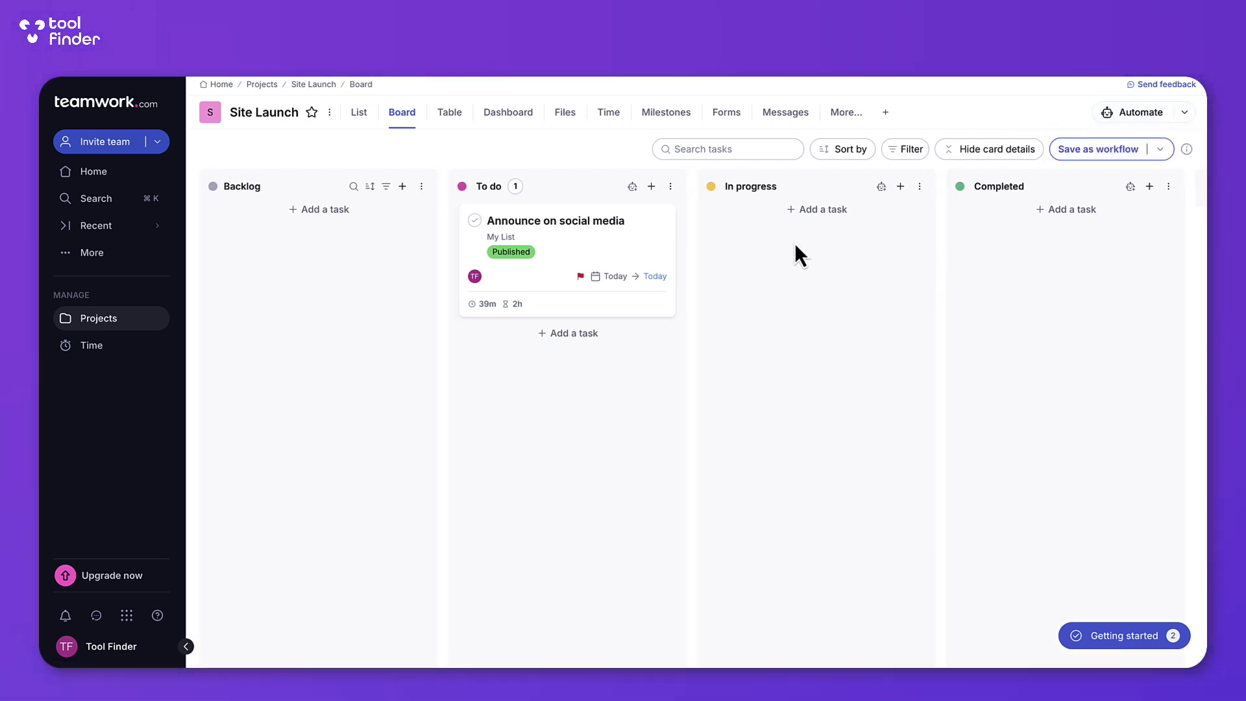
Show Site Launch tasks in Table view with the task-list panel hidden, keeping priority High.
click(450, 115)
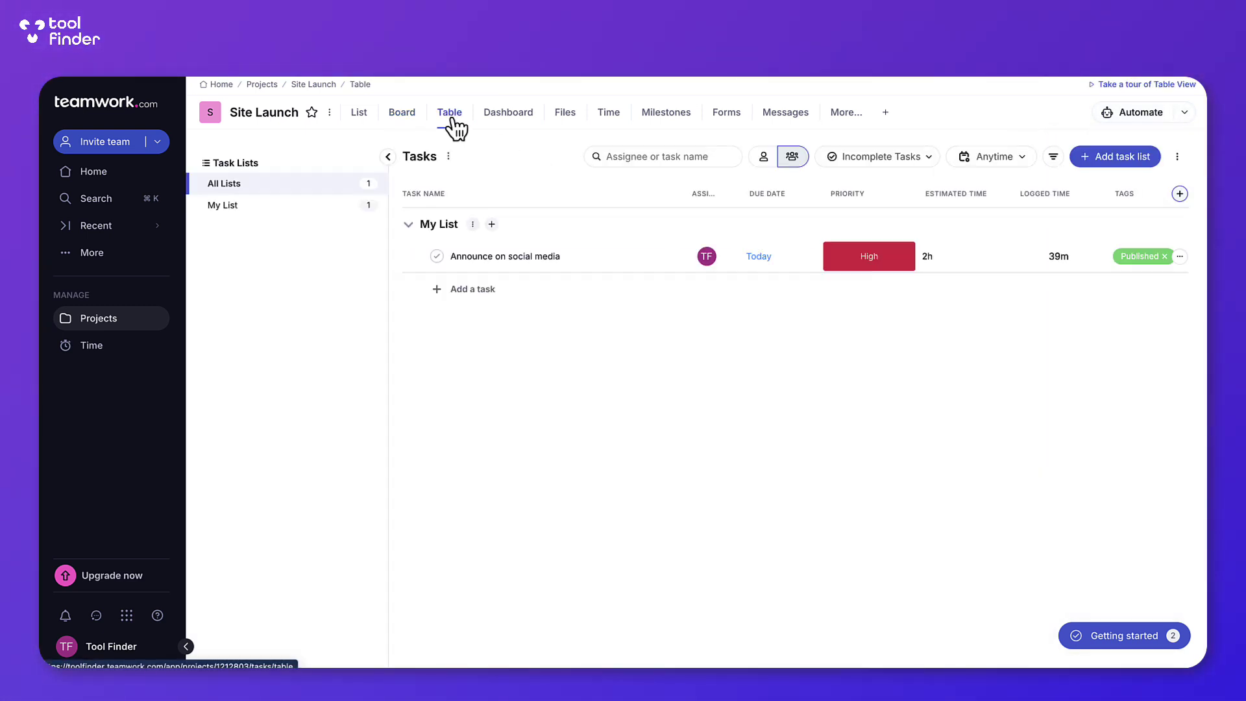
click(387, 156)
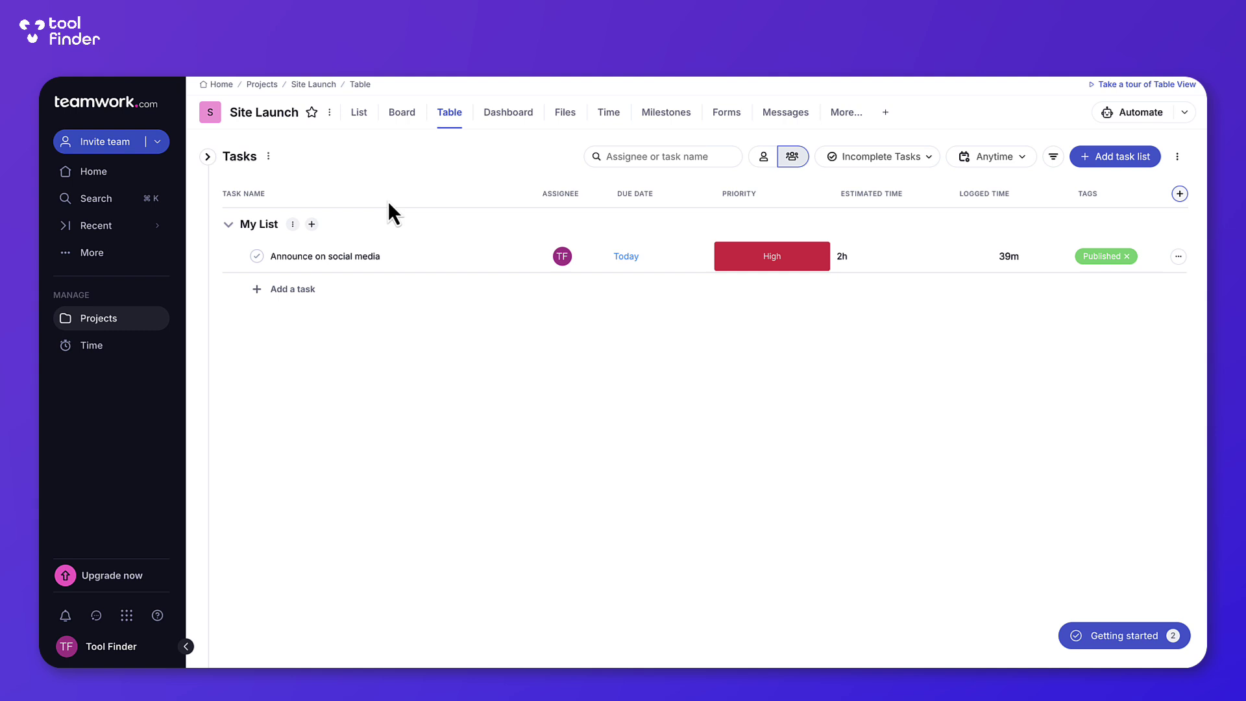
click(756, 259)
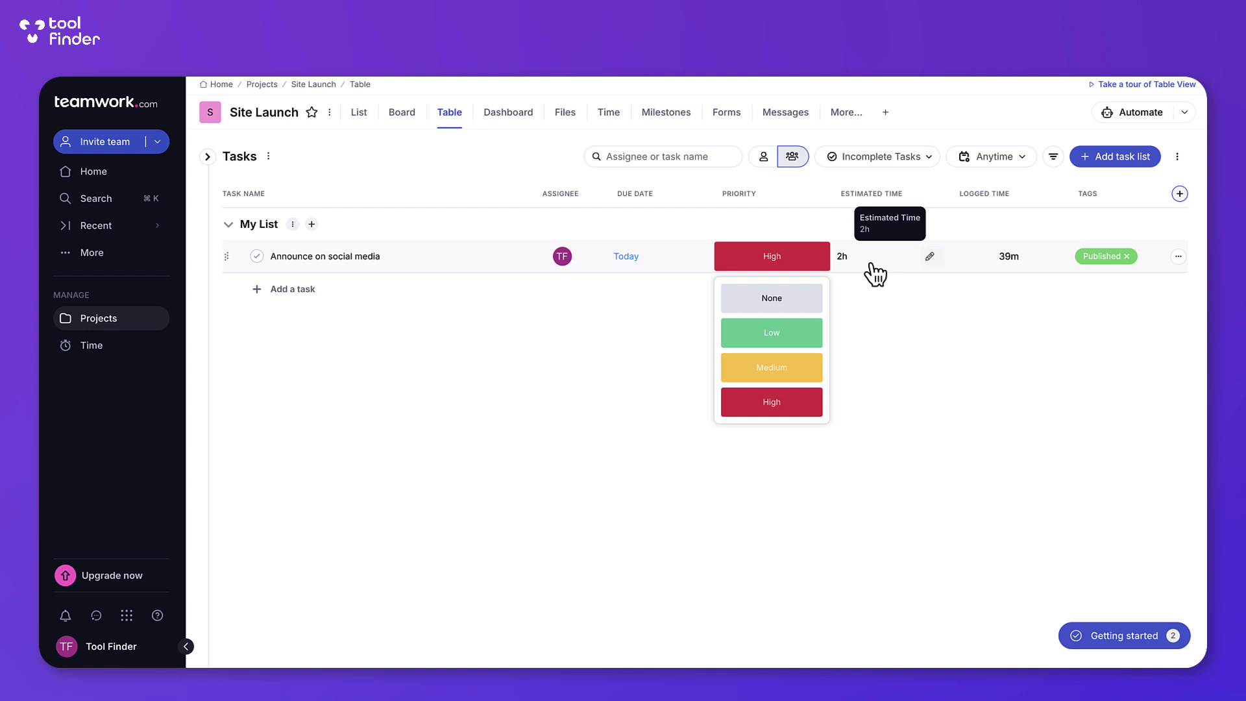
click(872, 326)
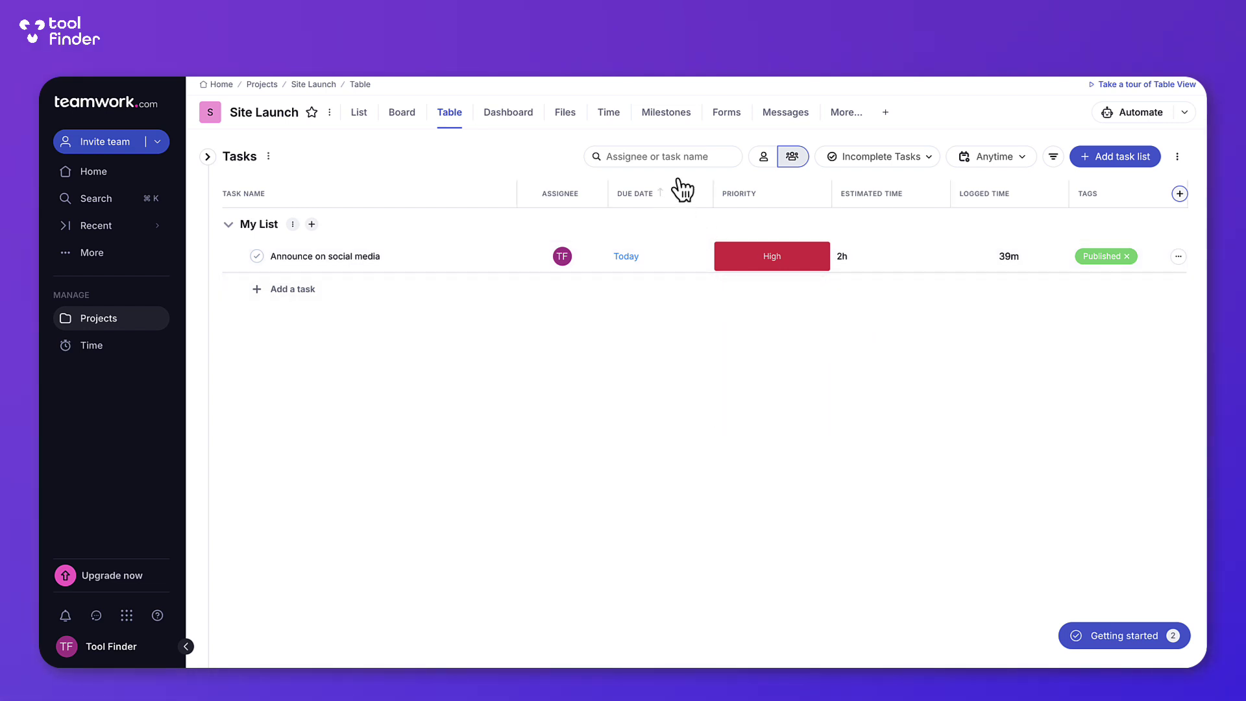
click(777, 159)
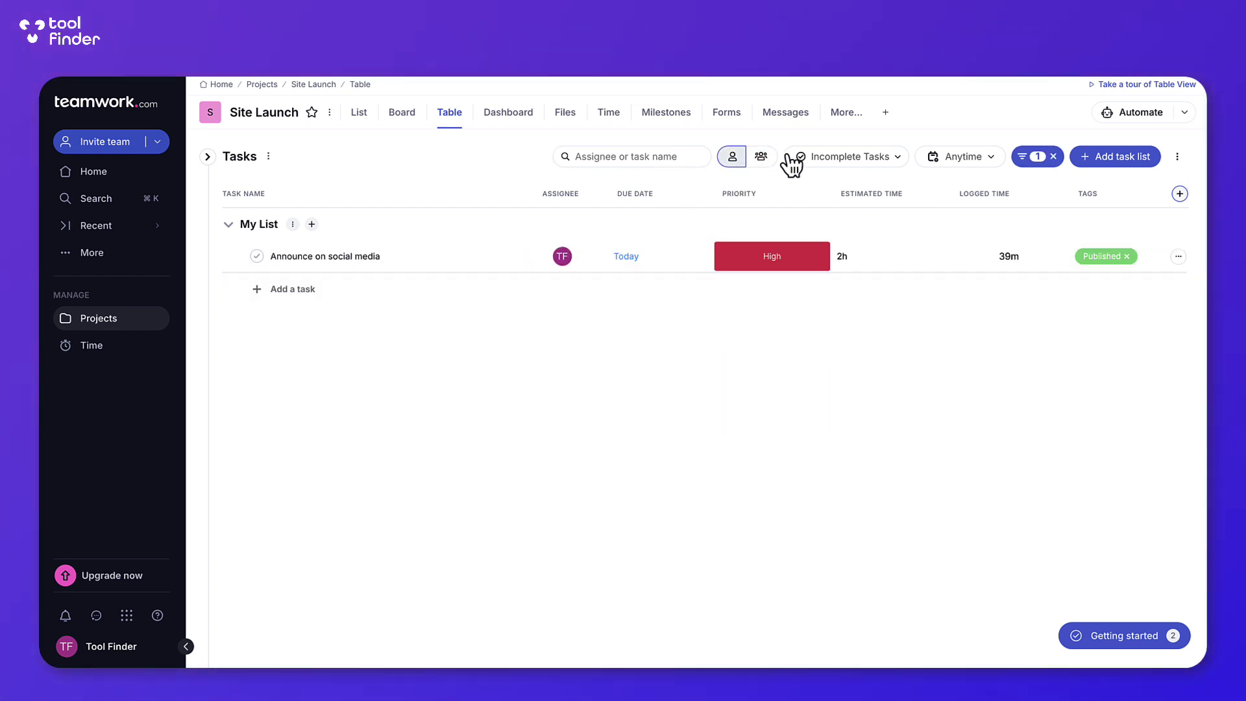
Add an 'Announcement' task list, move 'Announce on social media' into it, then view the Dashboard.
click(1089, 164)
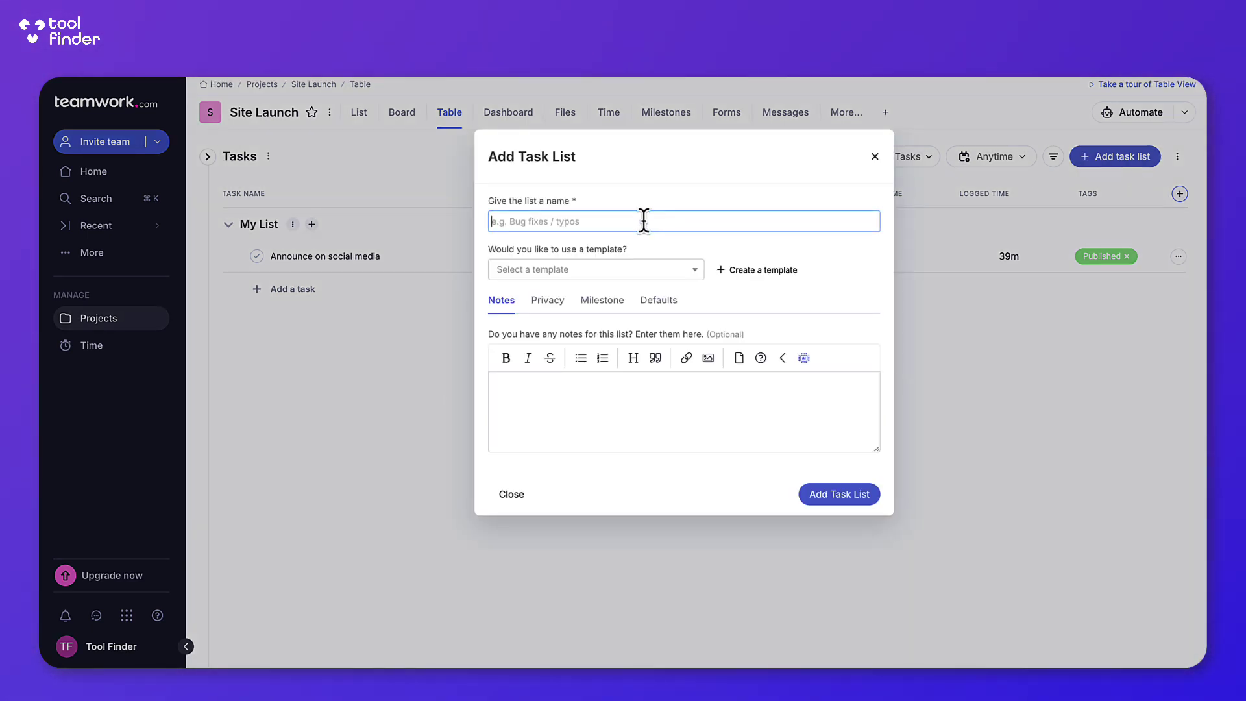
text(Annou)
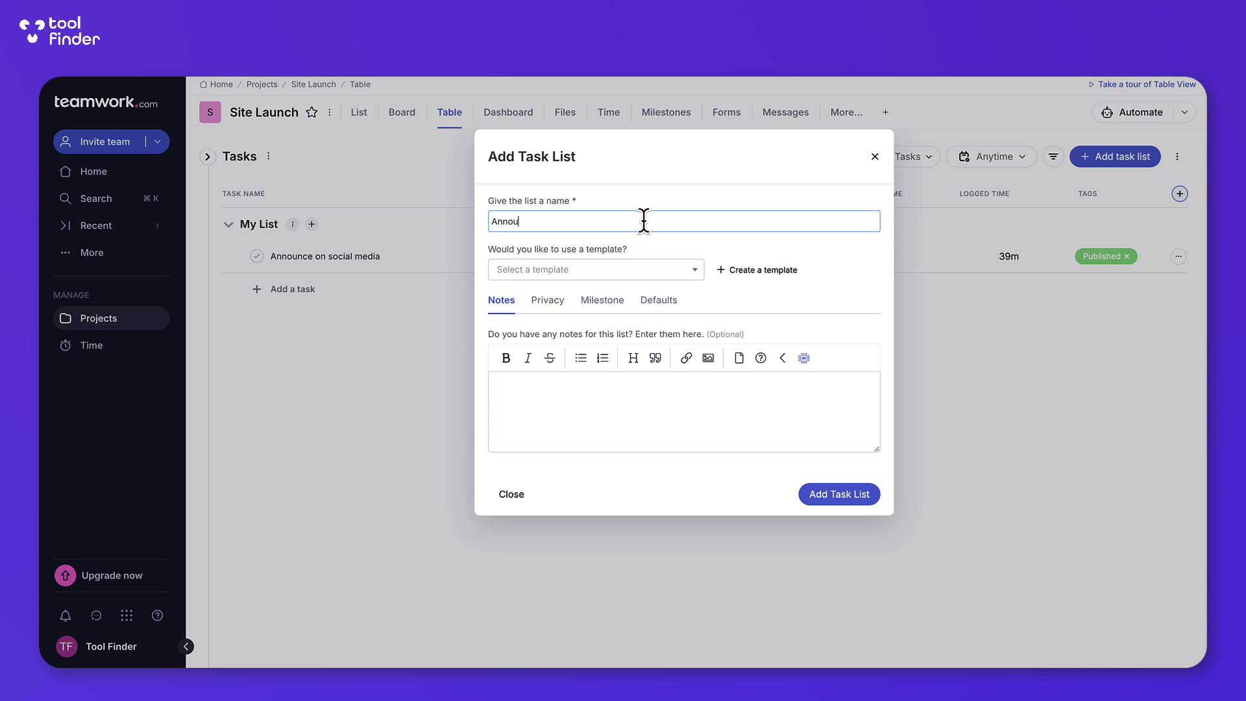
text(ncement)
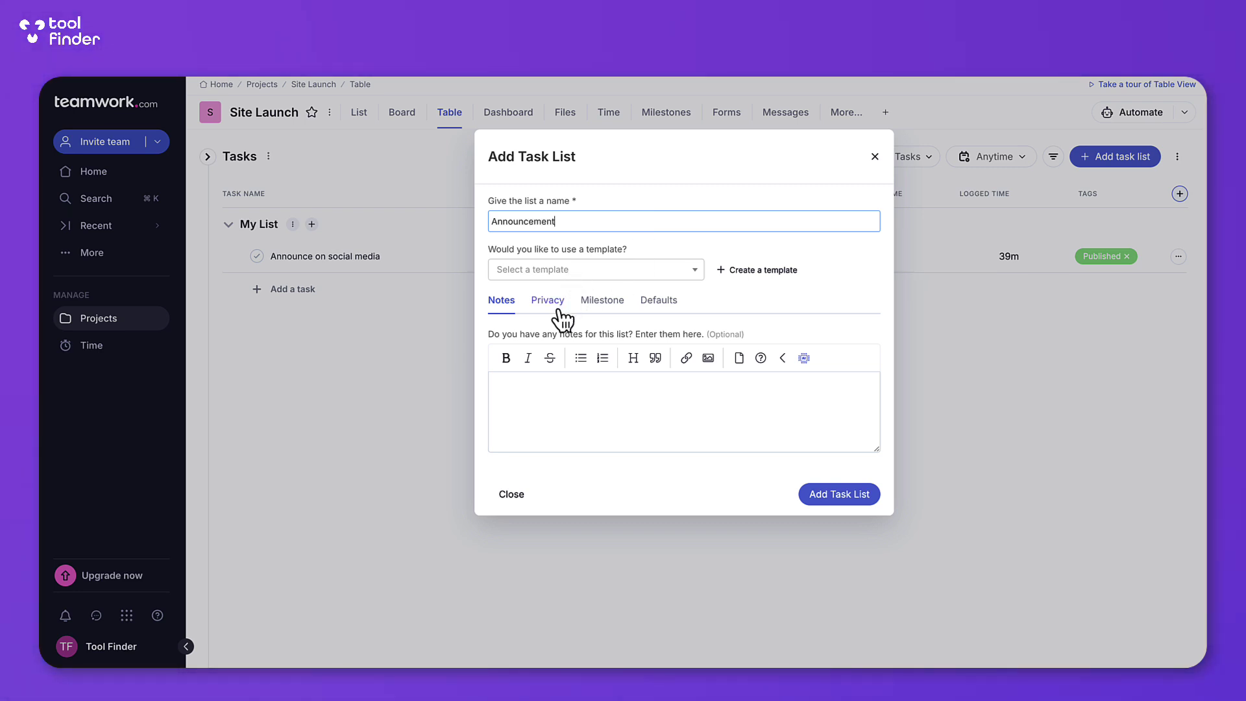
click(840, 492)
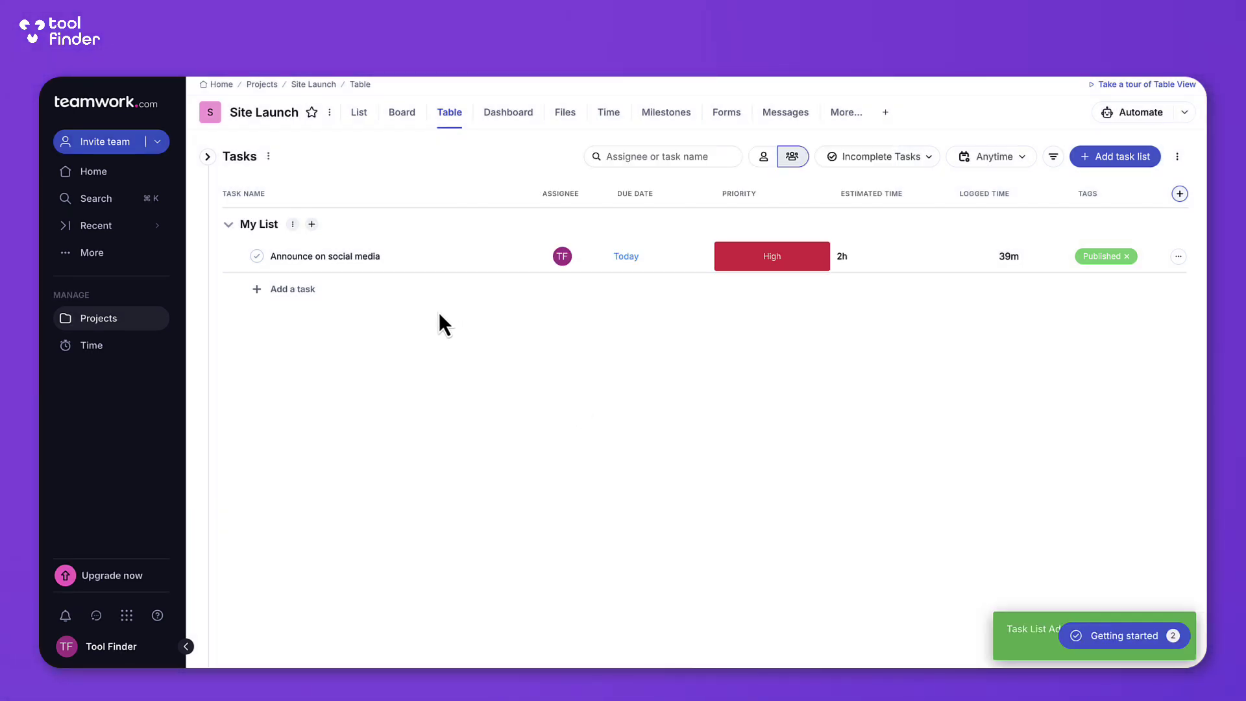
mouse_move(282, 256)
mouse_down()
mouse_move(293, 278)
mouse_move(228, 256)
mouse_move(227, 343)
mouse_up()
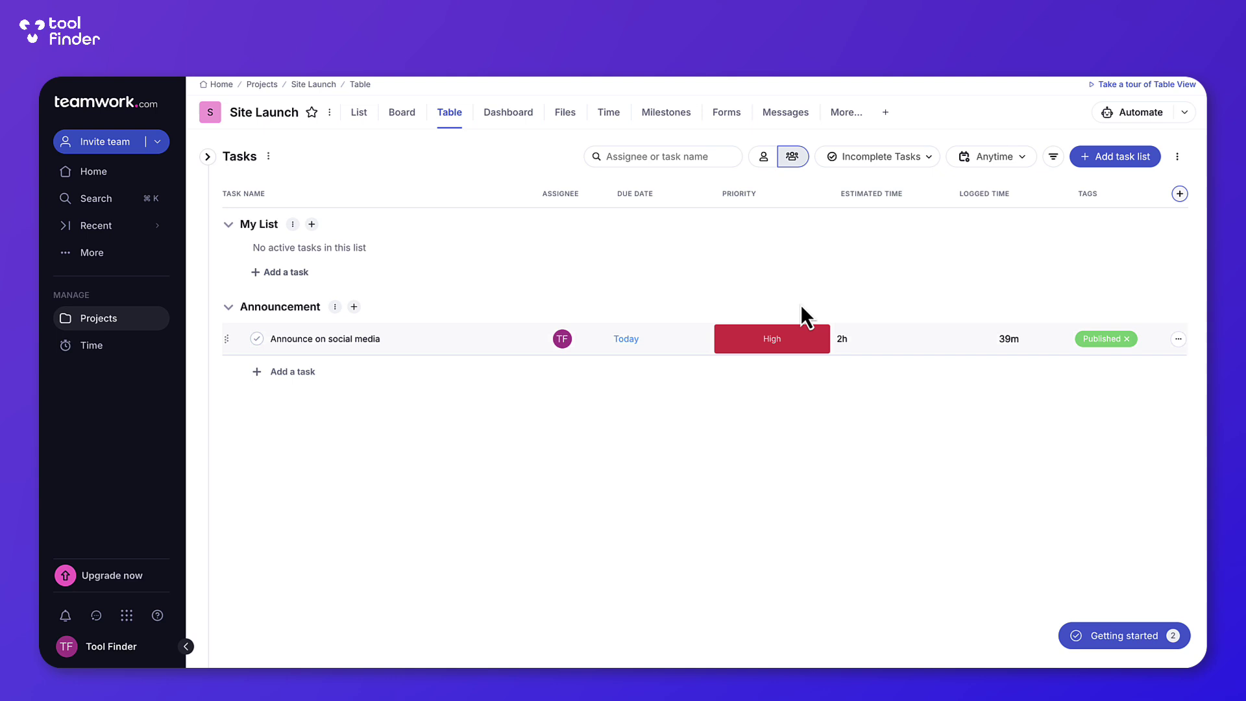
click(523, 112)
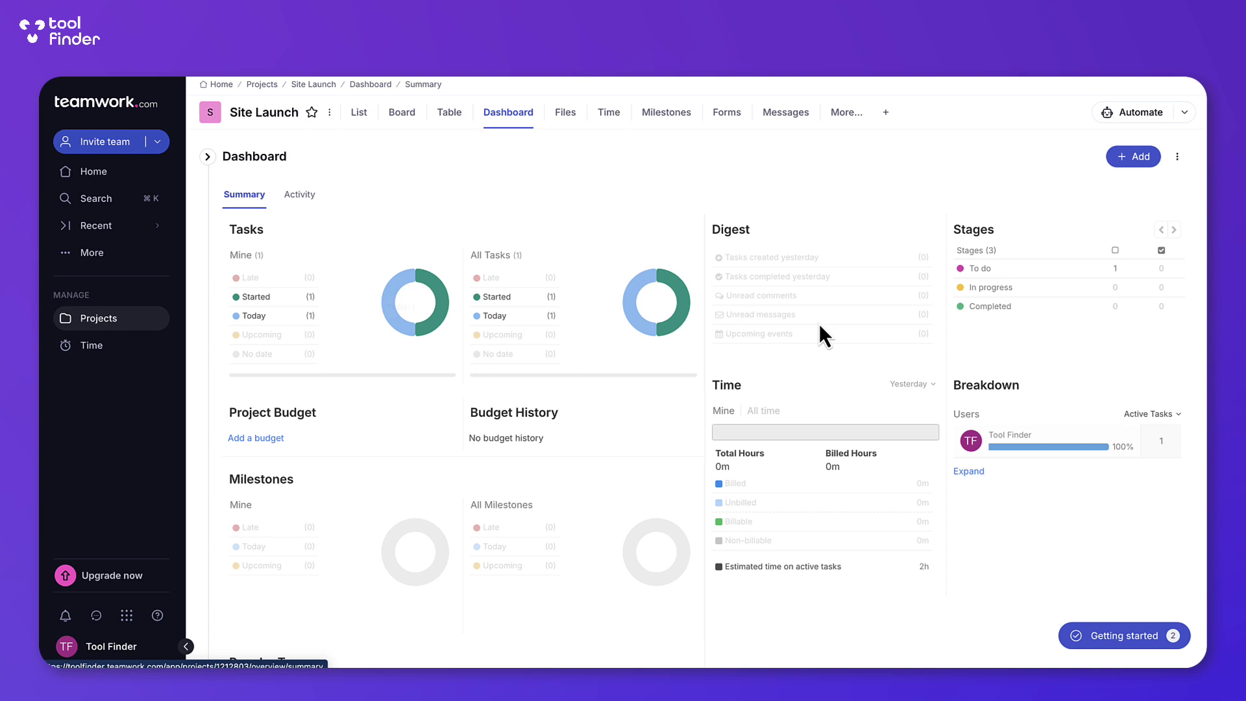
scroll(826, 346, down, 1)
scroll(826, 346, down, 3)
scroll(826, 346, down, 2)
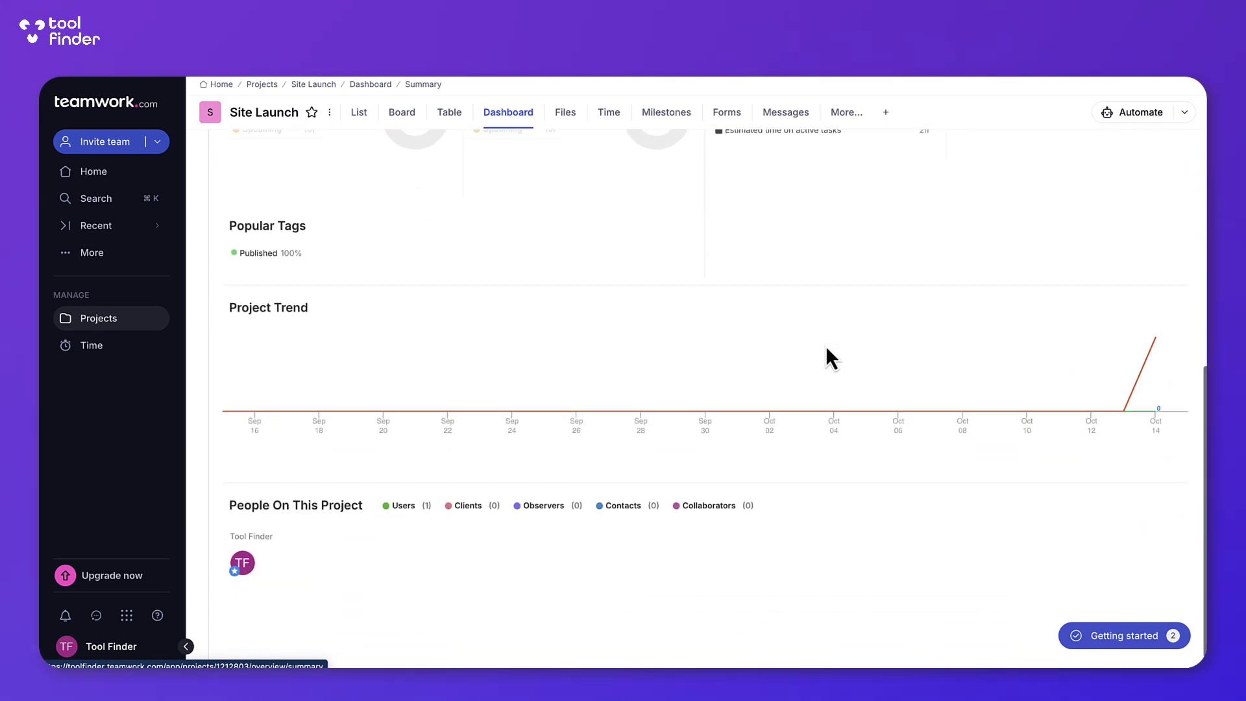
scroll(827, 346, up, 5)
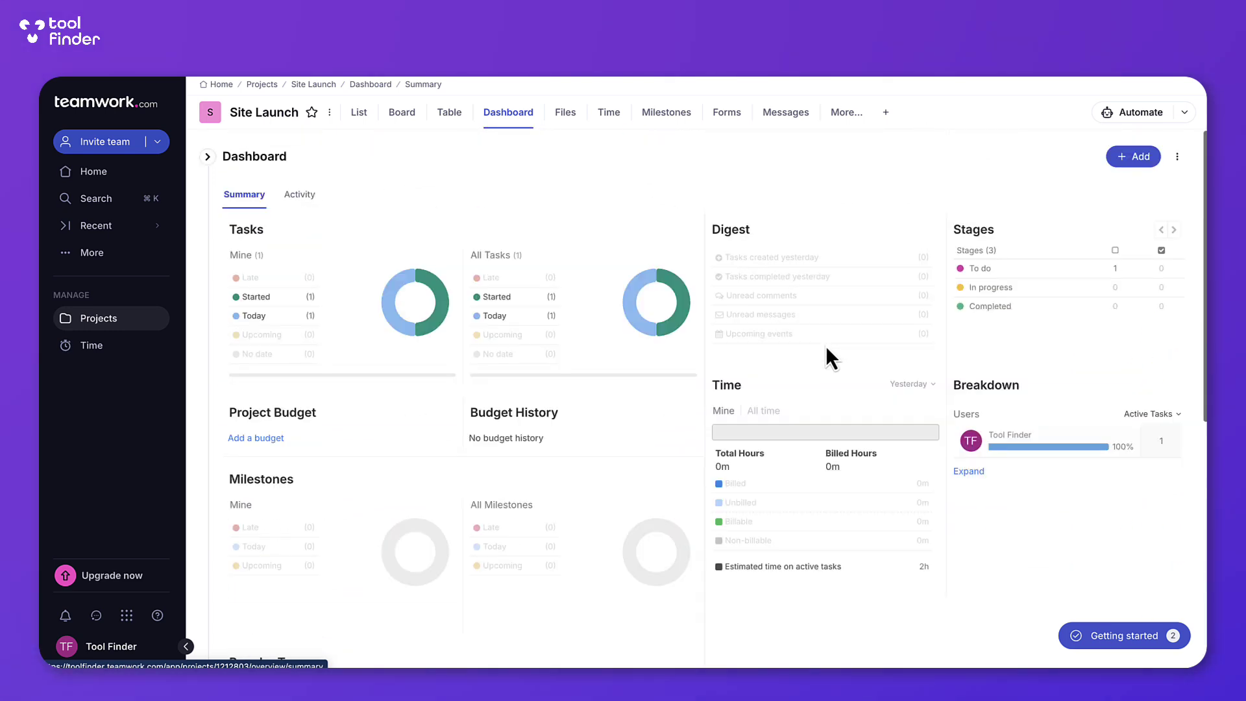
click(1178, 157)
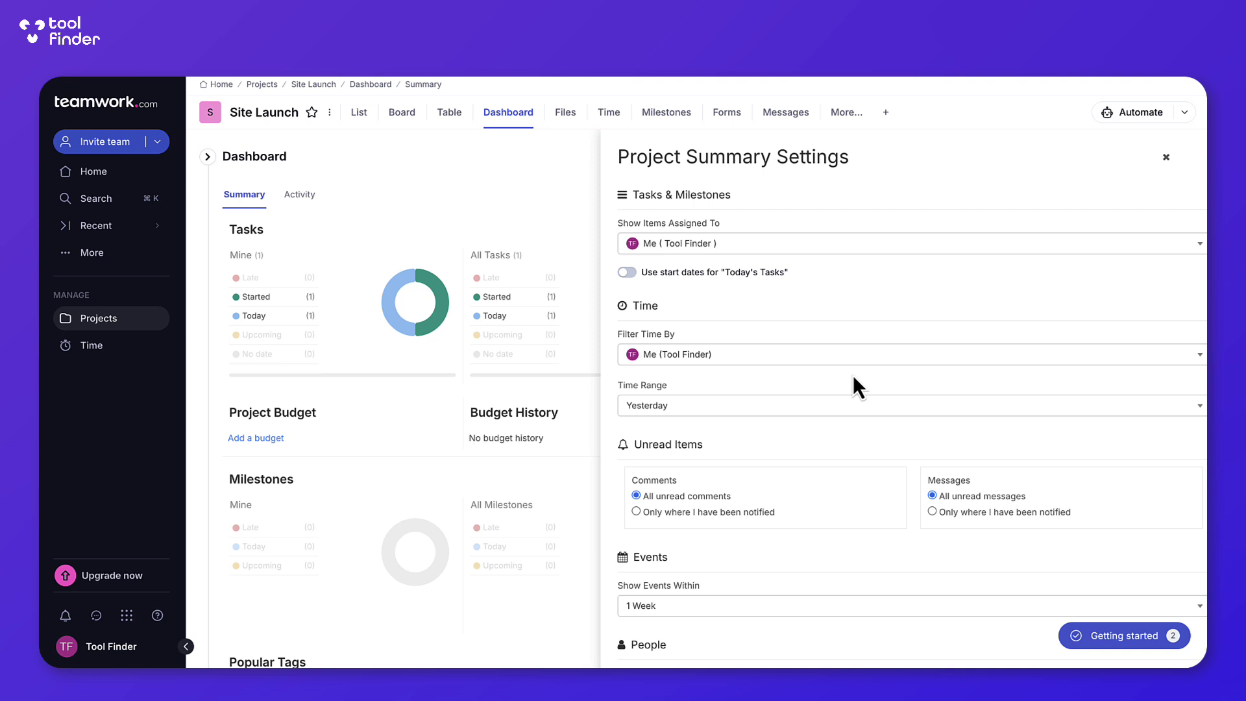
scroll(853, 376, down, 1)
scroll(857, 384, up, 1)
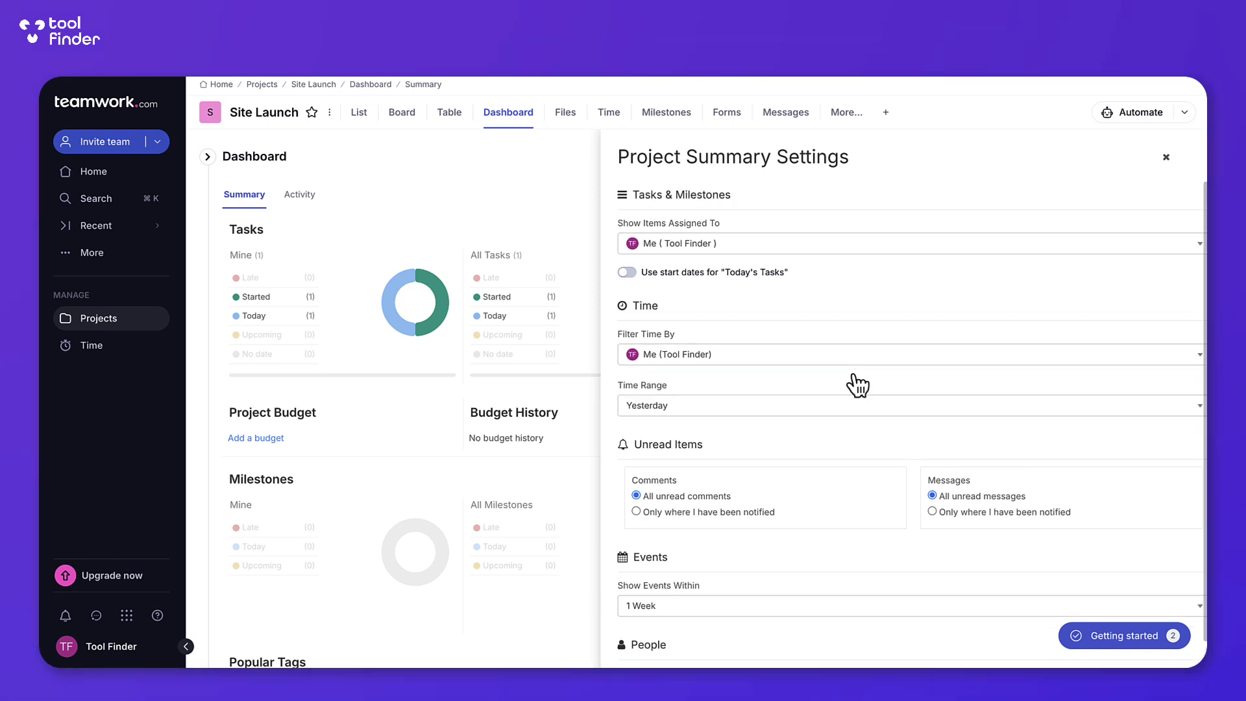
click(1174, 167)
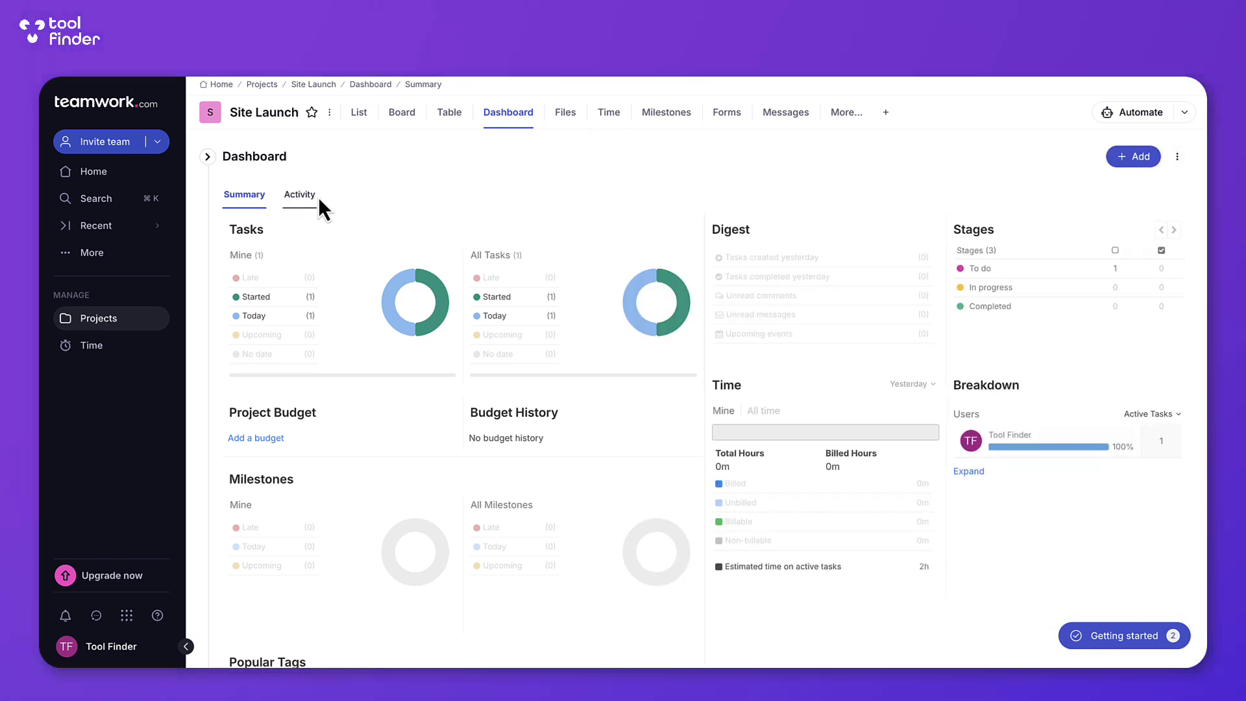
scroll(512, 383, down, 5)
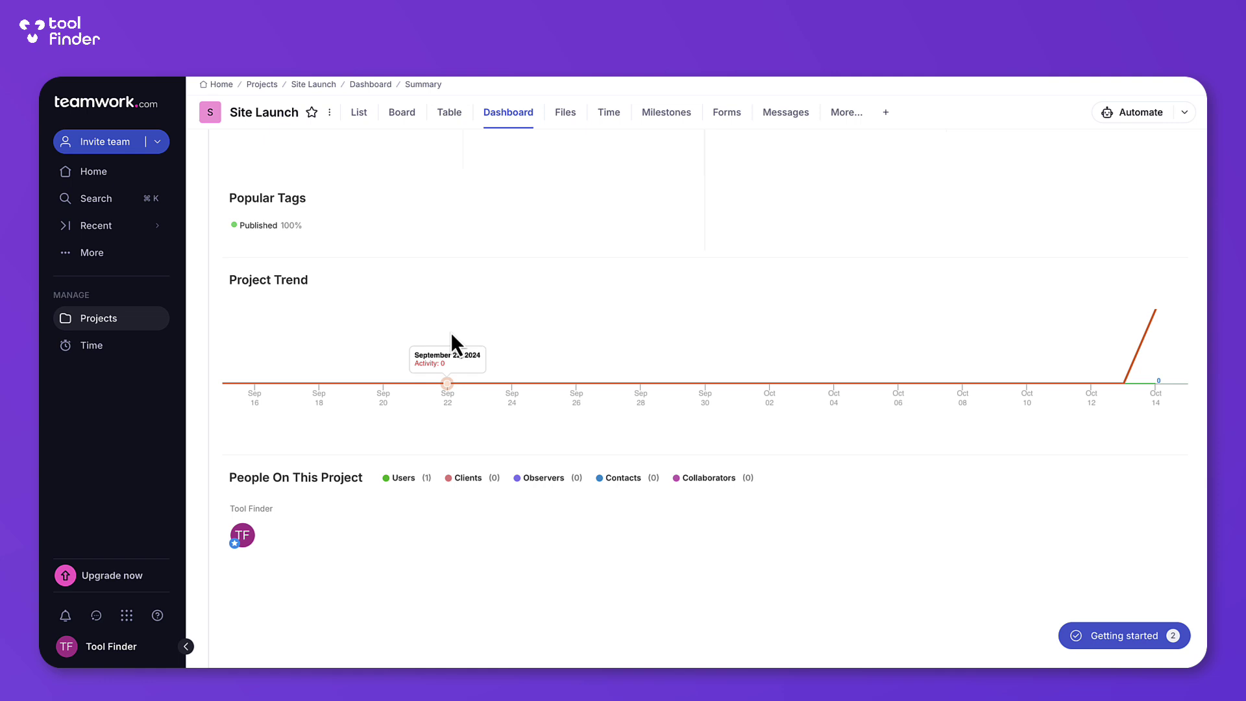
scroll(451, 332, up, 5)
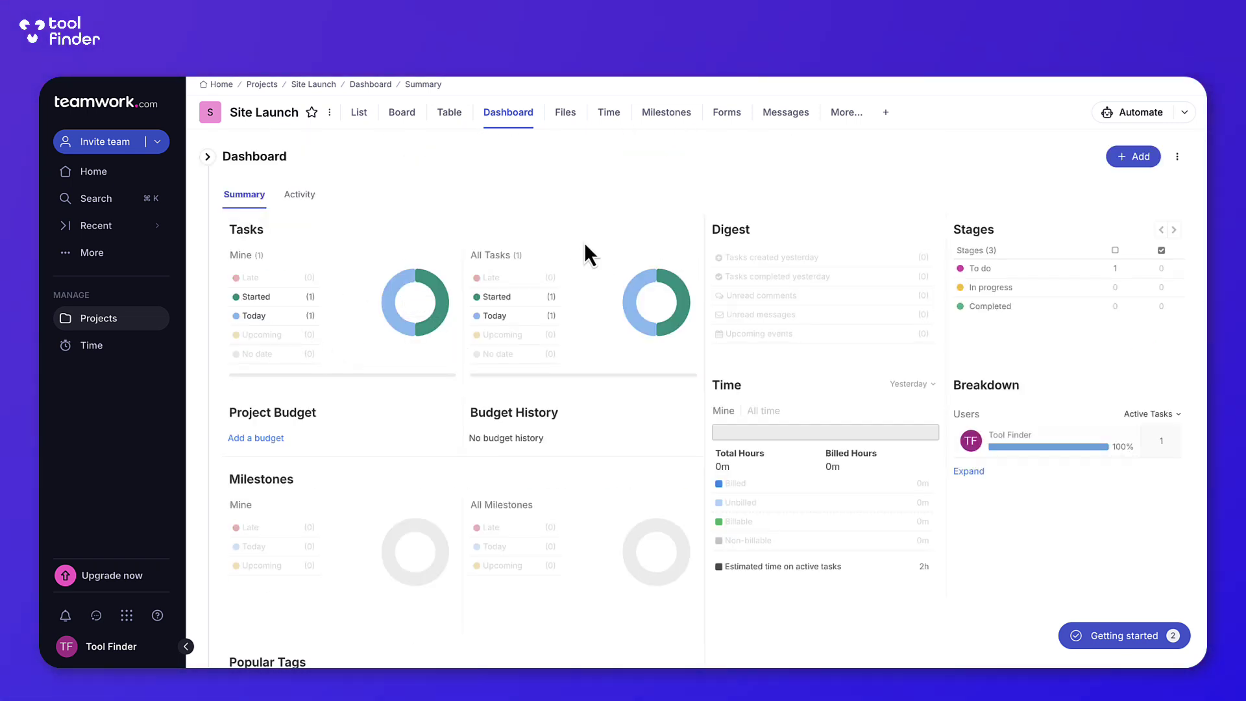
click(595, 268)
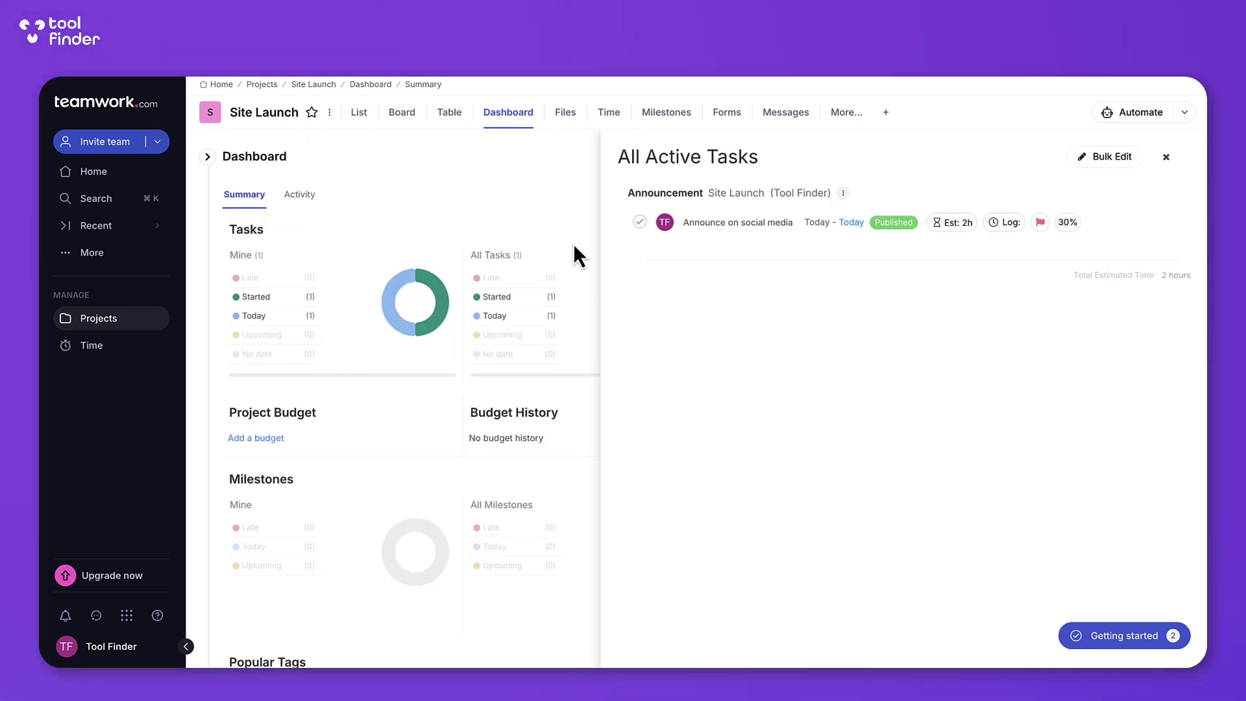
click(1167, 158)
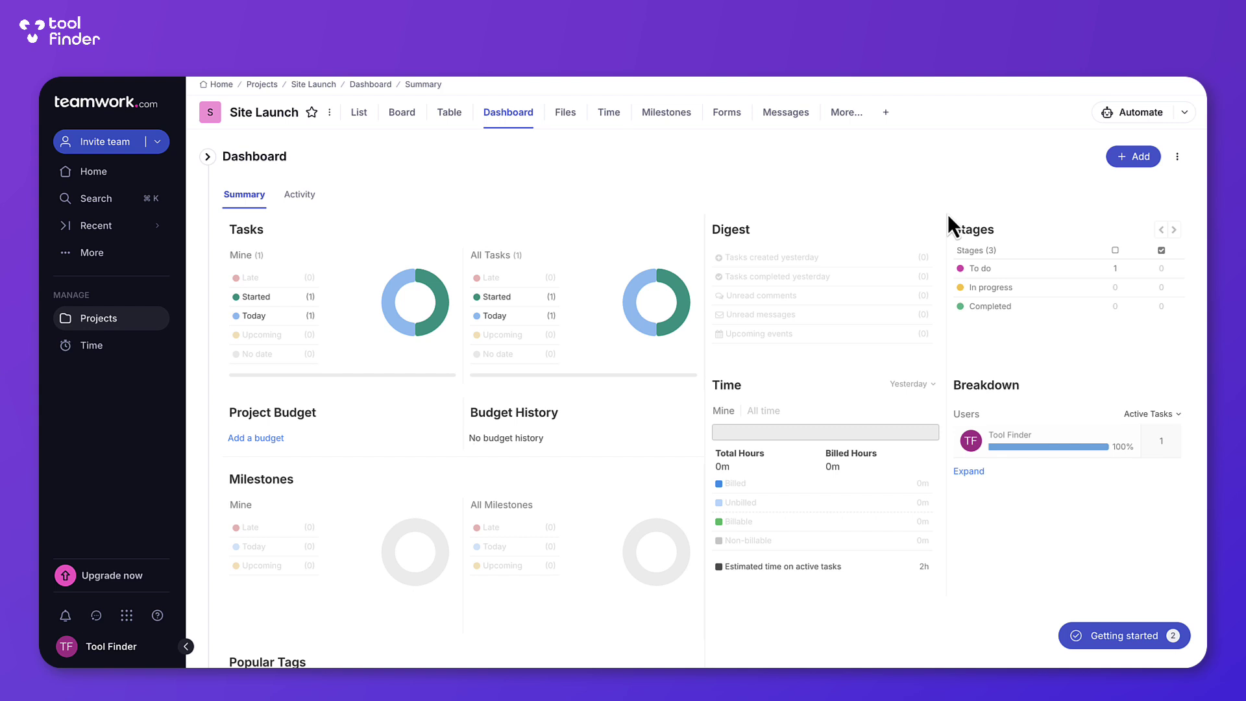
click(1136, 157)
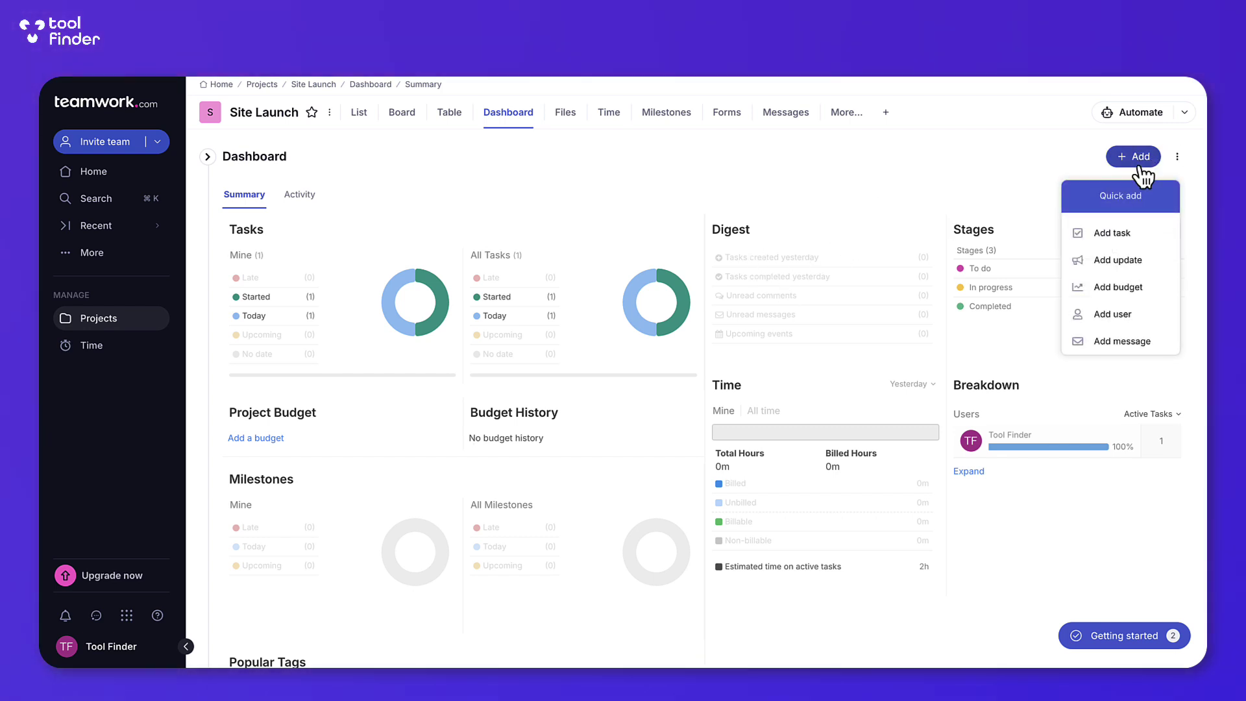
click(1130, 263)
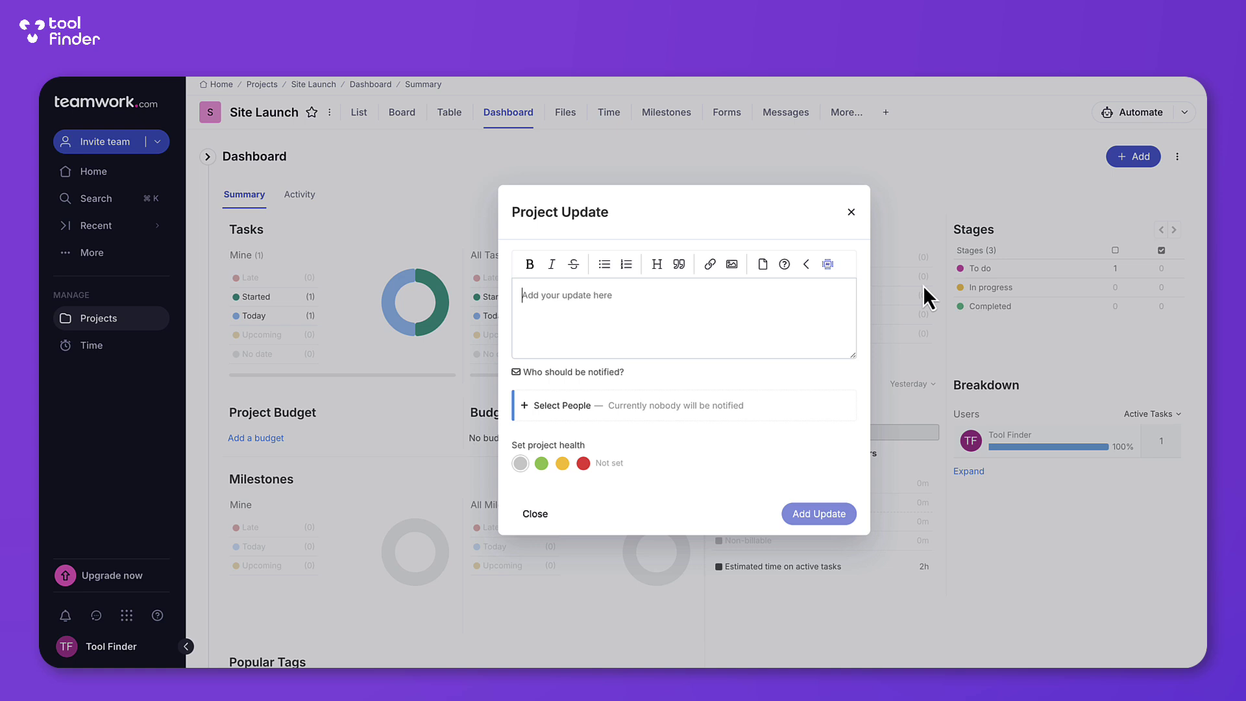
click(851, 214)
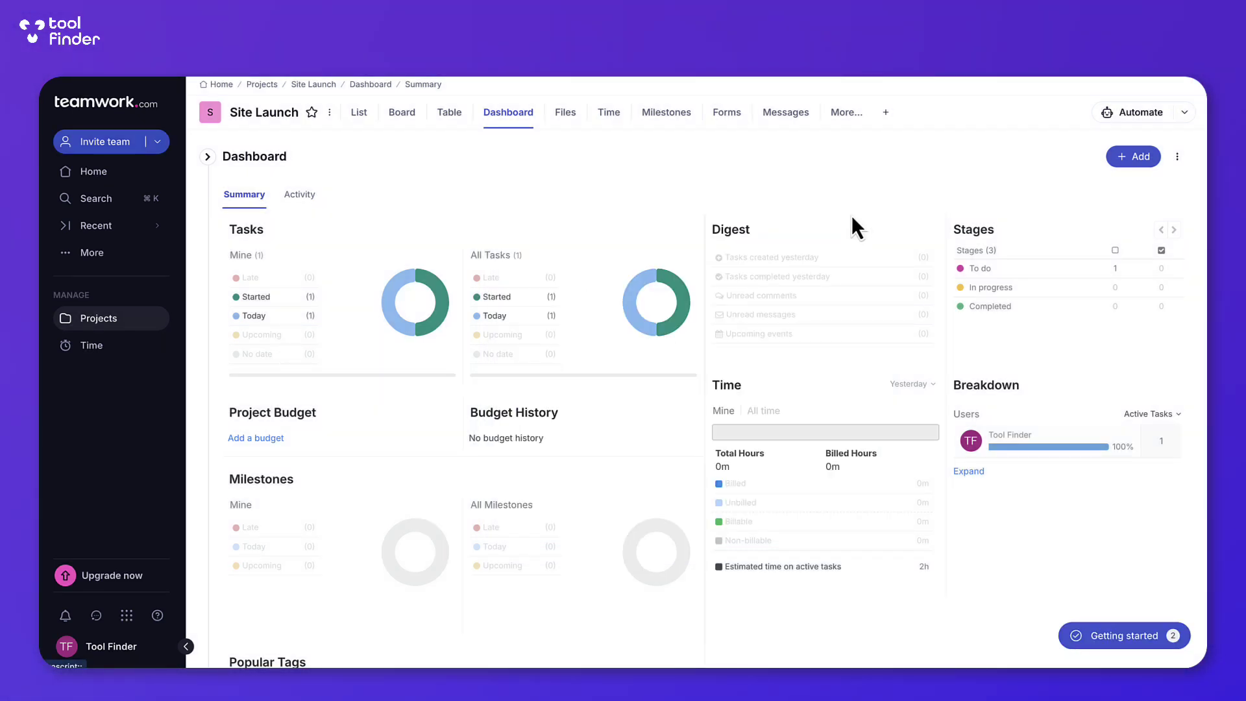
Browse Files and Milestones, discard a draft first milestone, then view the empty Forms page.
click(568, 115)
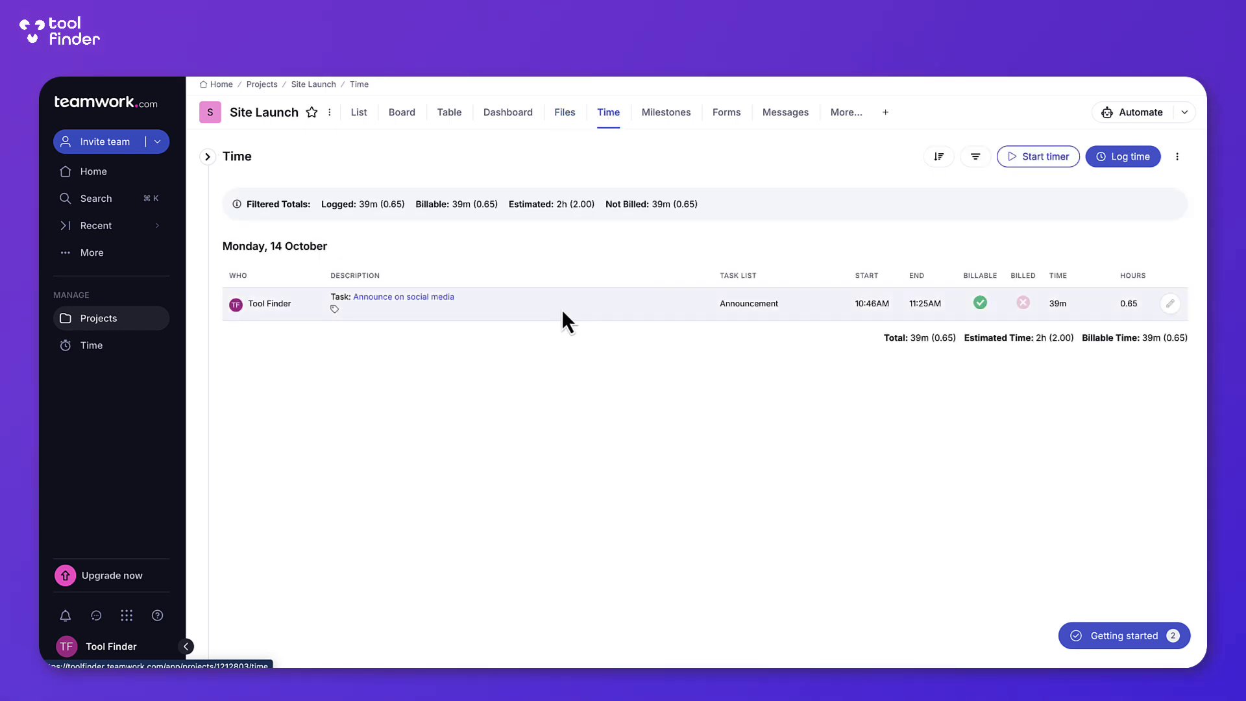
click(687, 123)
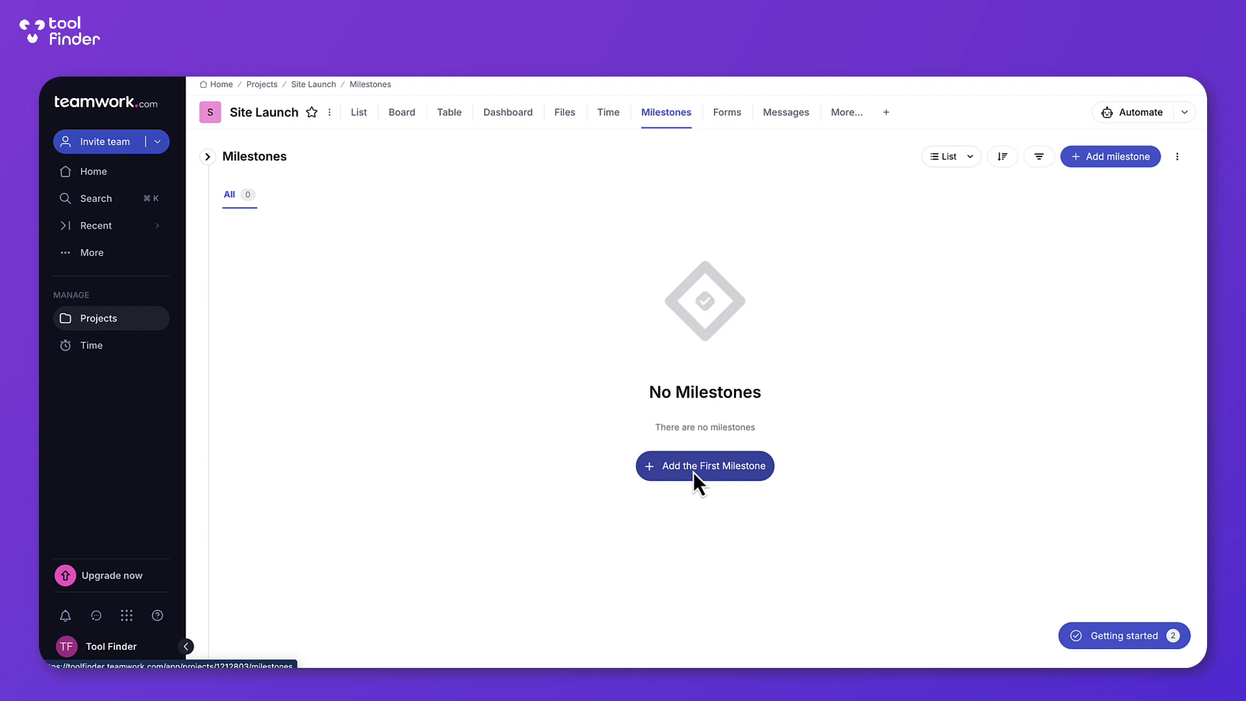
click(694, 468)
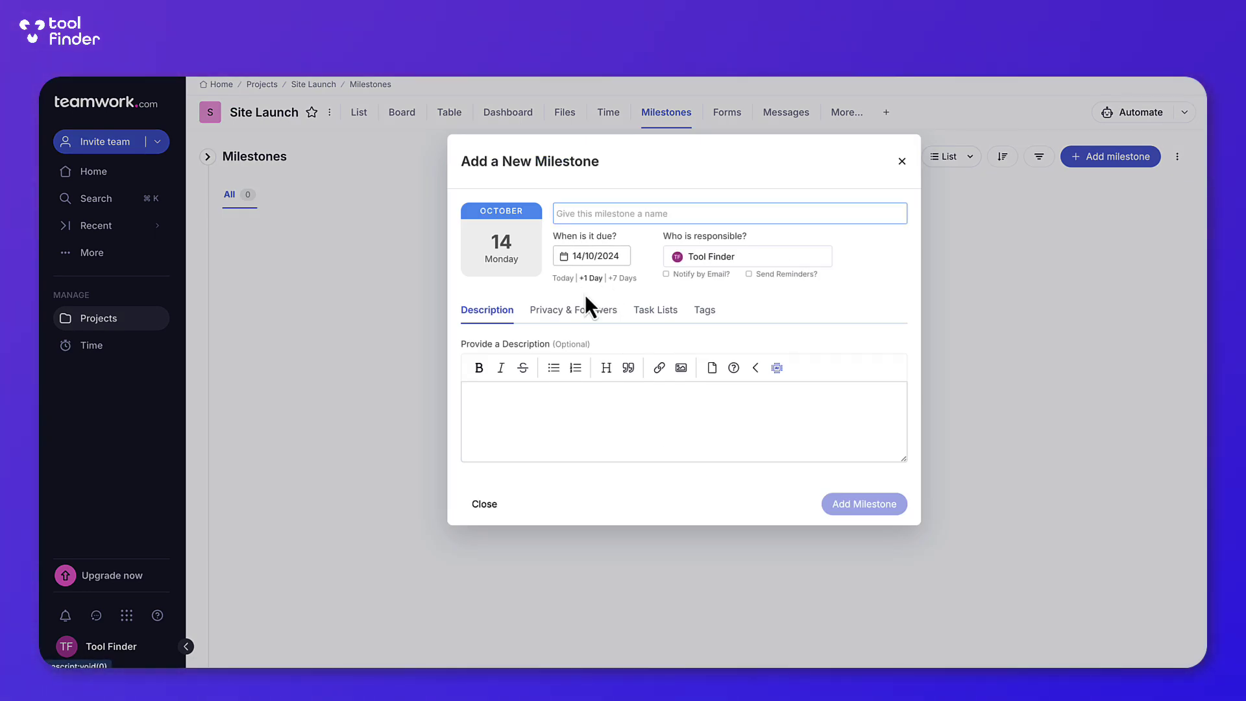
click(656, 312)
click(710, 316)
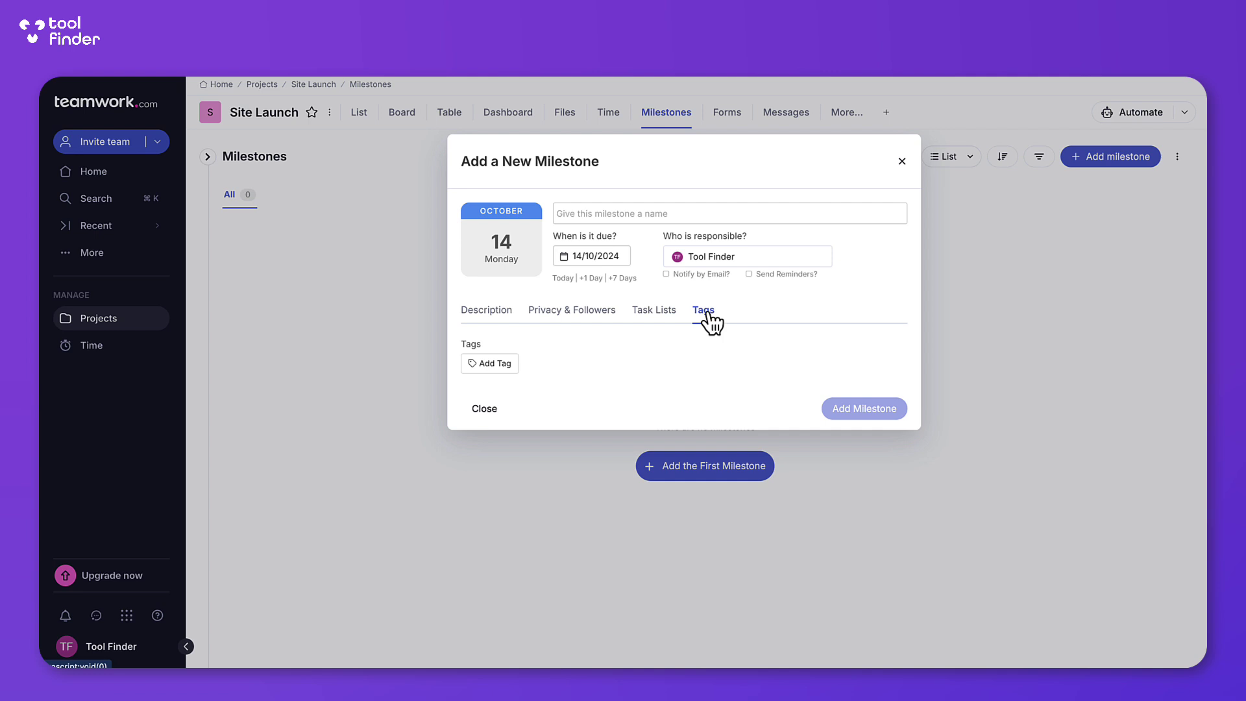
click(901, 160)
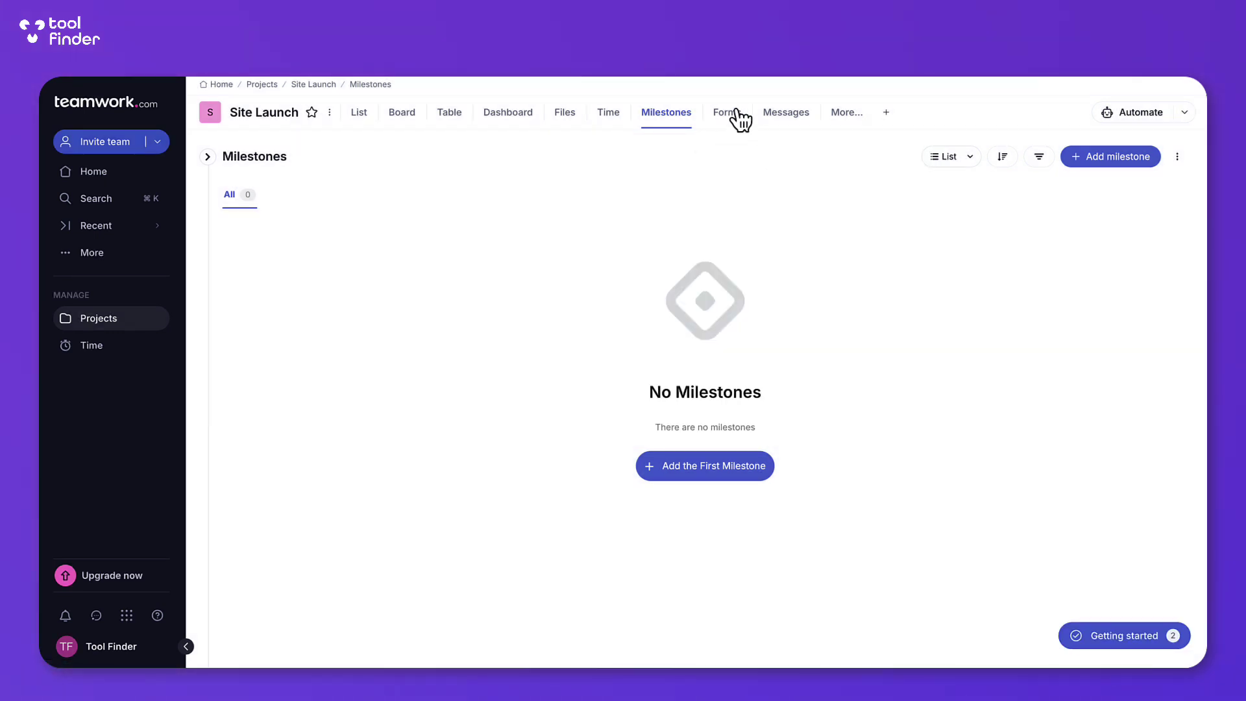
click(731, 115)
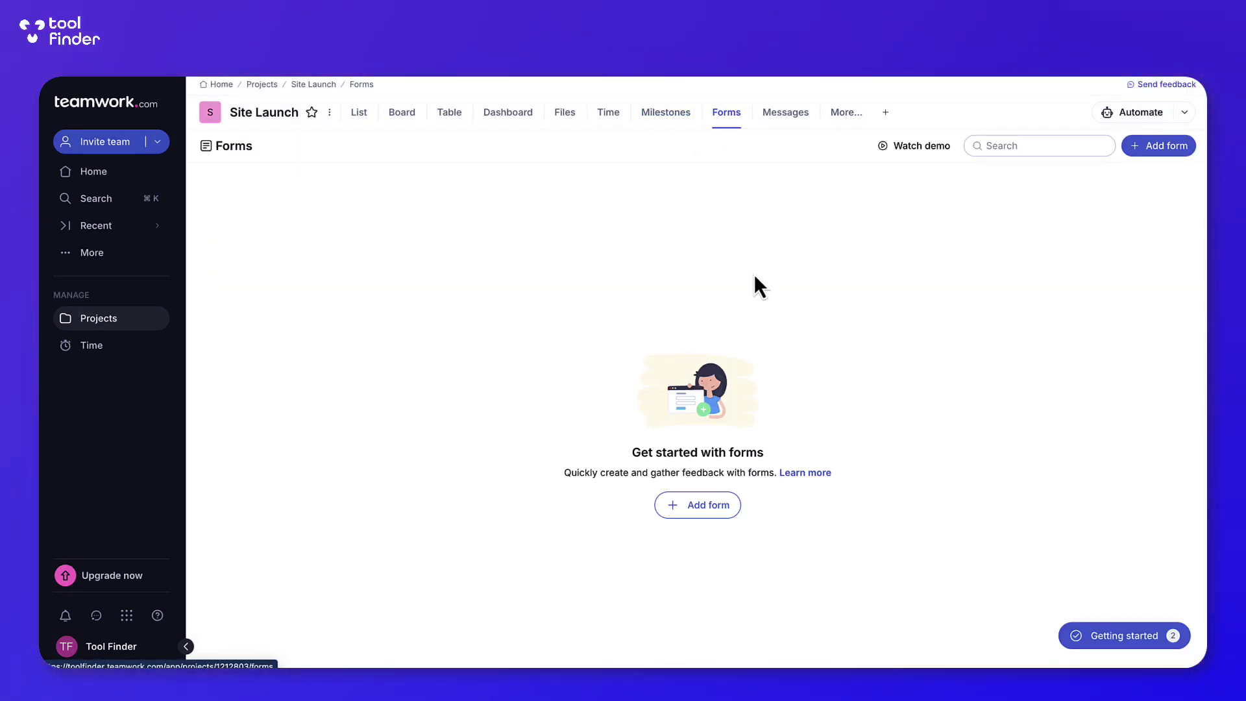
Add an Untitled form with default Name and Email questions, previewing its Style options.
click(710, 509)
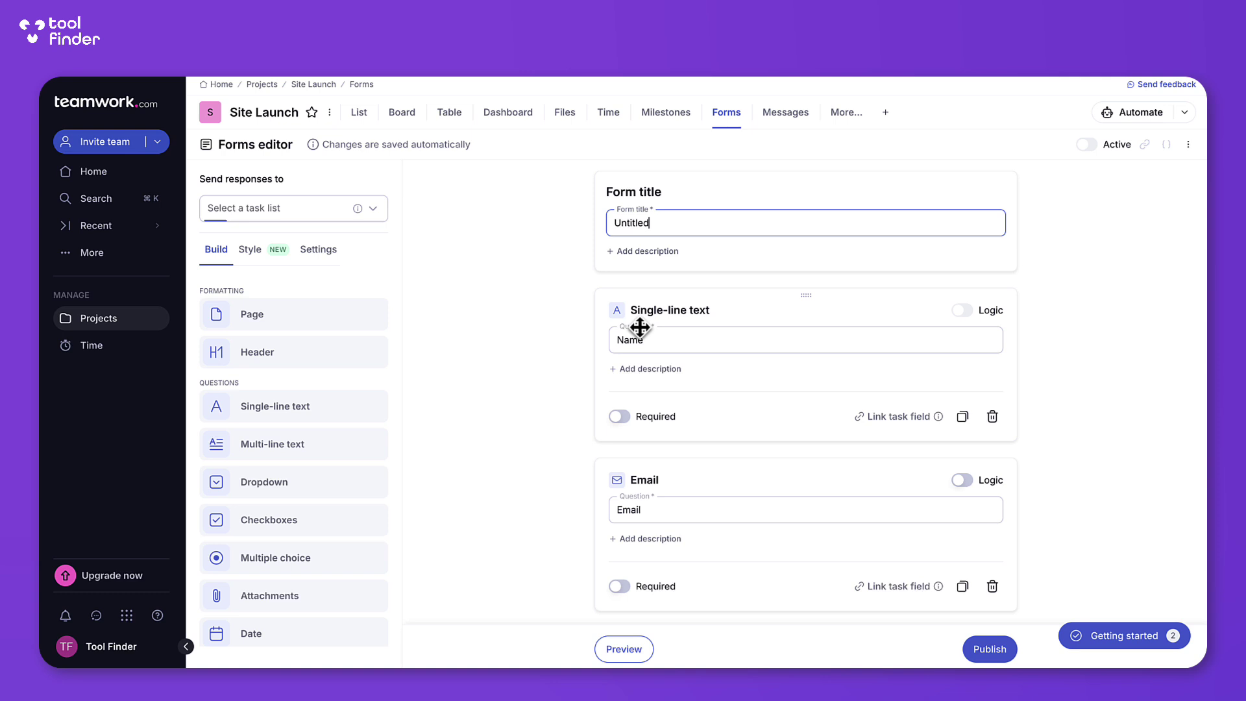
scroll(648, 482, down, 3)
scroll(658, 488, up, 3)
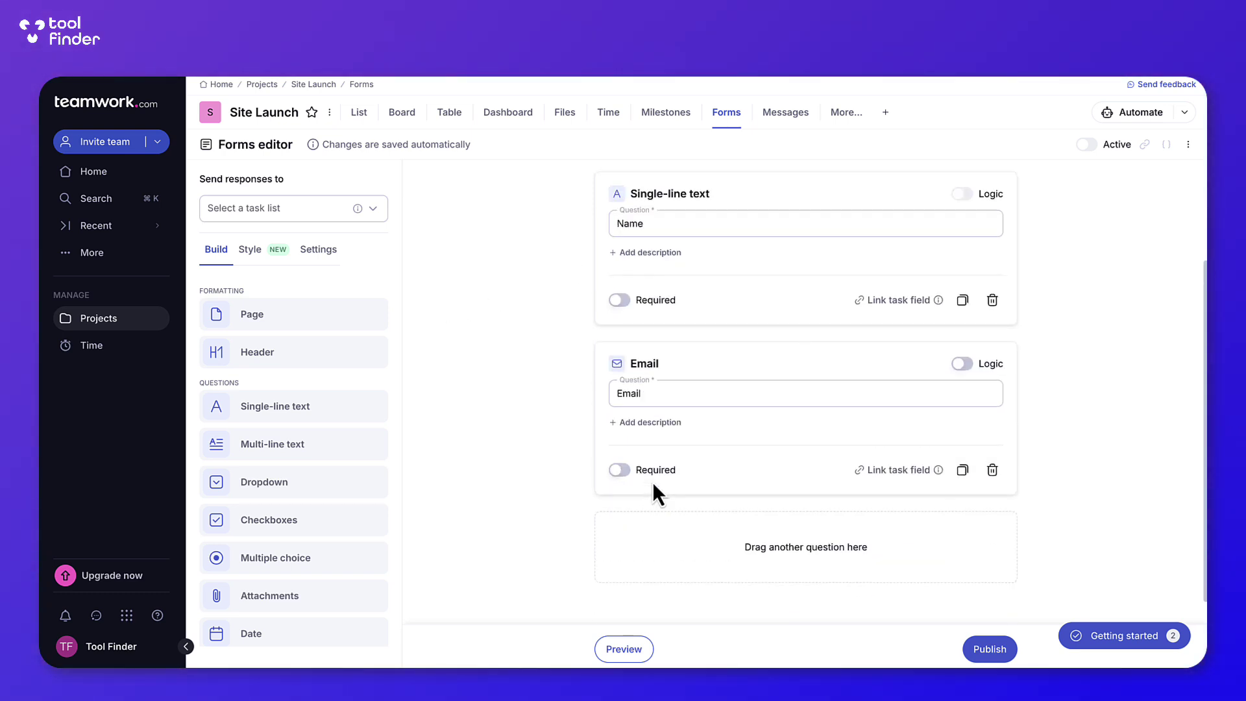
scroll(351, 486, down, 2)
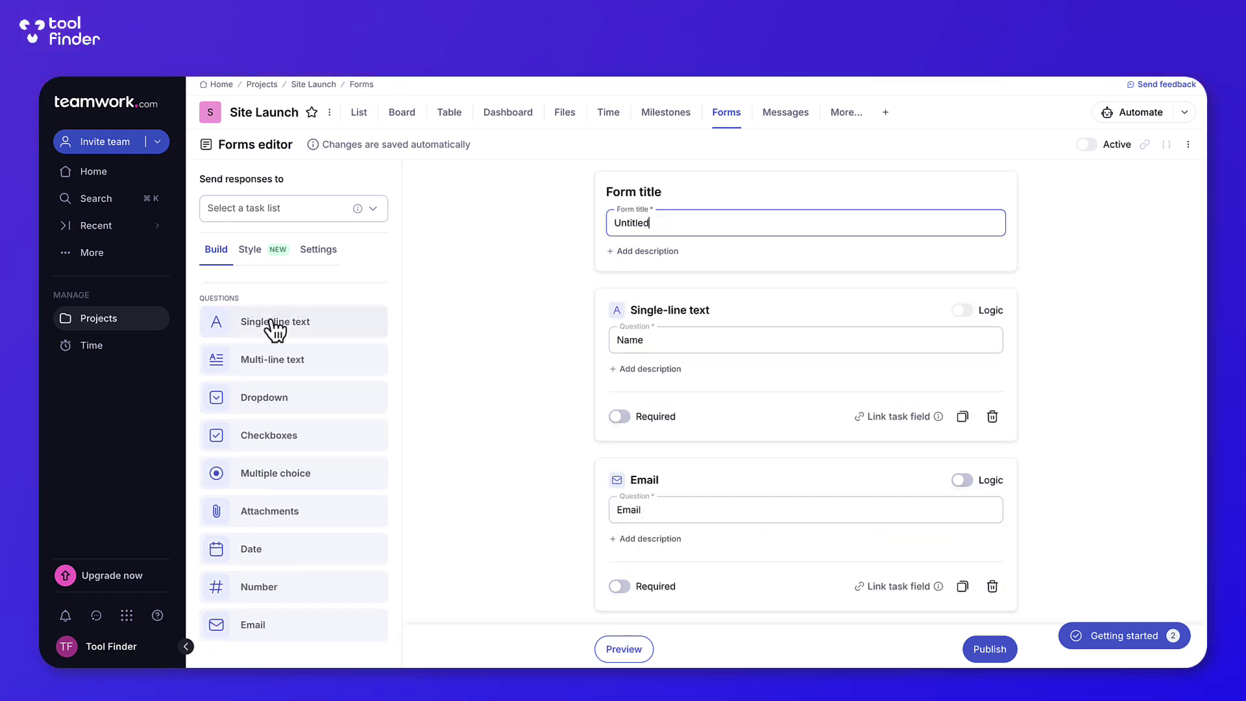
click(250, 249)
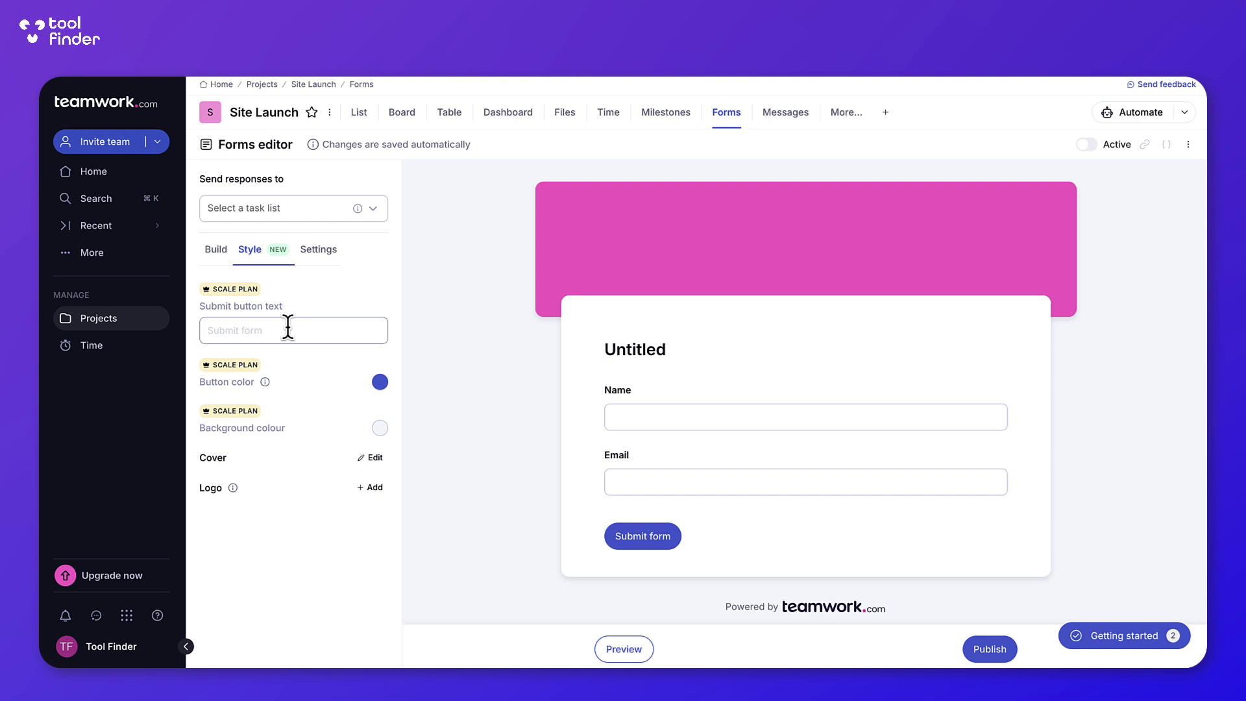
click(216, 249)
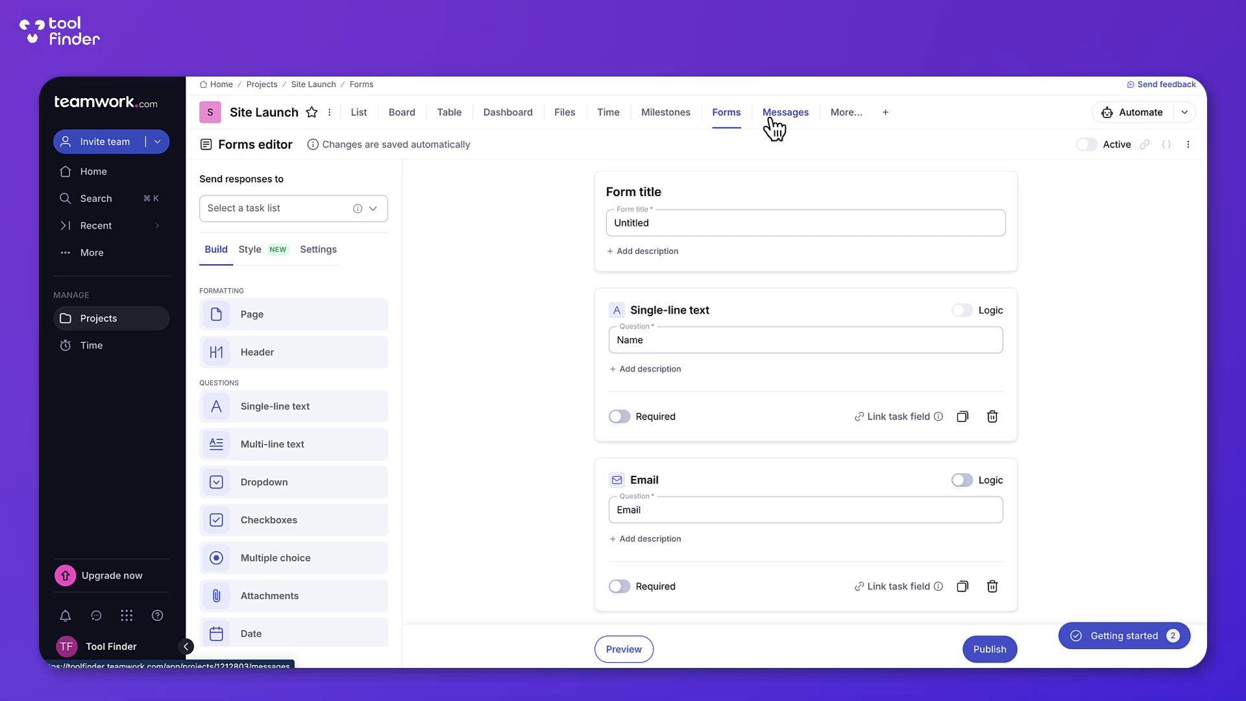
View the empty Messages page, skip the chat onboarding tour, and open the account options.
click(774, 114)
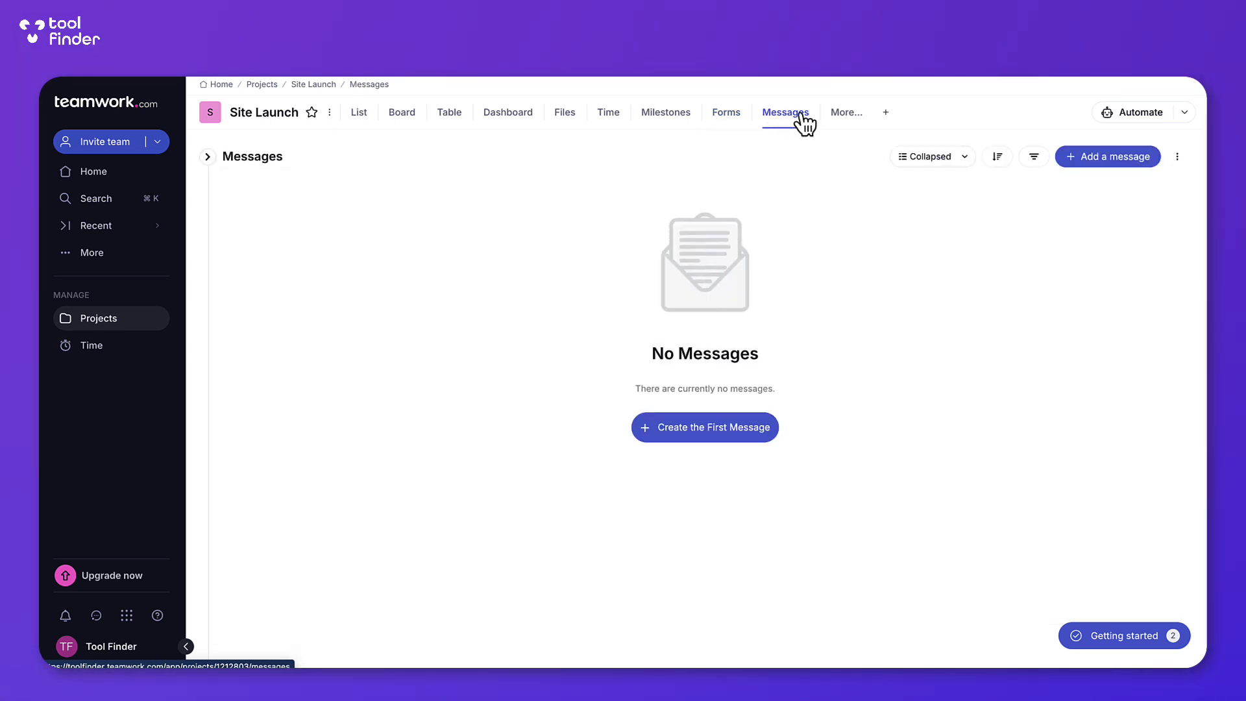
click(96, 616)
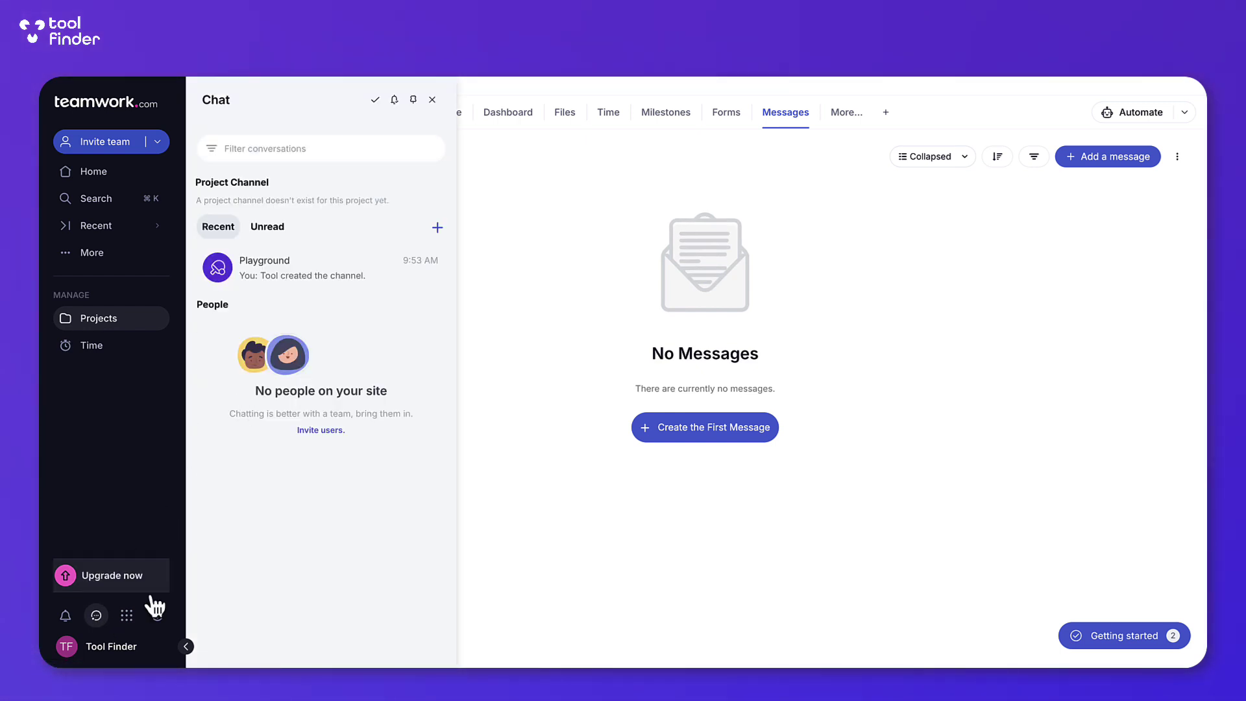
click(127, 615)
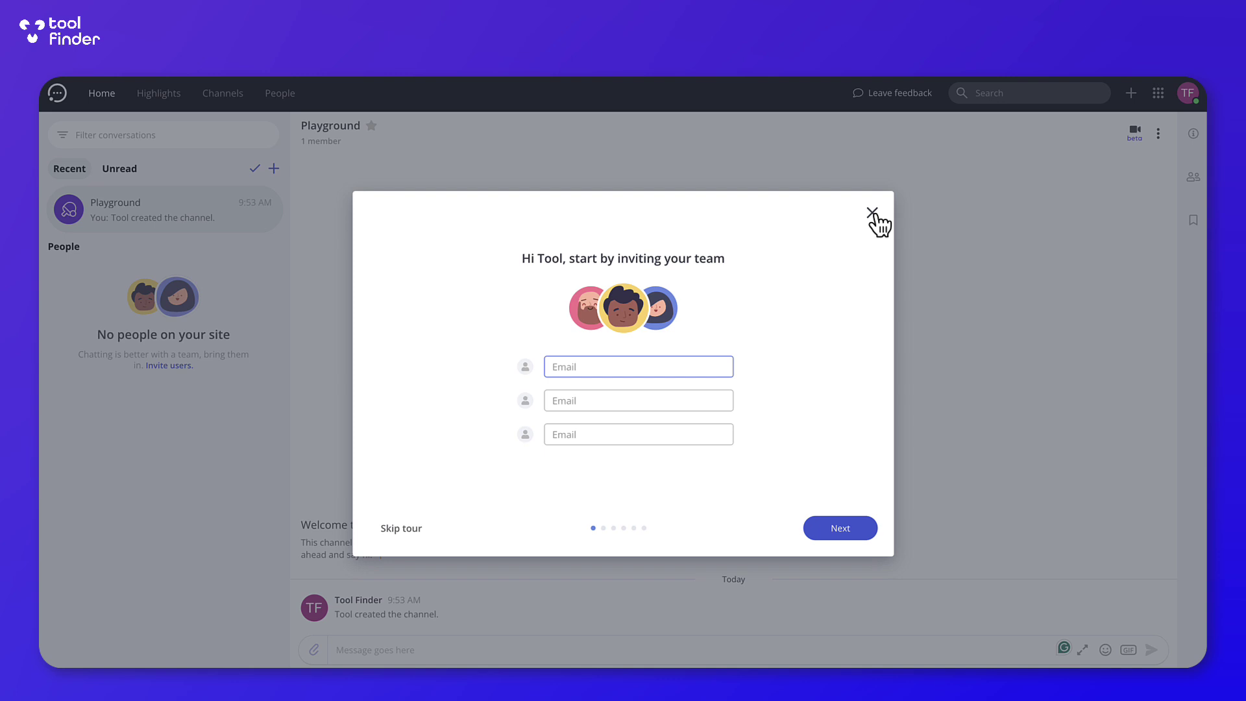
click(874, 216)
click(733, 422)
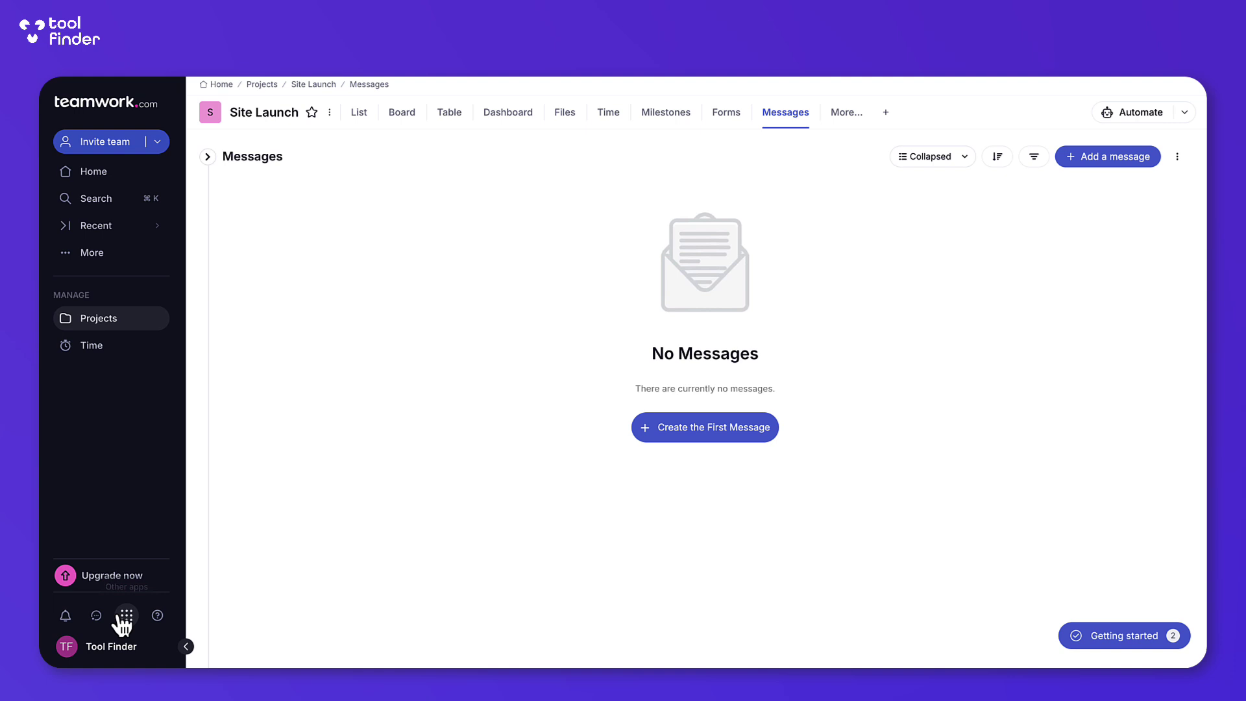
click(137, 649)
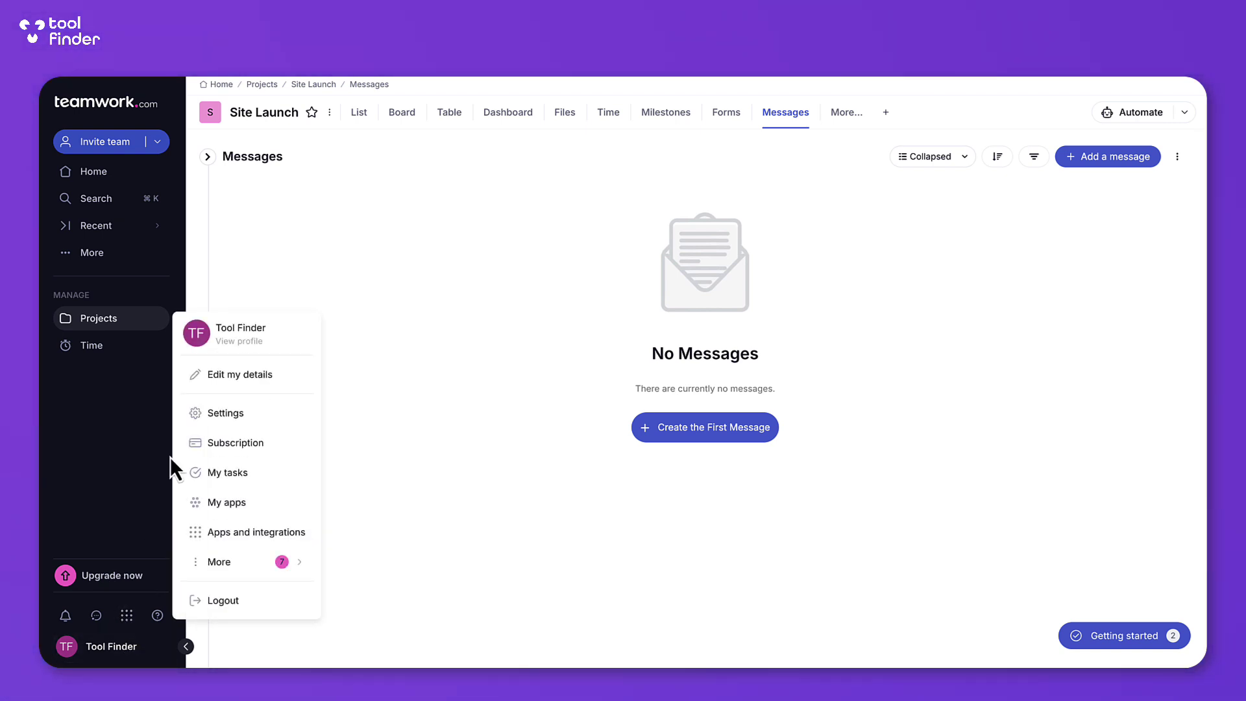
Review the Settings Integrations list, then open the chat's Add a conversation dialog.
click(239, 416)
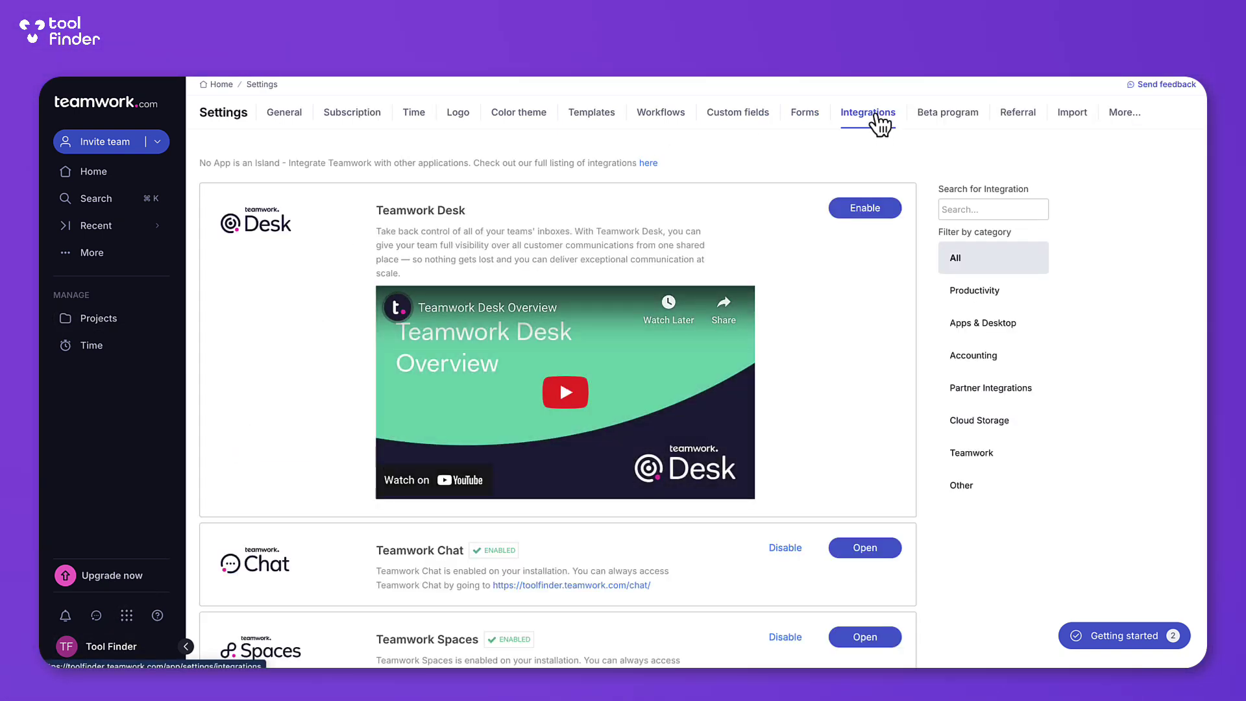
scroll(763, 286, down, 2)
scroll(762, 285, down, 2)
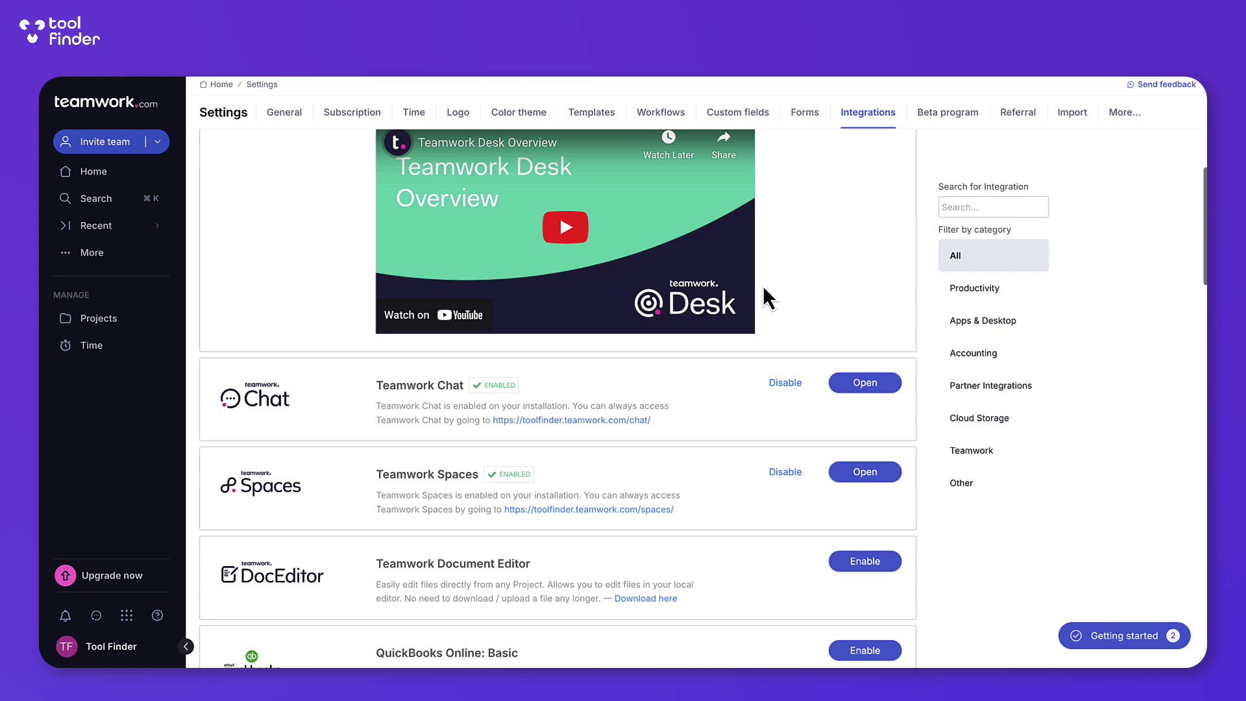
scroll(762, 285, up, 4)
scroll(695, 352, down, 2)
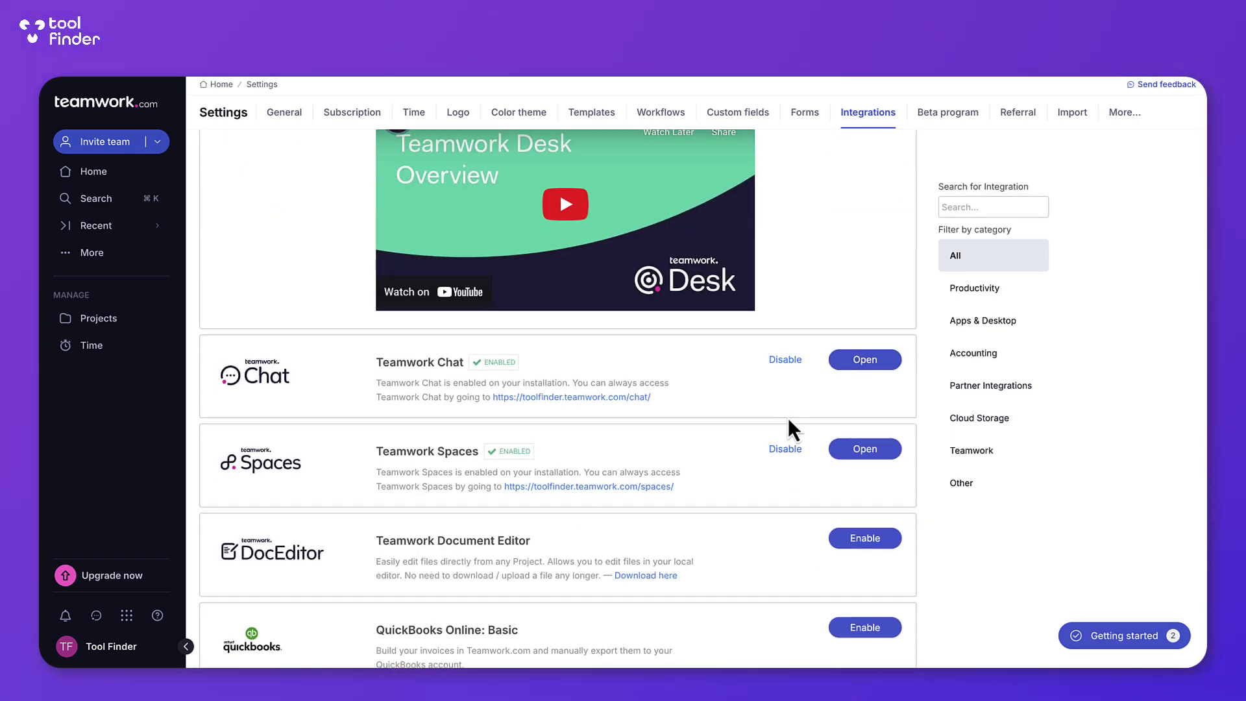
scroll(794, 452, down, 2)
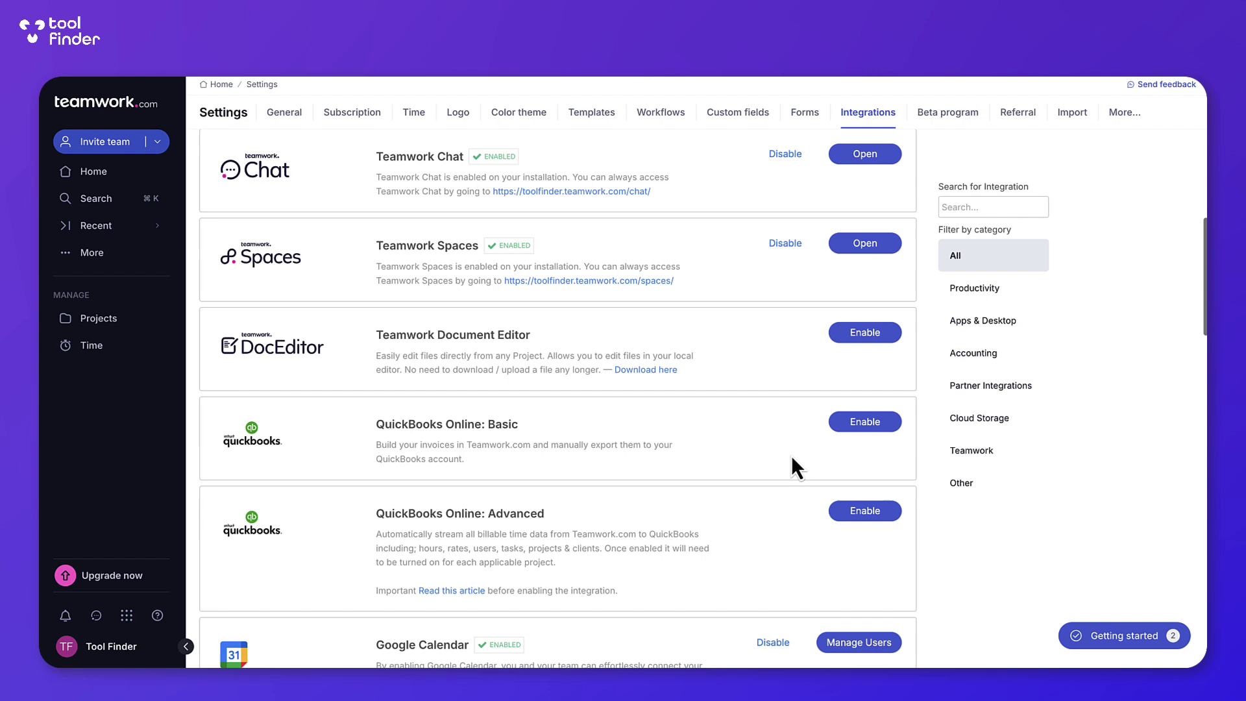
scroll(766, 472, up, 5)
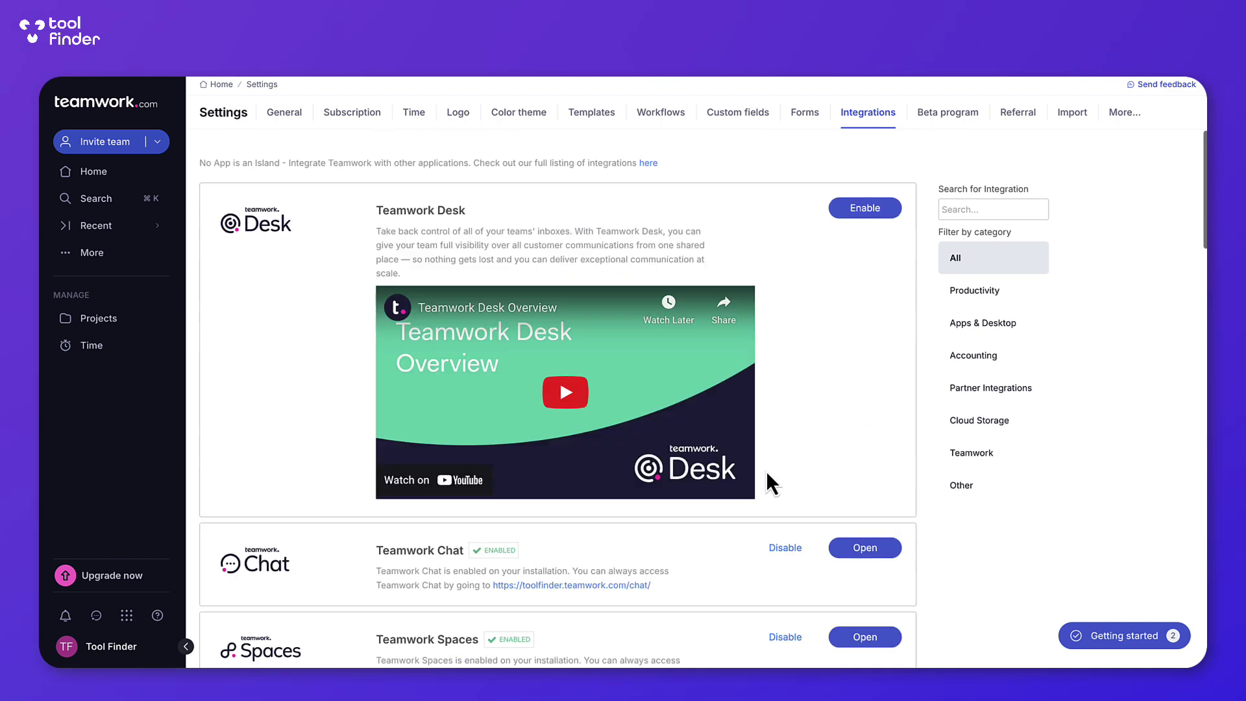
scroll(766, 472, down, 3)
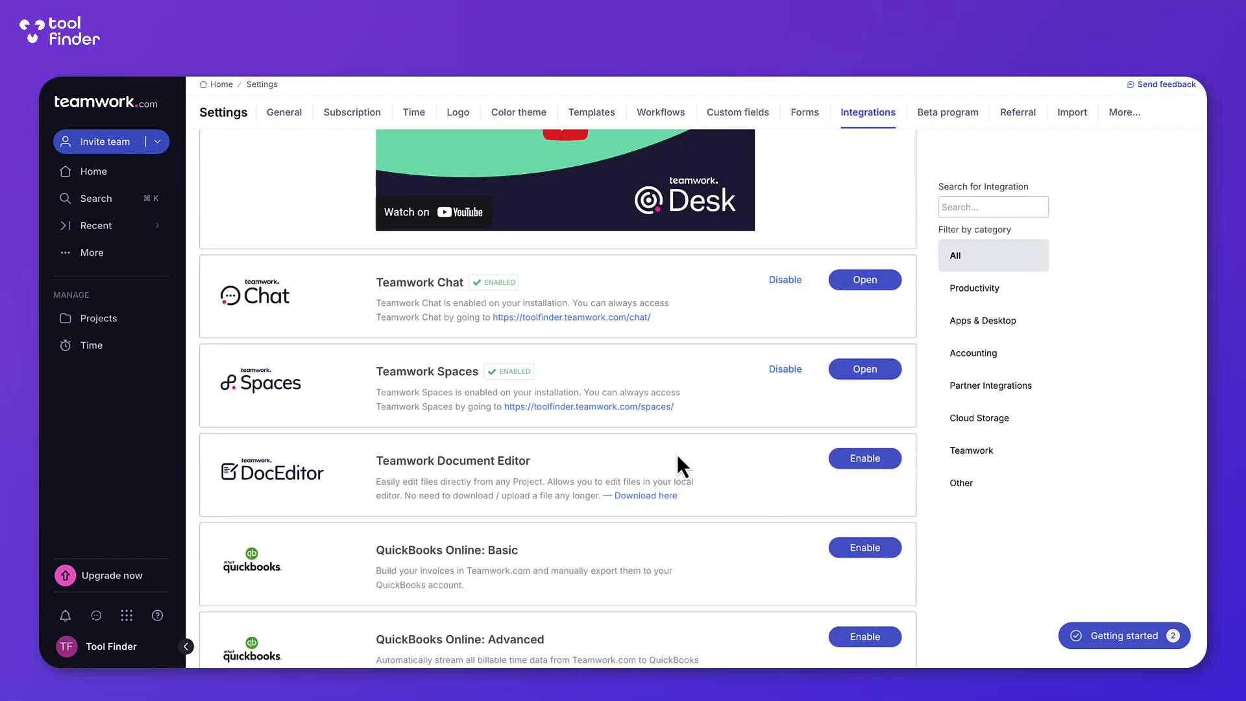
scroll(677, 455, up, 3)
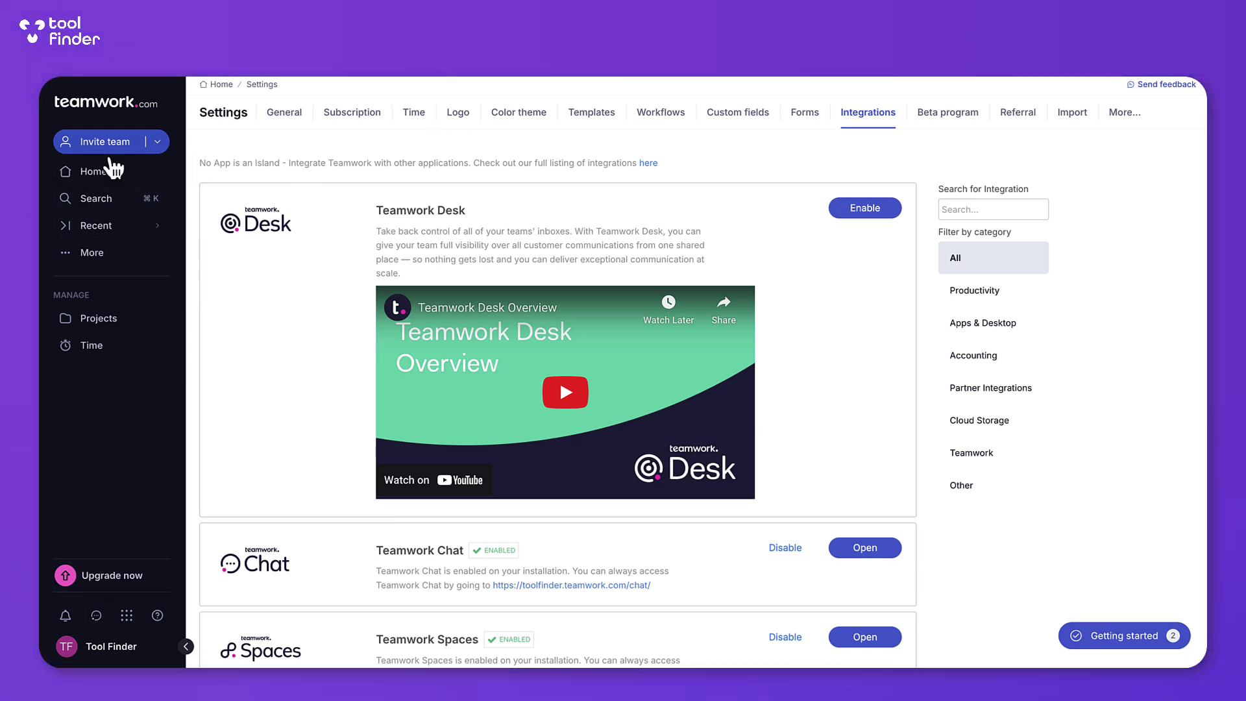
click(96, 616)
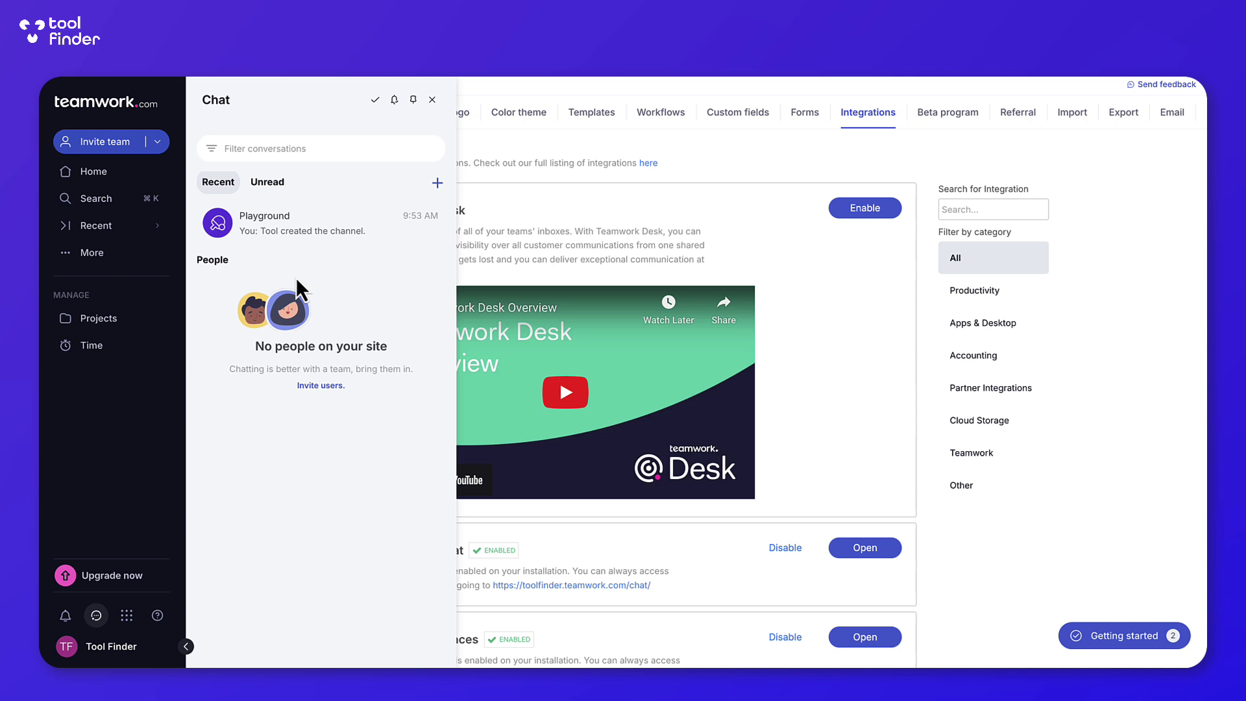
click(438, 183)
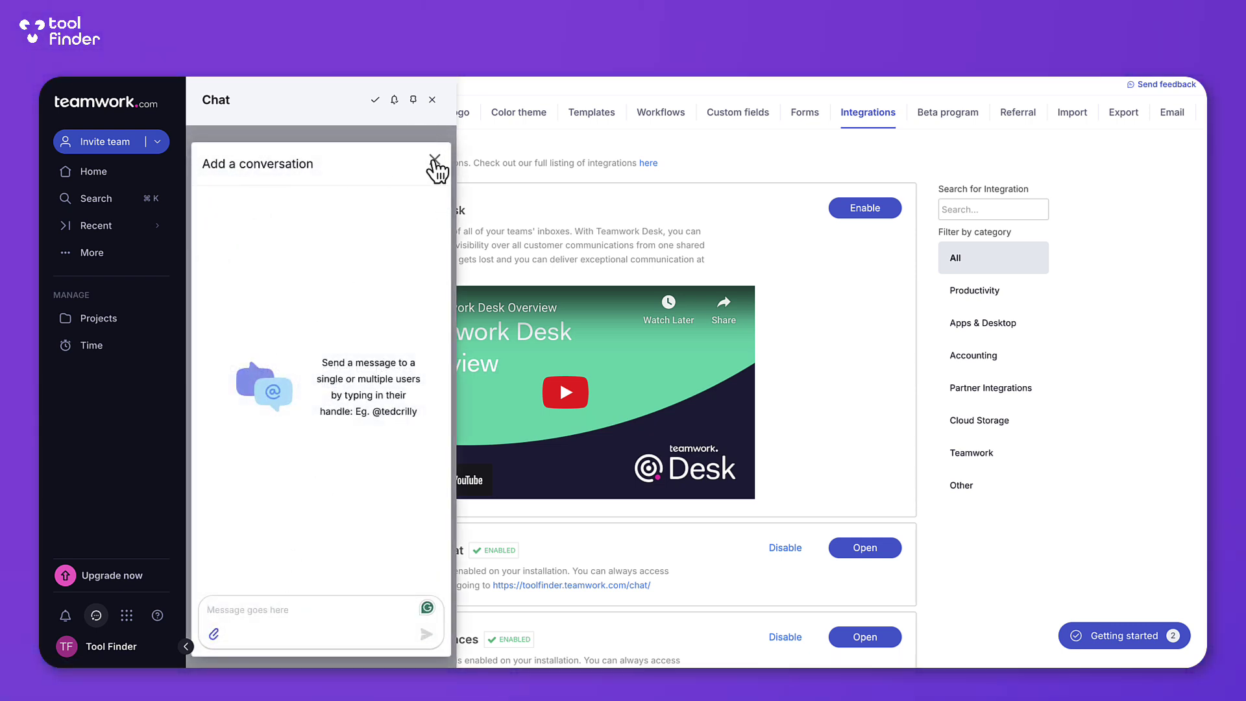
Close the chat, reopen Site Launch from Recent, and reach its Finance Budgets page.
click(435, 167)
click(161, 181)
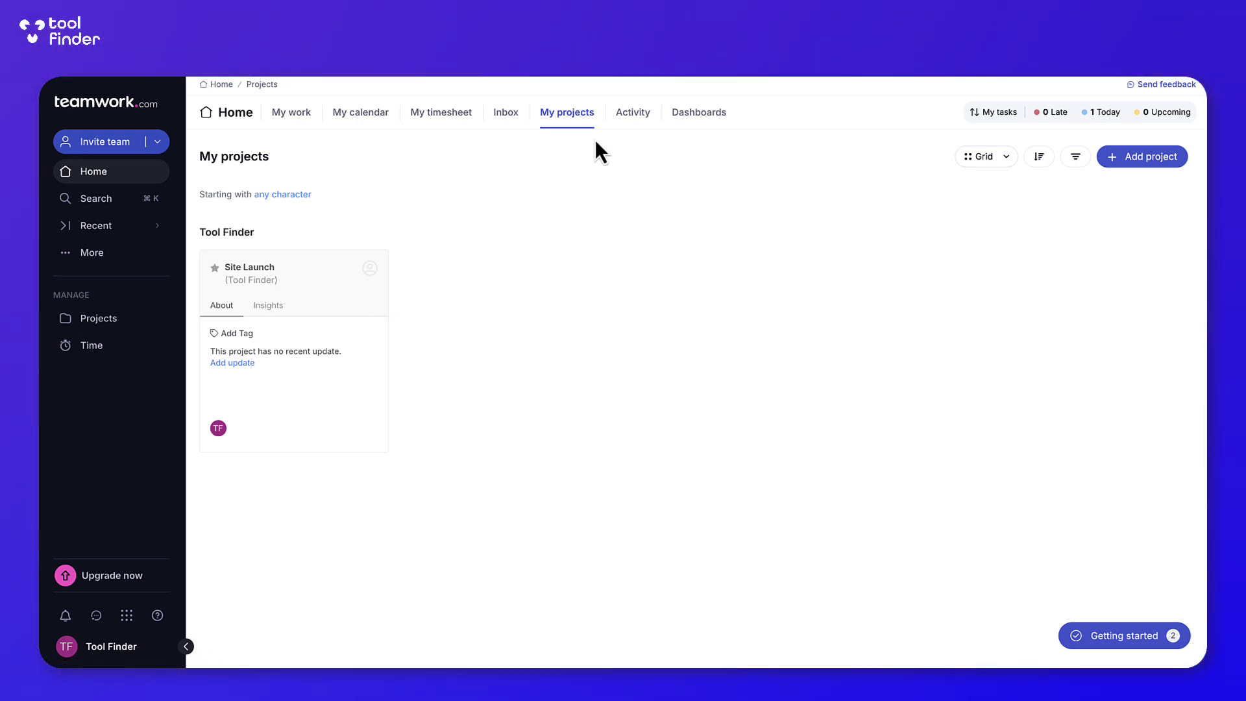
click(98, 224)
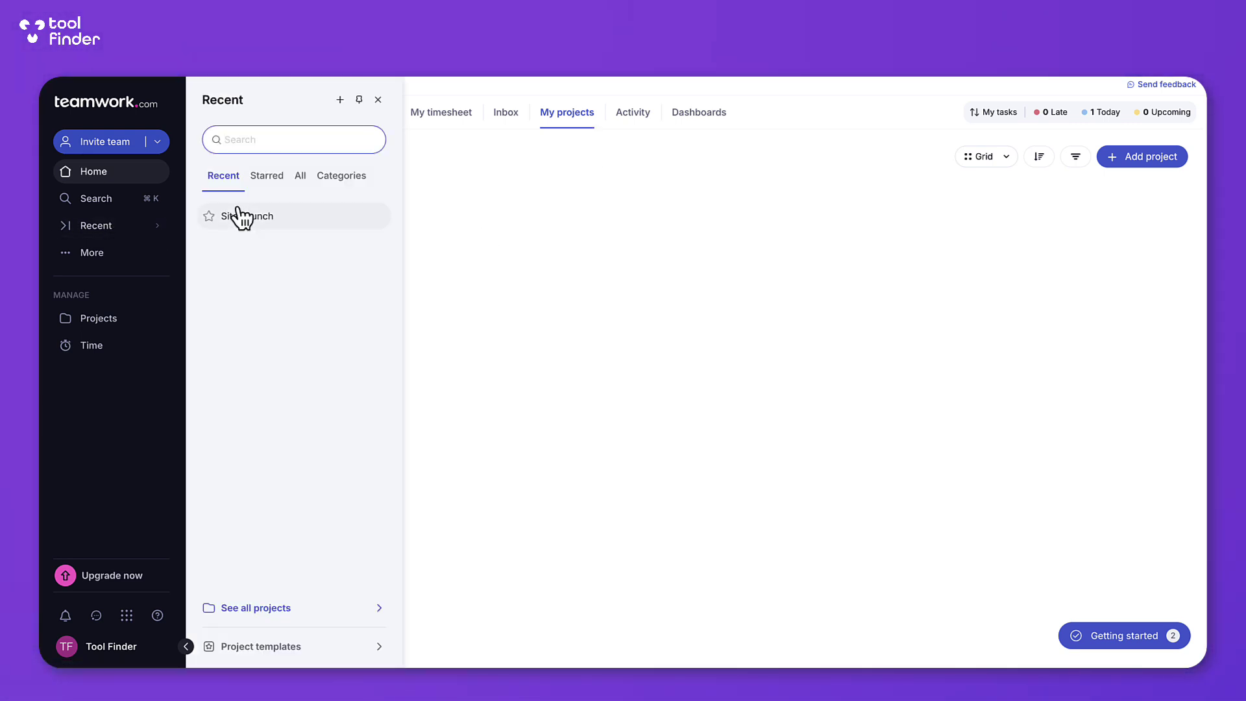
click(242, 217)
click(849, 120)
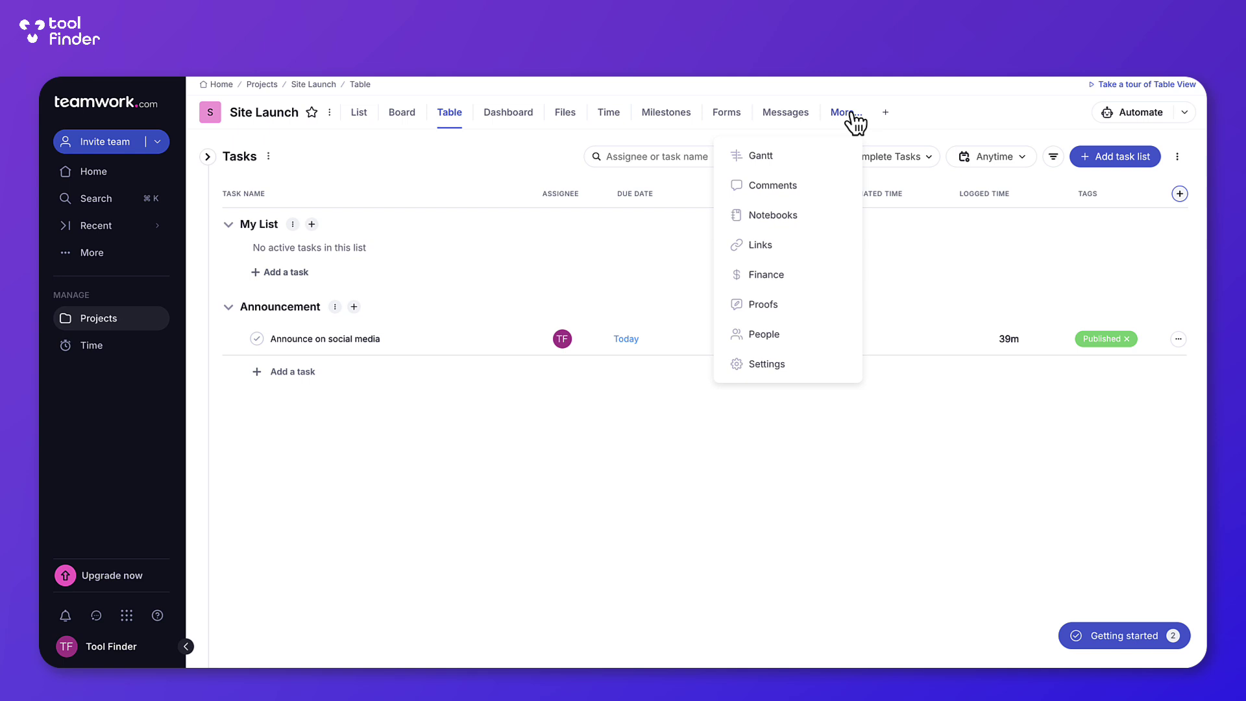
click(788, 115)
click(847, 115)
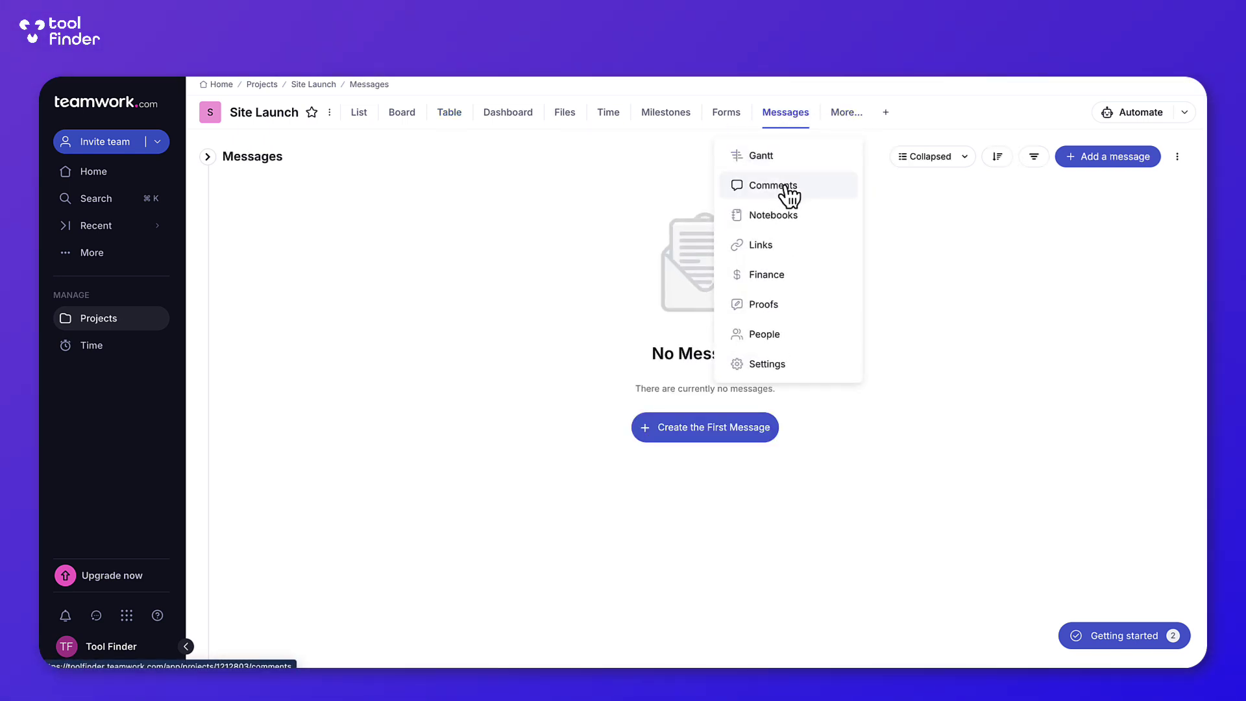
click(784, 278)
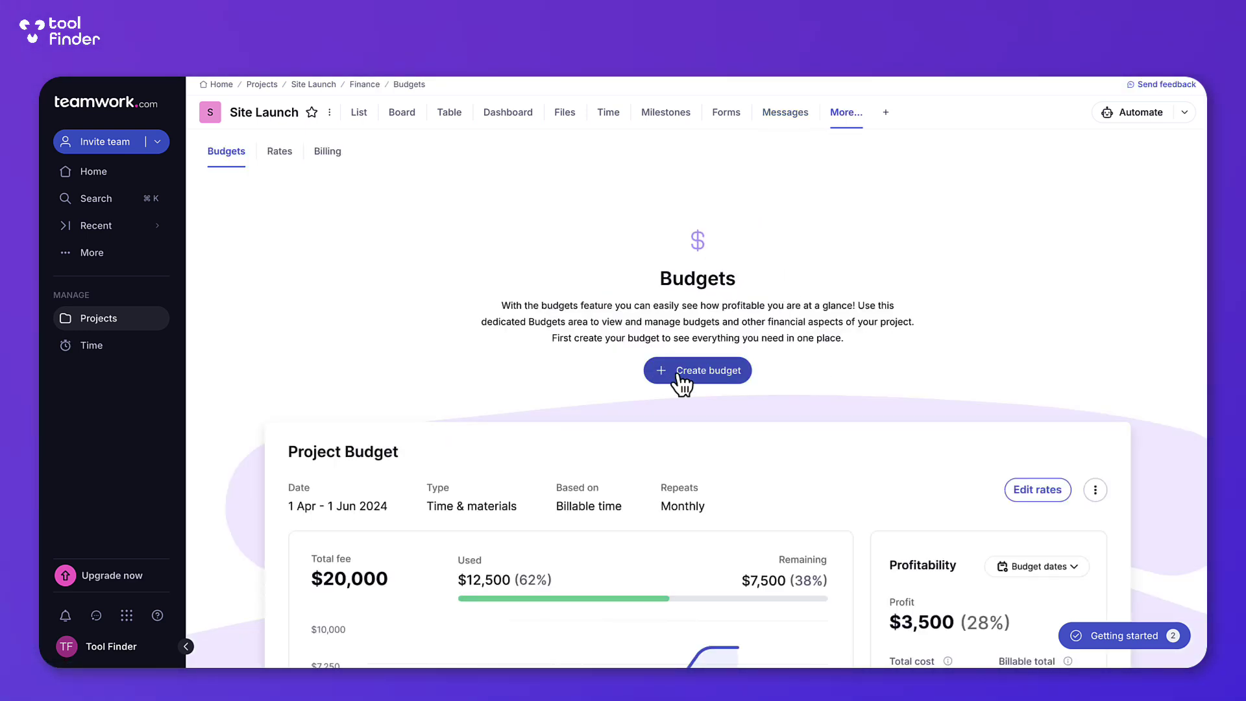
Create a Fixed fee budget of $2,000 with a 14 Oct 2024 start date.
click(682, 372)
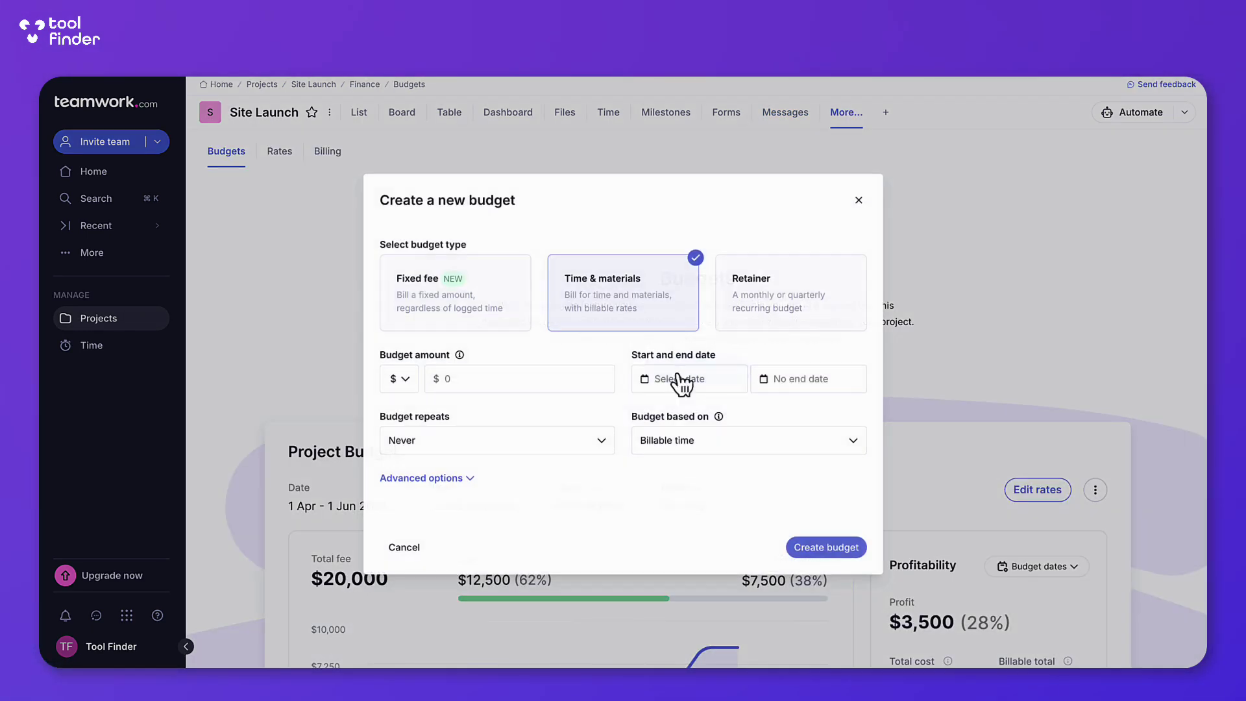
click(490, 306)
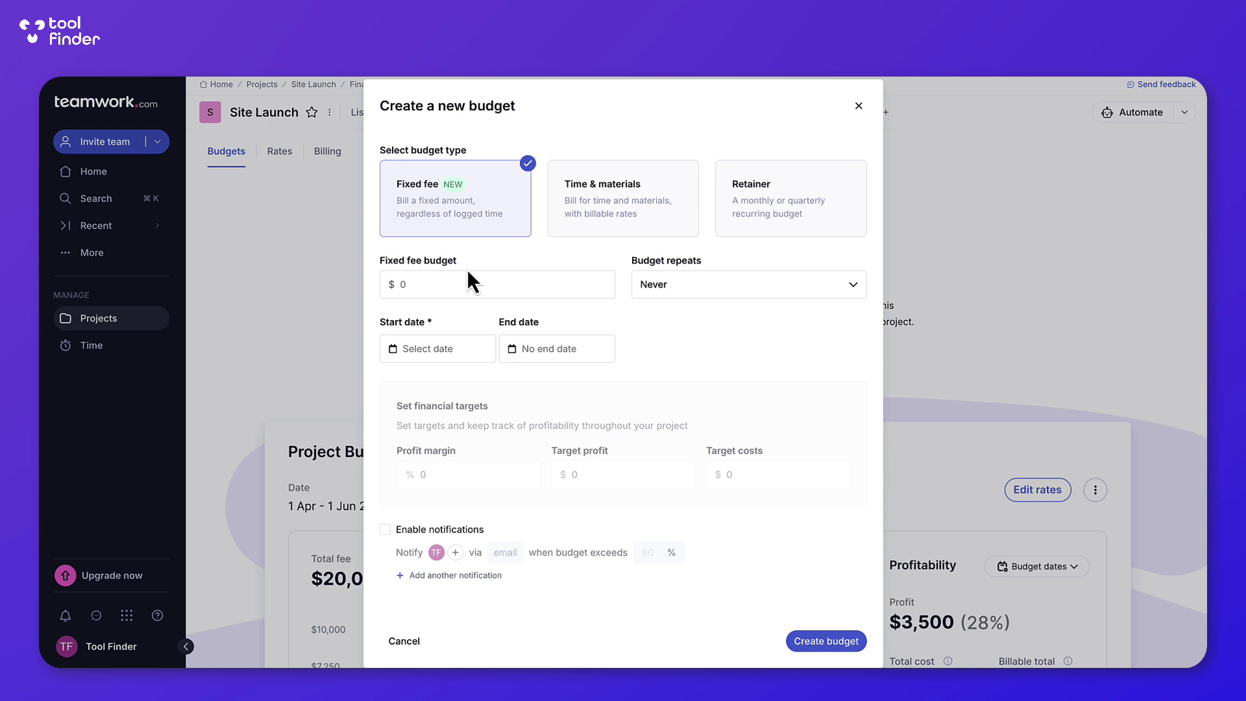
click(457, 284)
text(20)
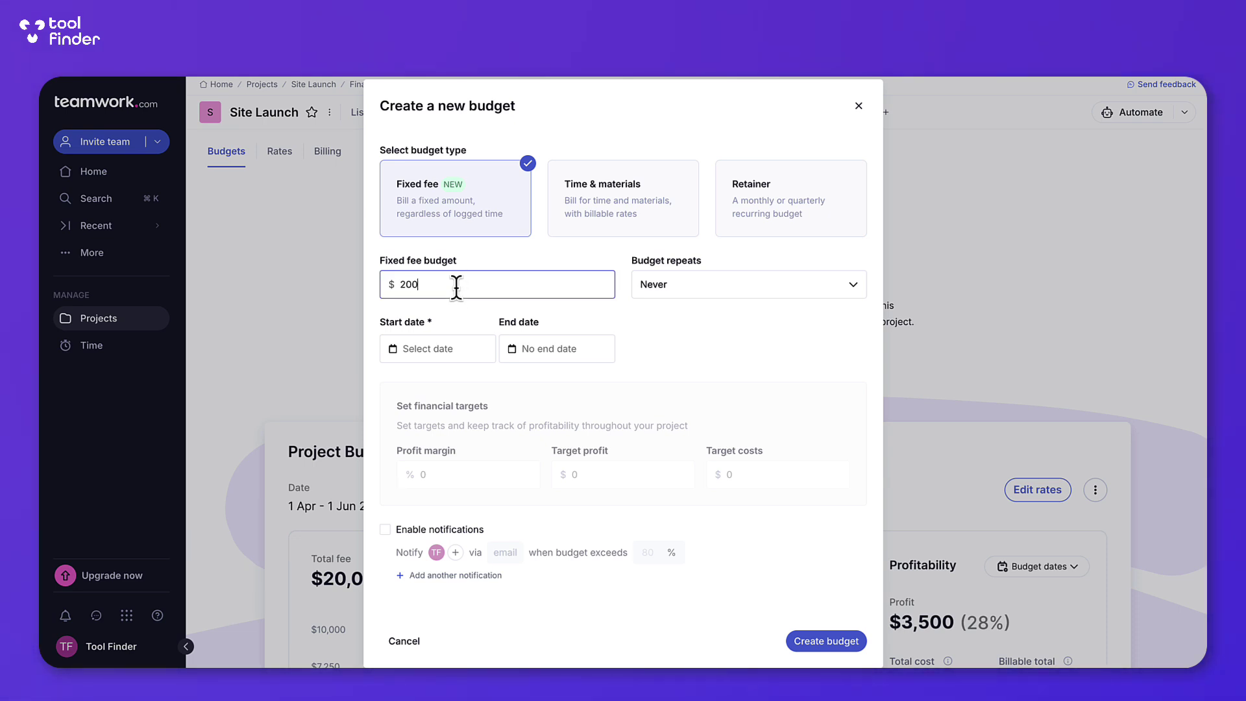
text(0)
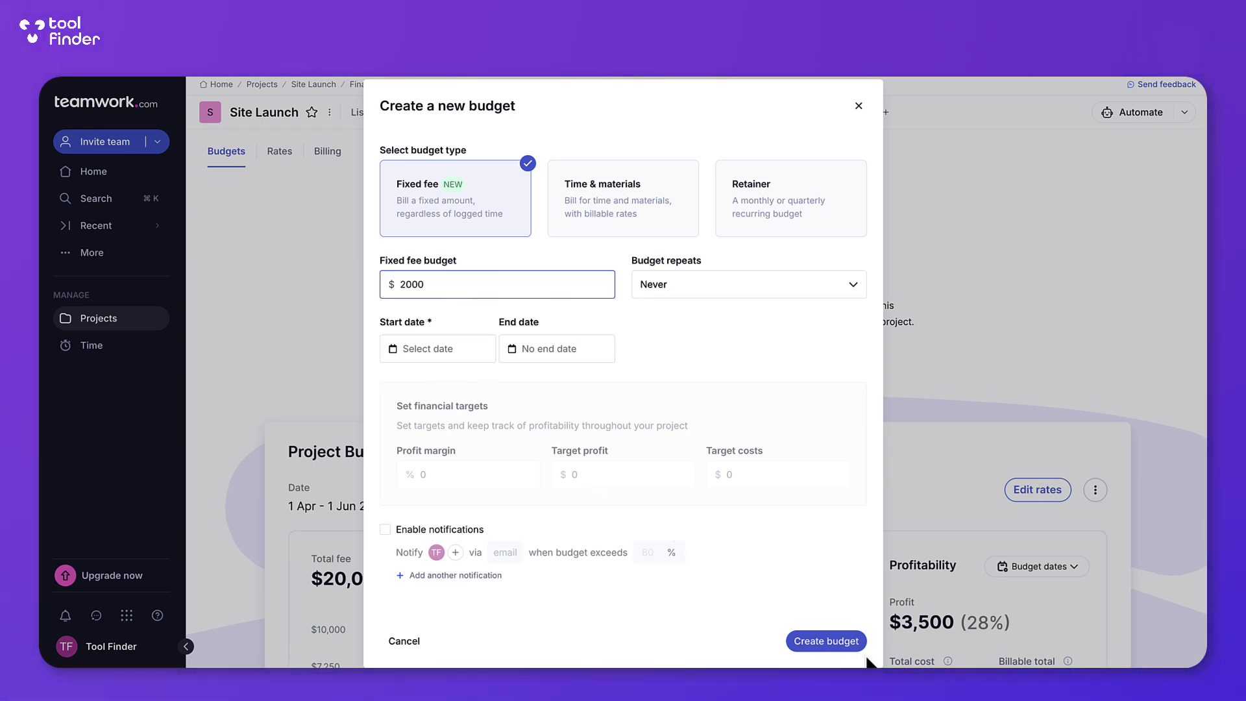
click(438, 353)
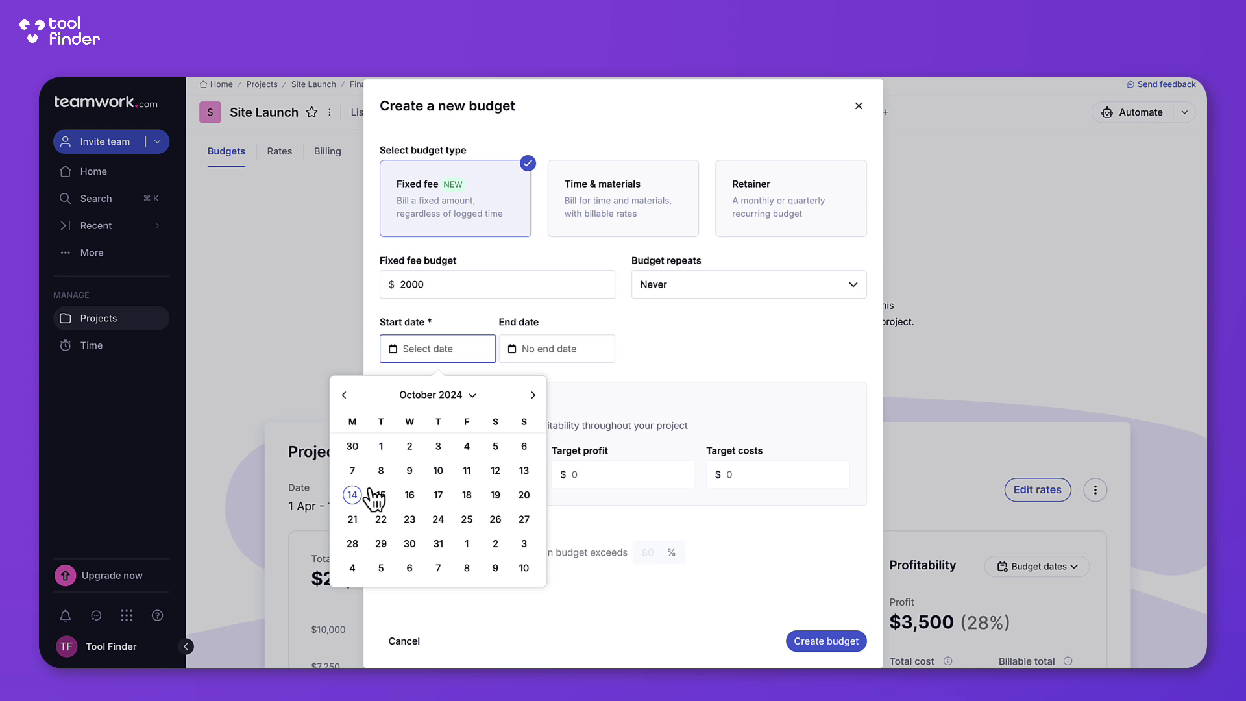
click(369, 497)
click(824, 641)
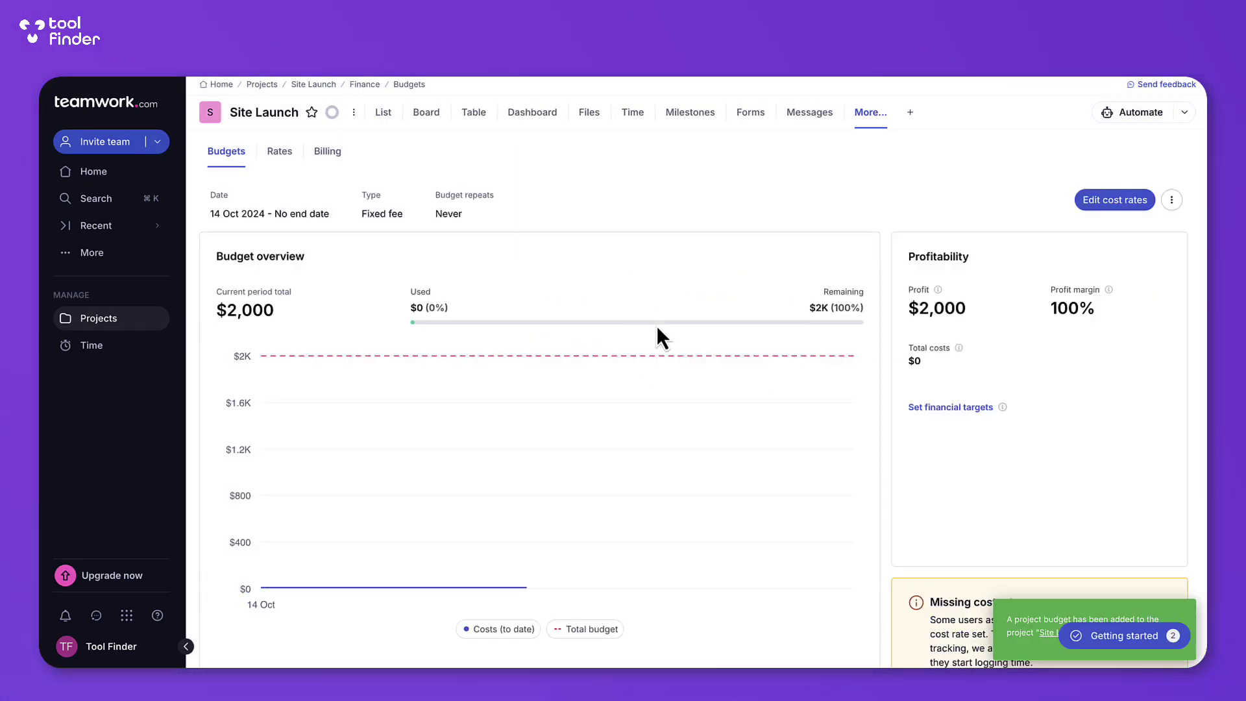
scroll(695, 377, down, 2)
scroll(694, 377, down, 5)
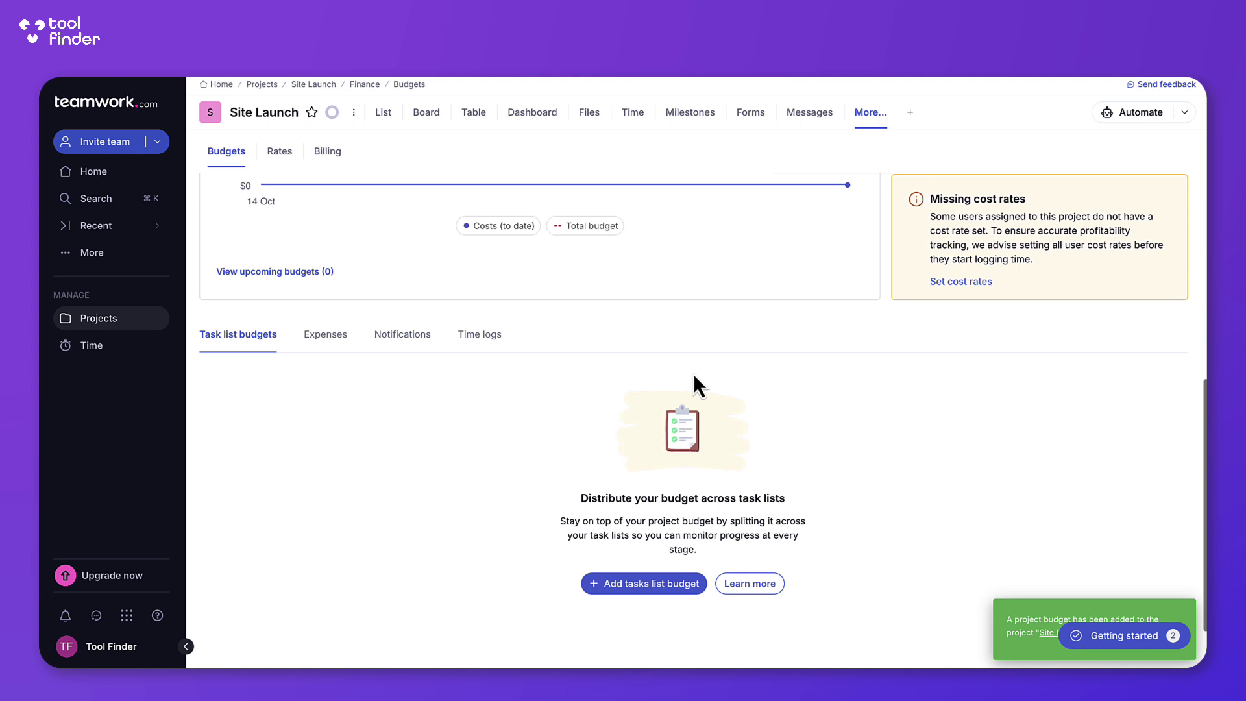
scroll(695, 376, up, 3)
scroll(694, 375, up, 3)
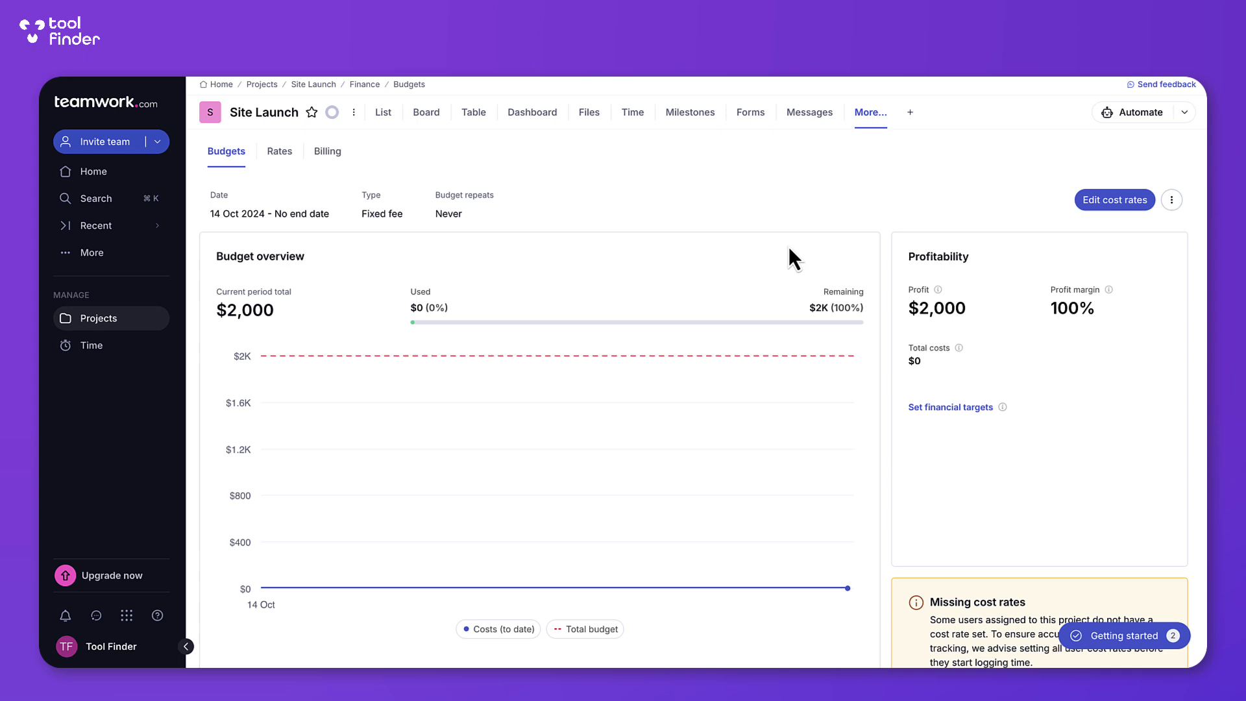
scroll(781, 357, down, 2)
scroll(781, 357, down, 1)
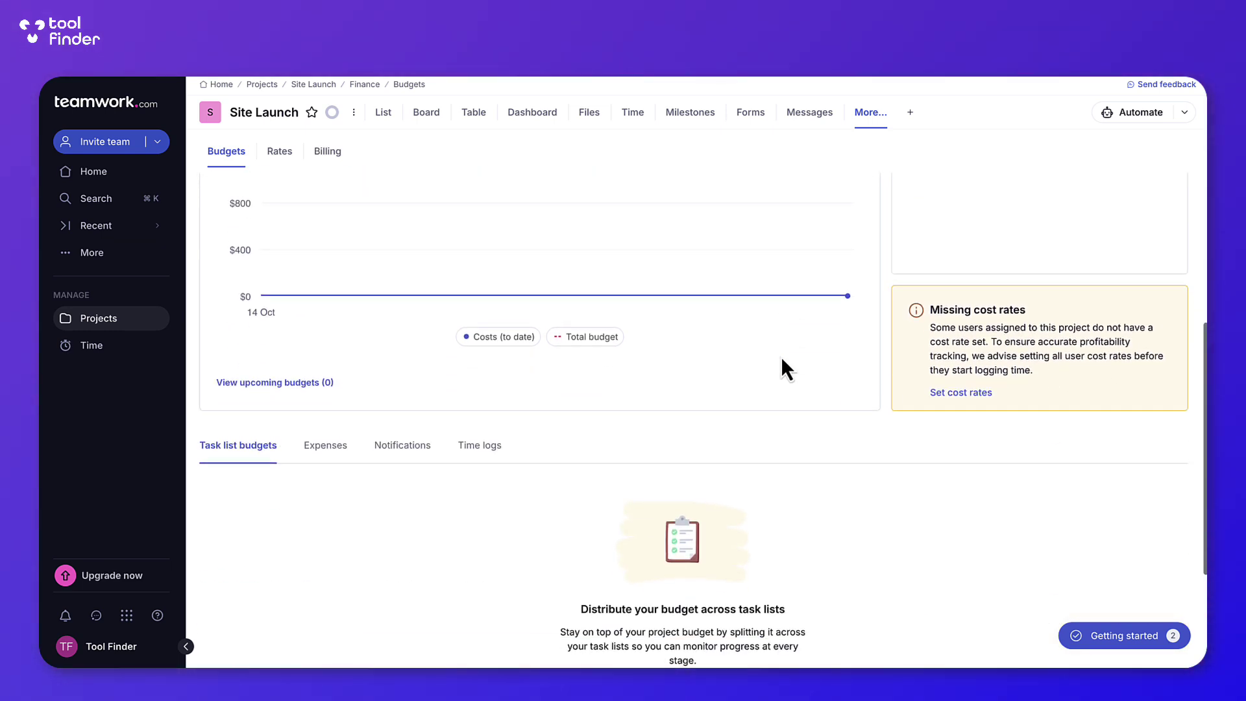
scroll(781, 356, up, 3)
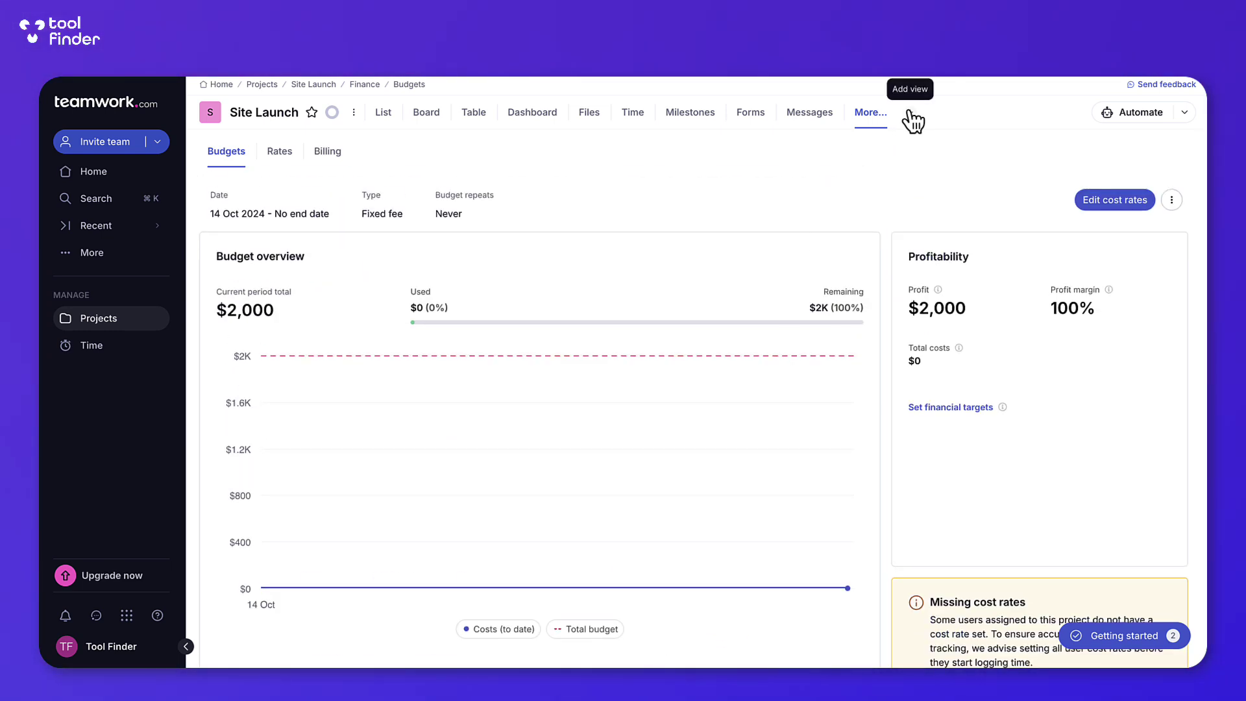
click(1172, 201)
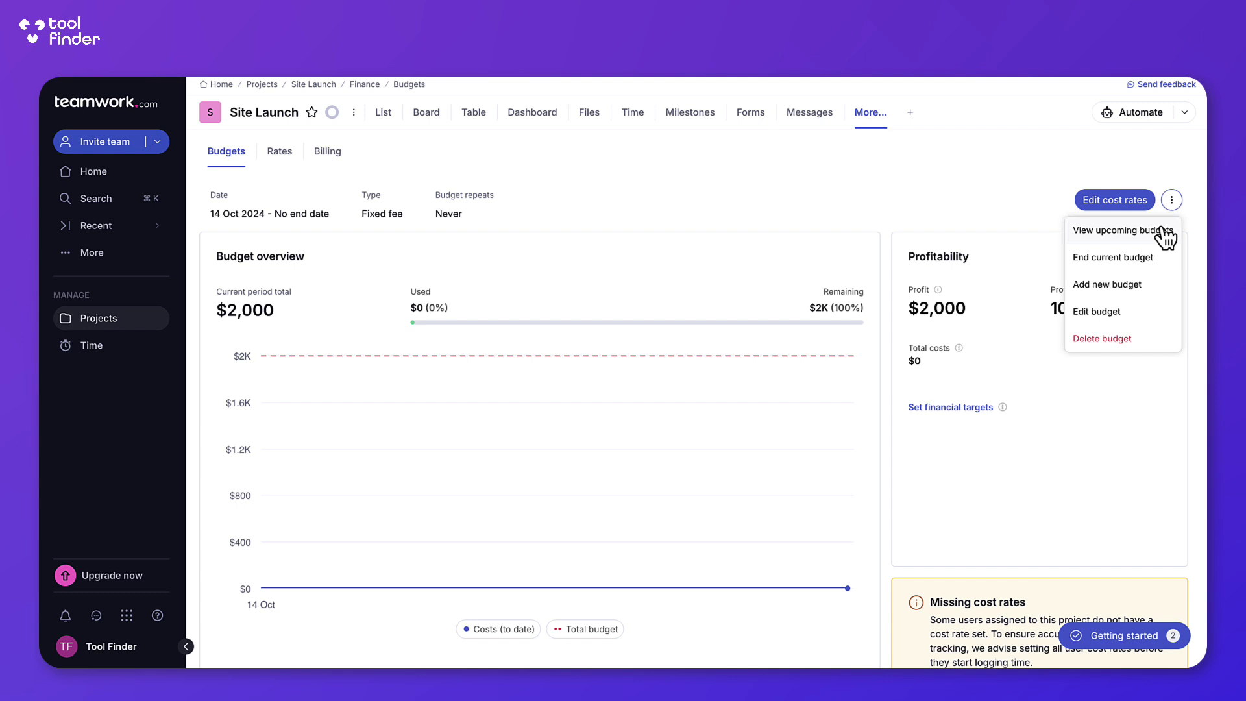
click(922, 151)
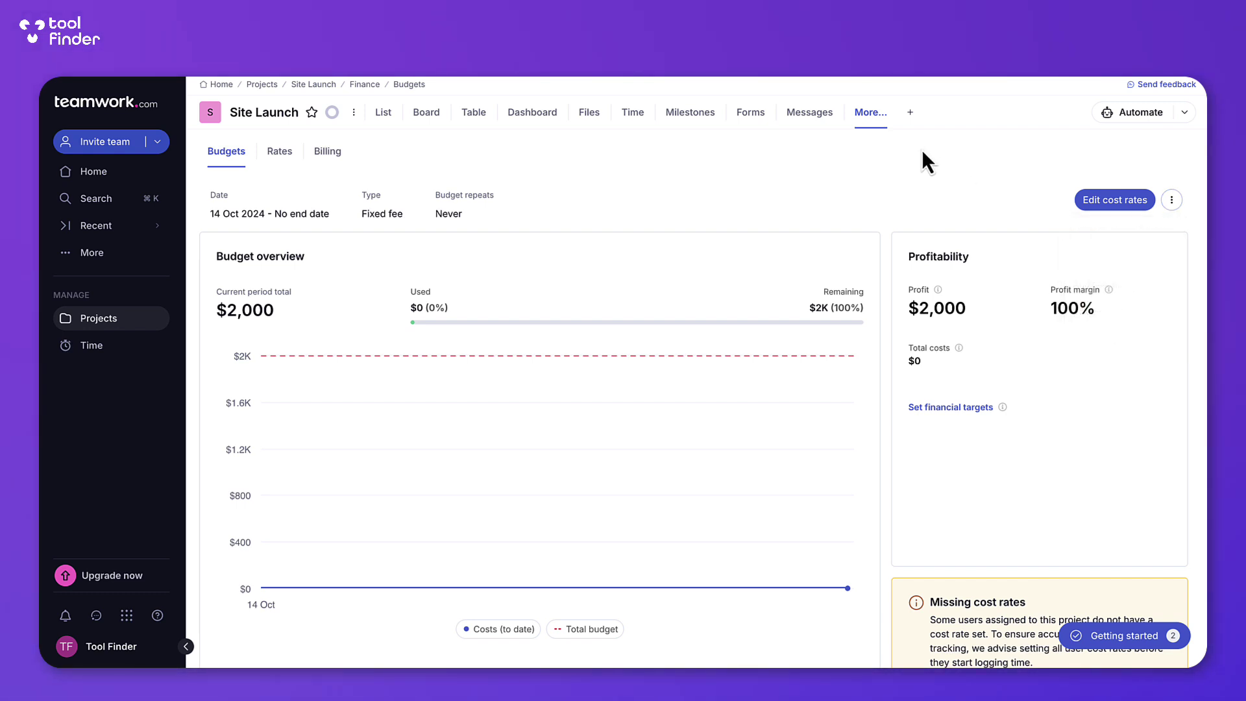
click(911, 113)
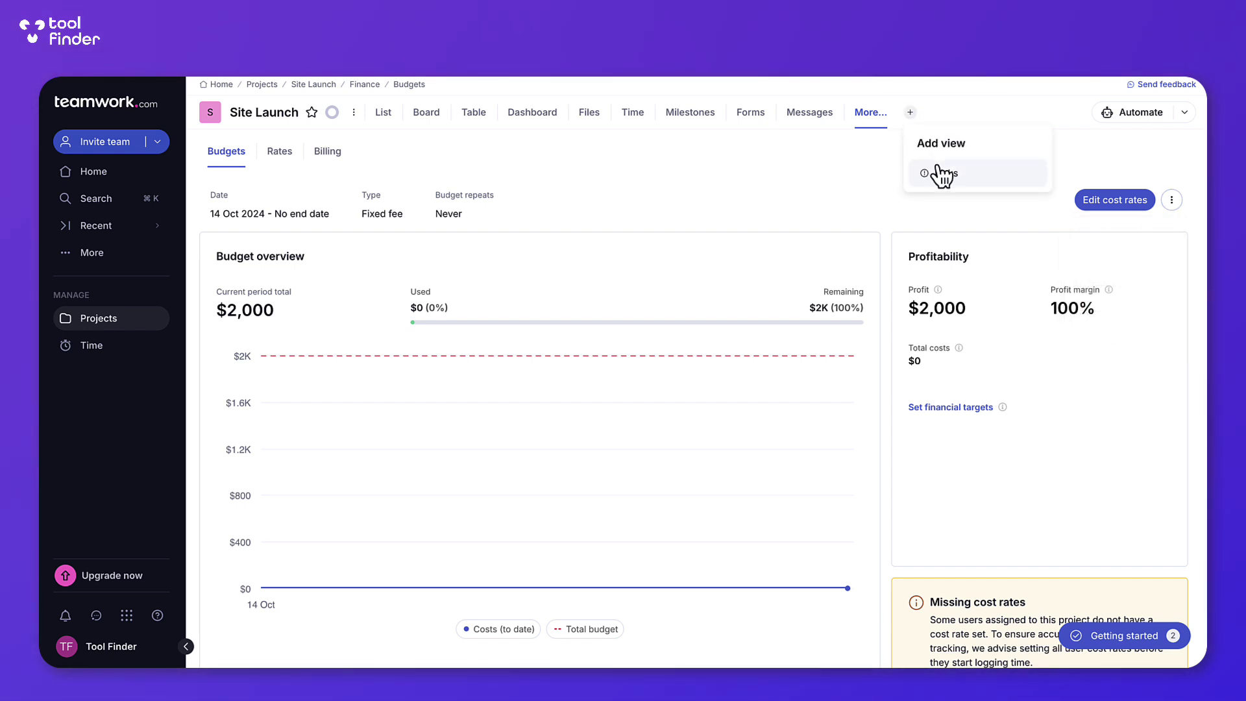
click(873, 113)
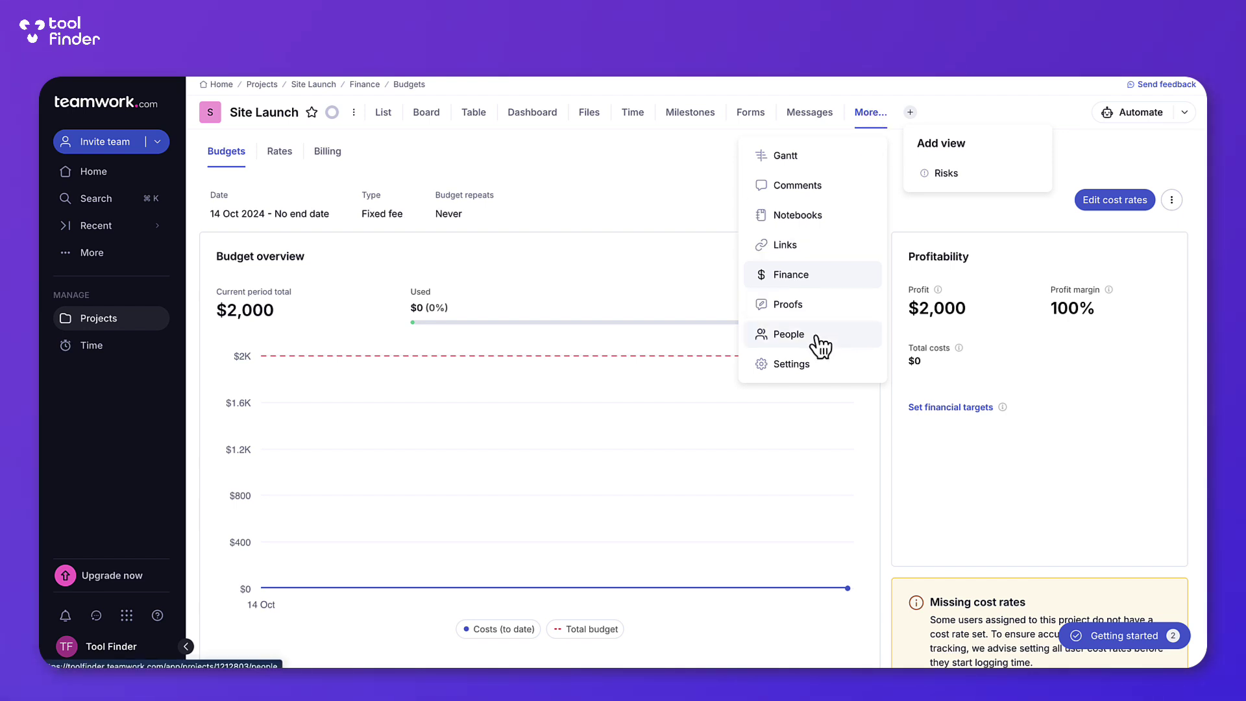
Switch off Messages and Comments in project settings, then view the Gantt chart and extra views.
click(796, 361)
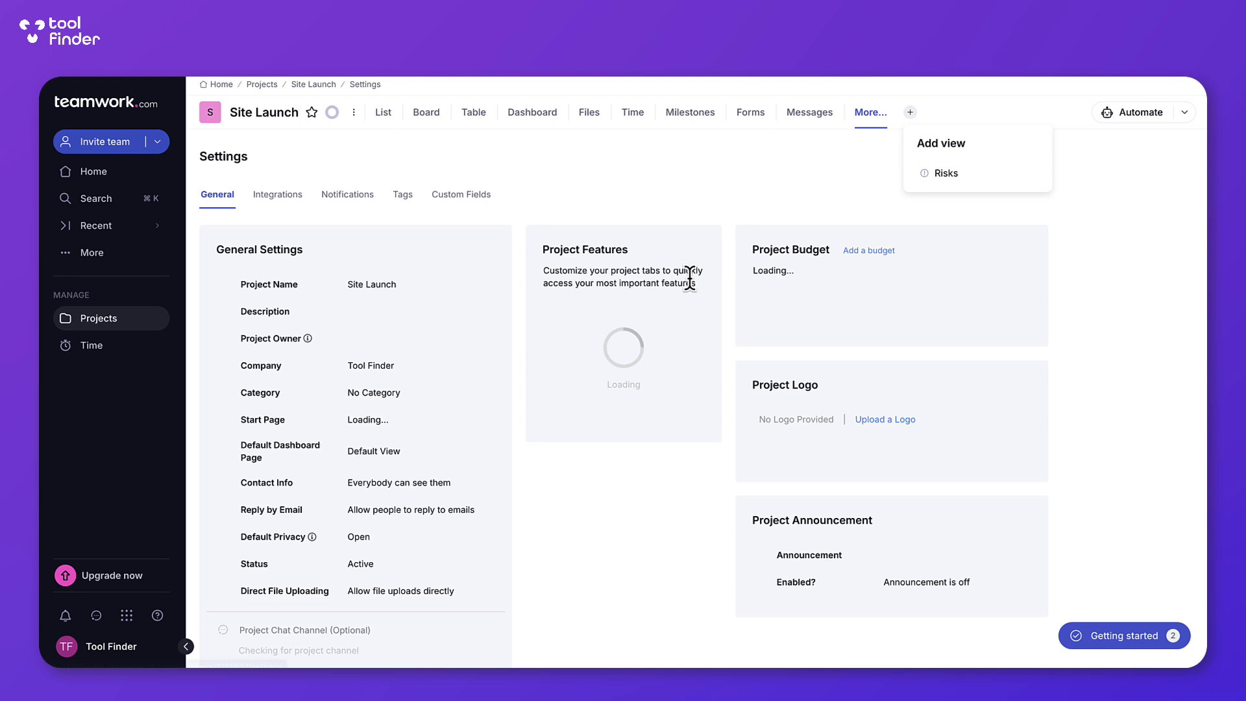
scroll(650, 408, down, 3)
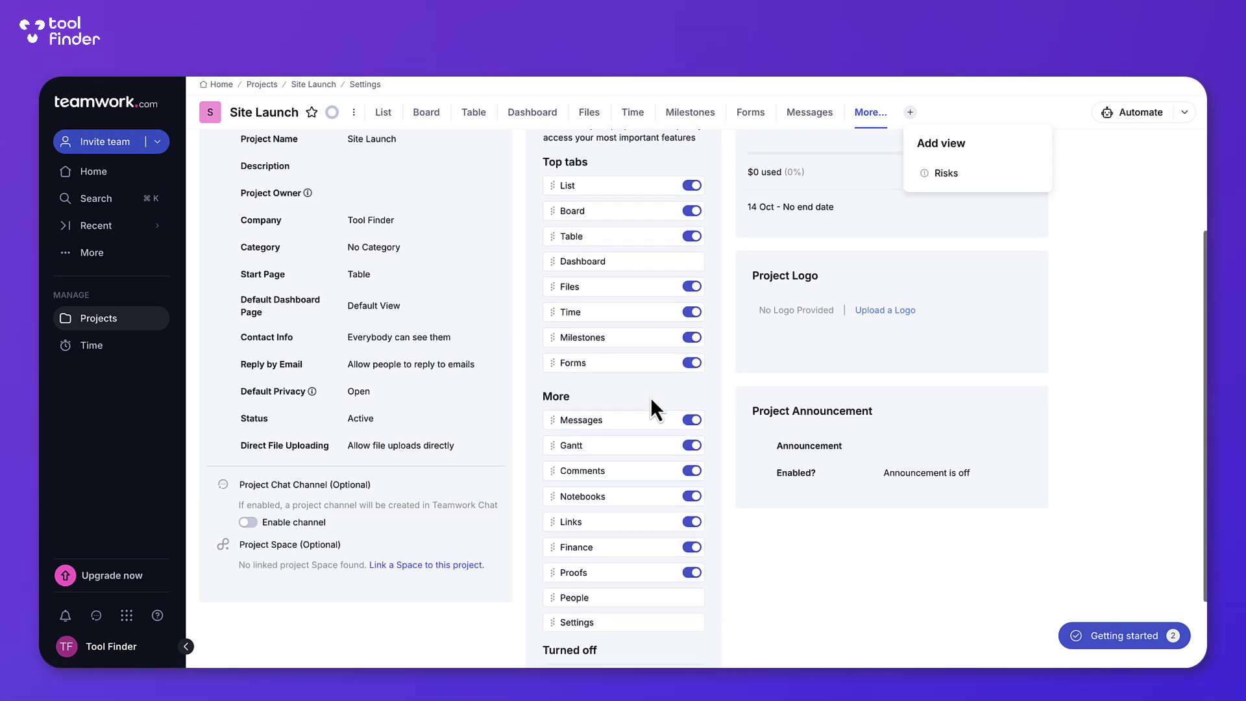
scroll(651, 398, down, 2)
scroll(652, 404, up, 5)
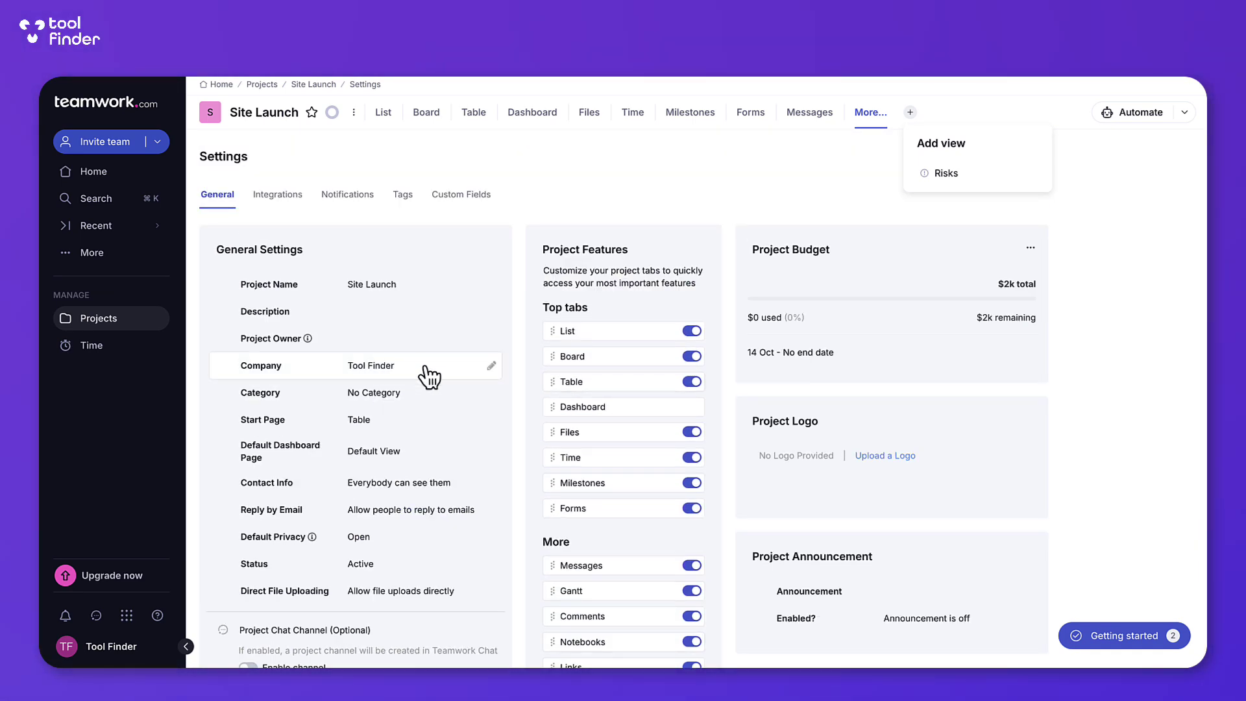
scroll(669, 337, down, 1)
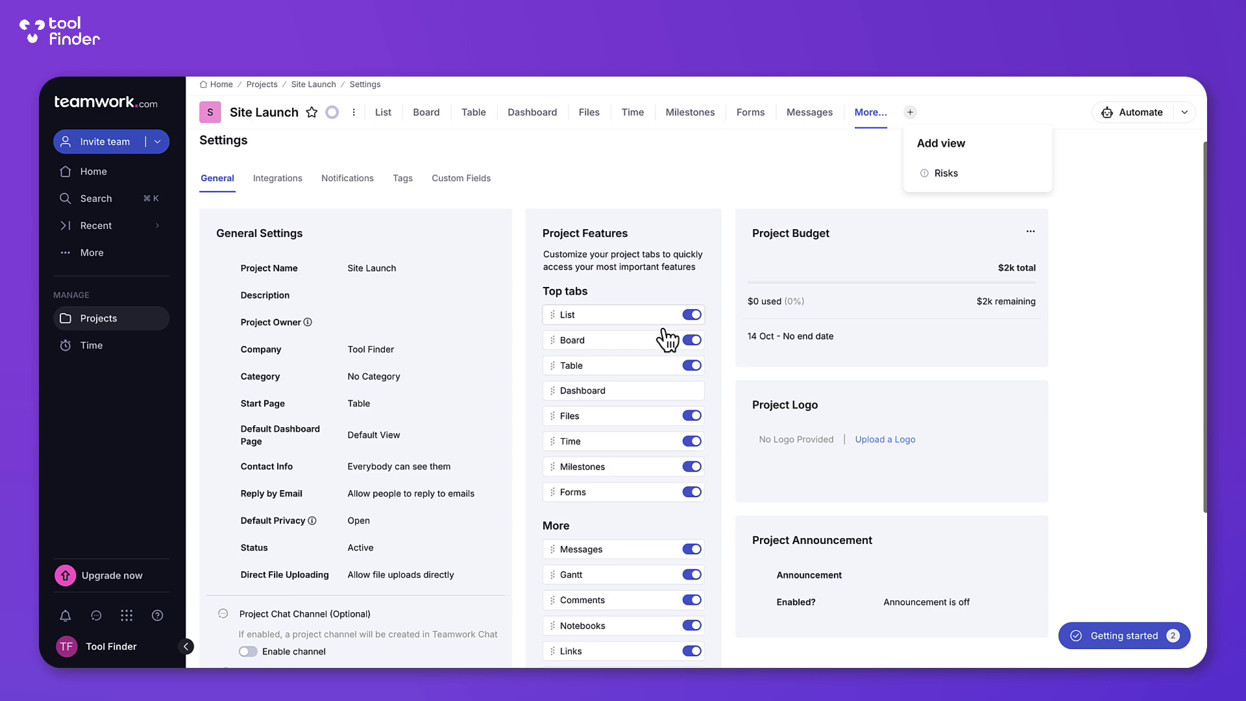
scroll(669, 337, down, 1)
scroll(668, 339, down, 1)
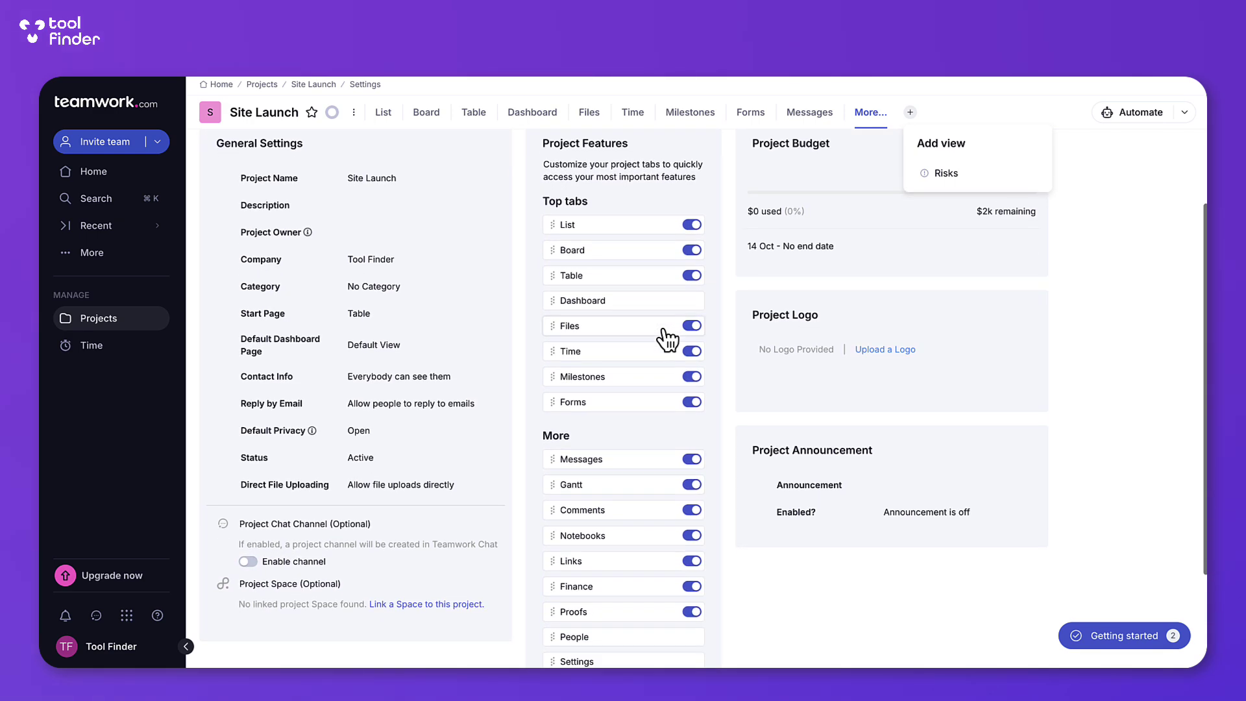
scroll(668, 338, down, 3)
click(693, 322)
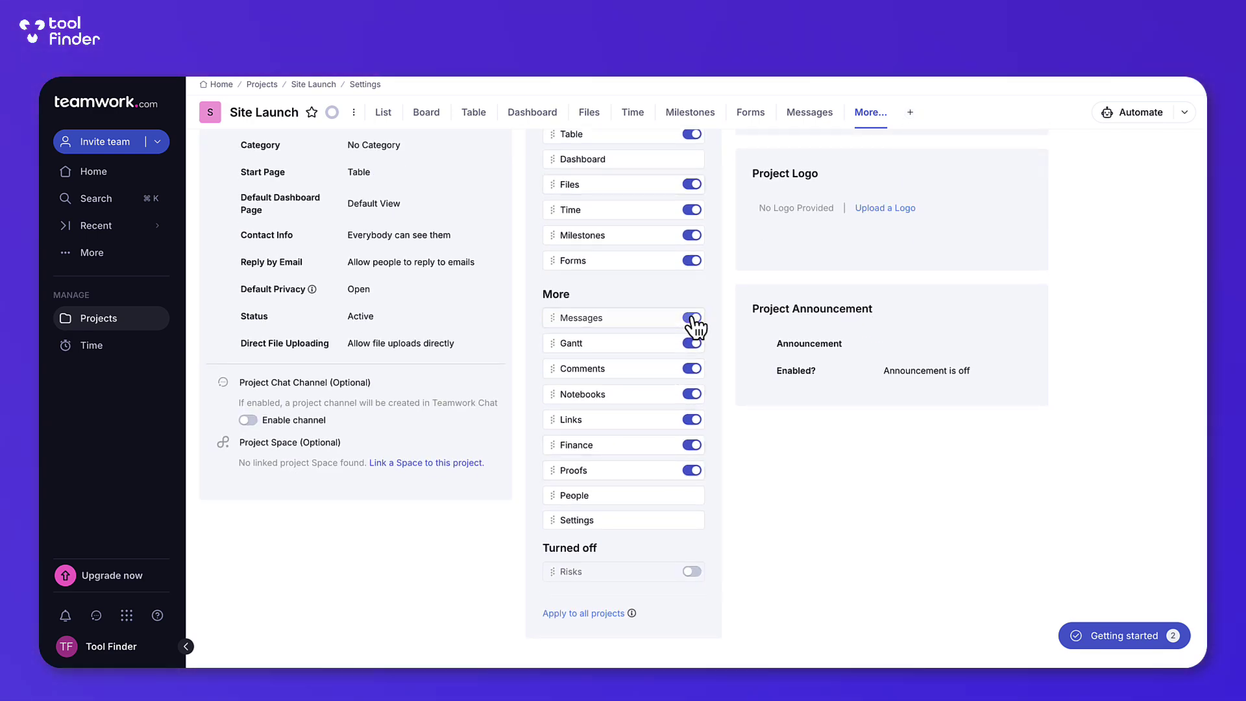
click(692, 345)
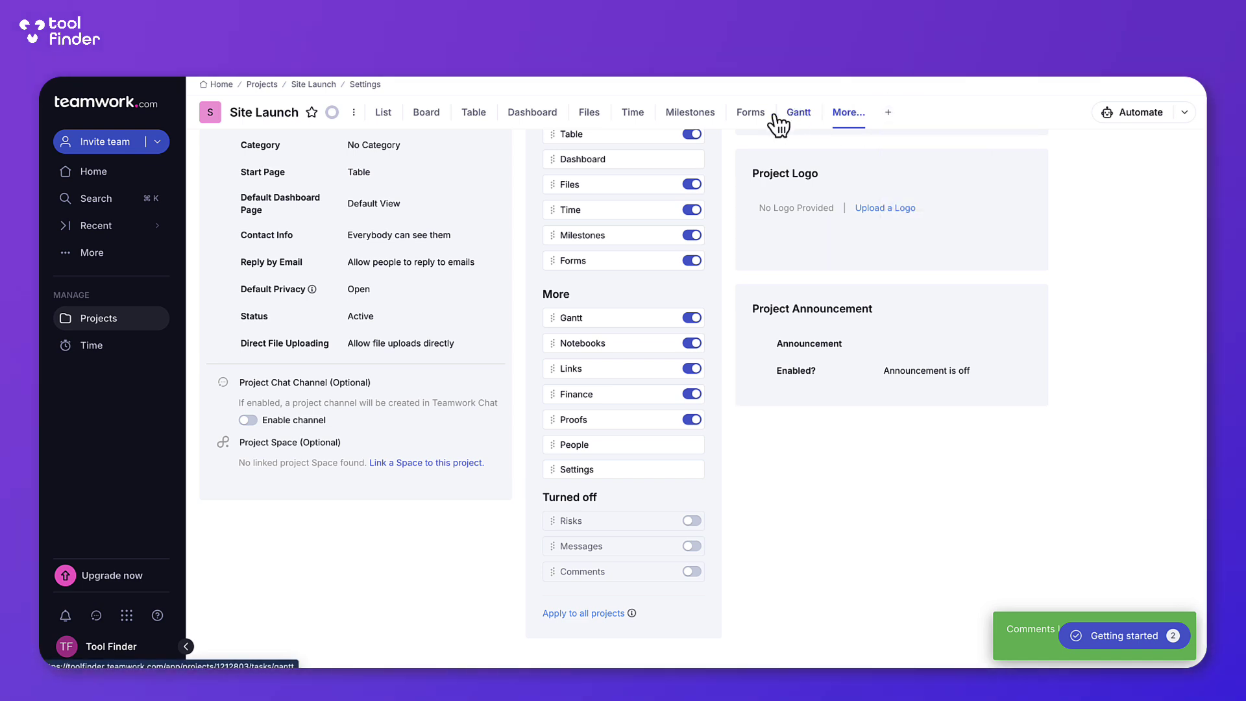
click(797, 113)
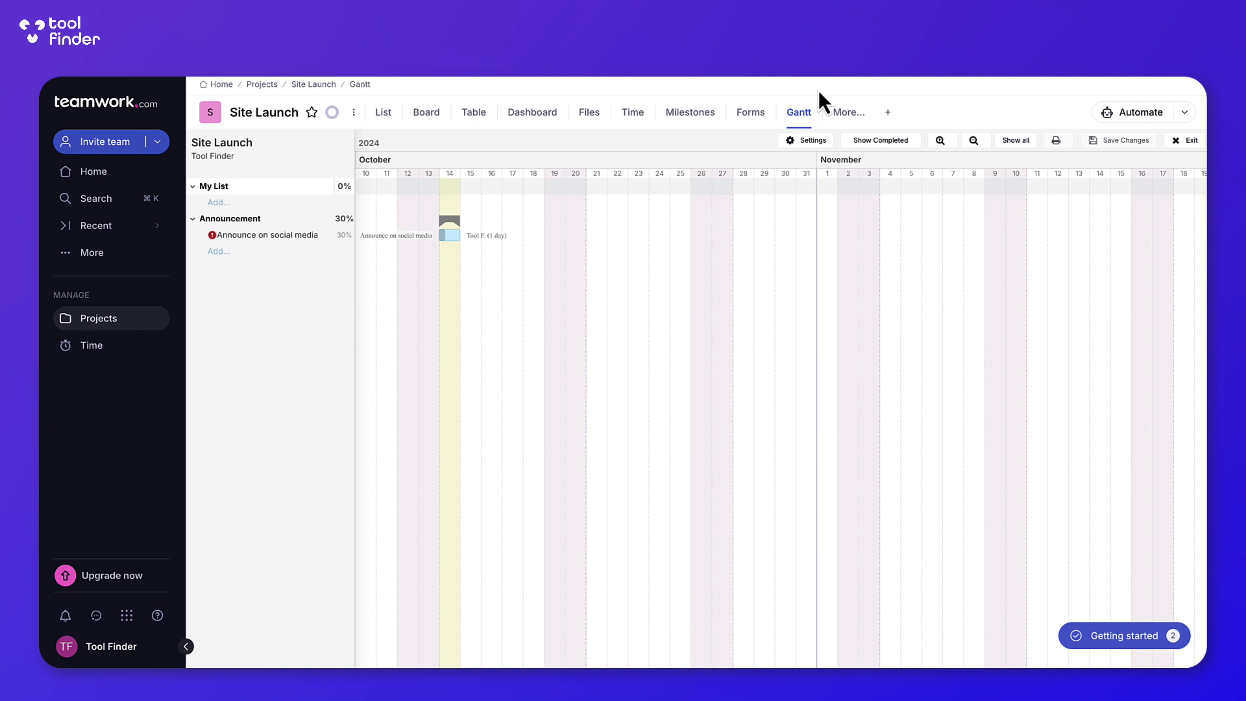
click(855, 116)
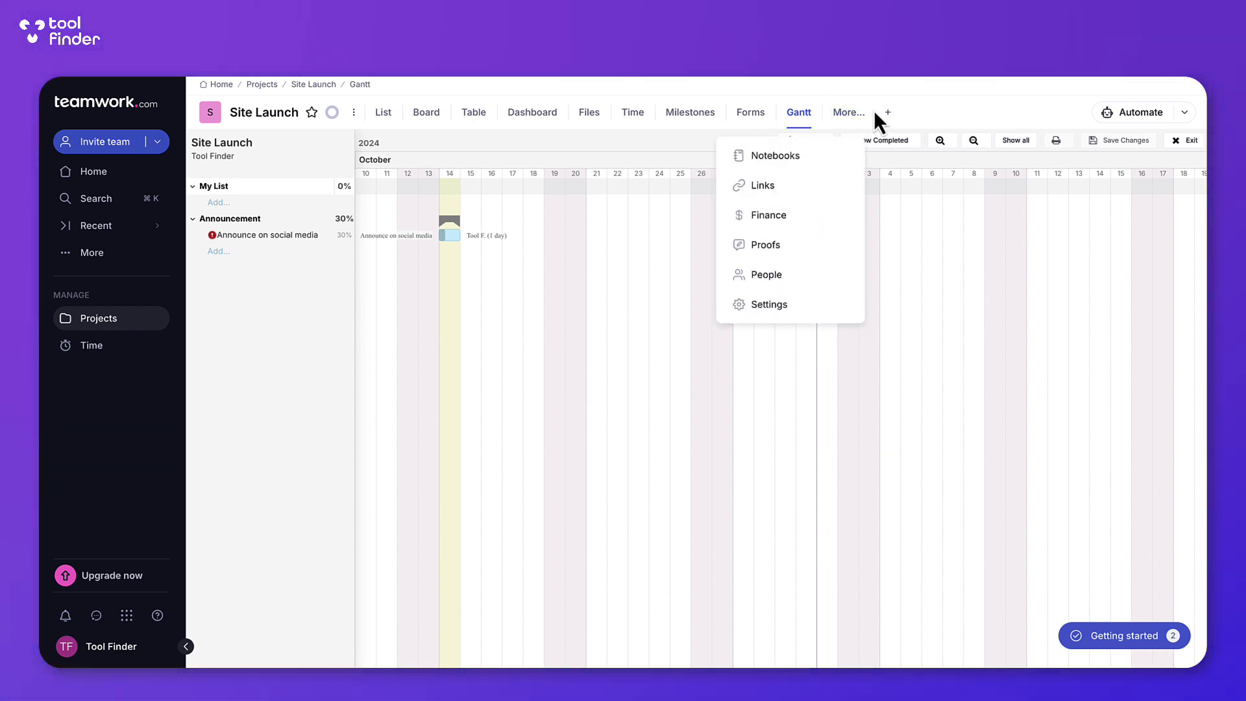
Go to Clients and expand Tool Finder to show Site Launch with its $2,000 budget.
click(136, 256)
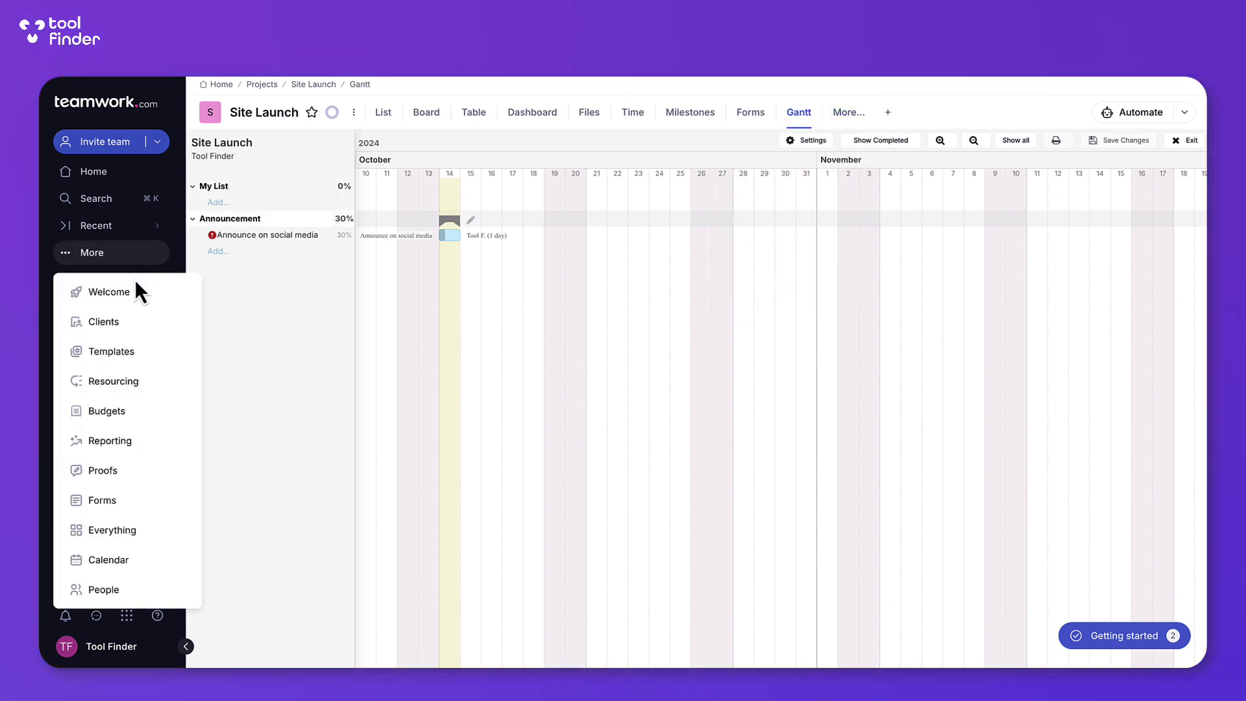
click(136, 338)
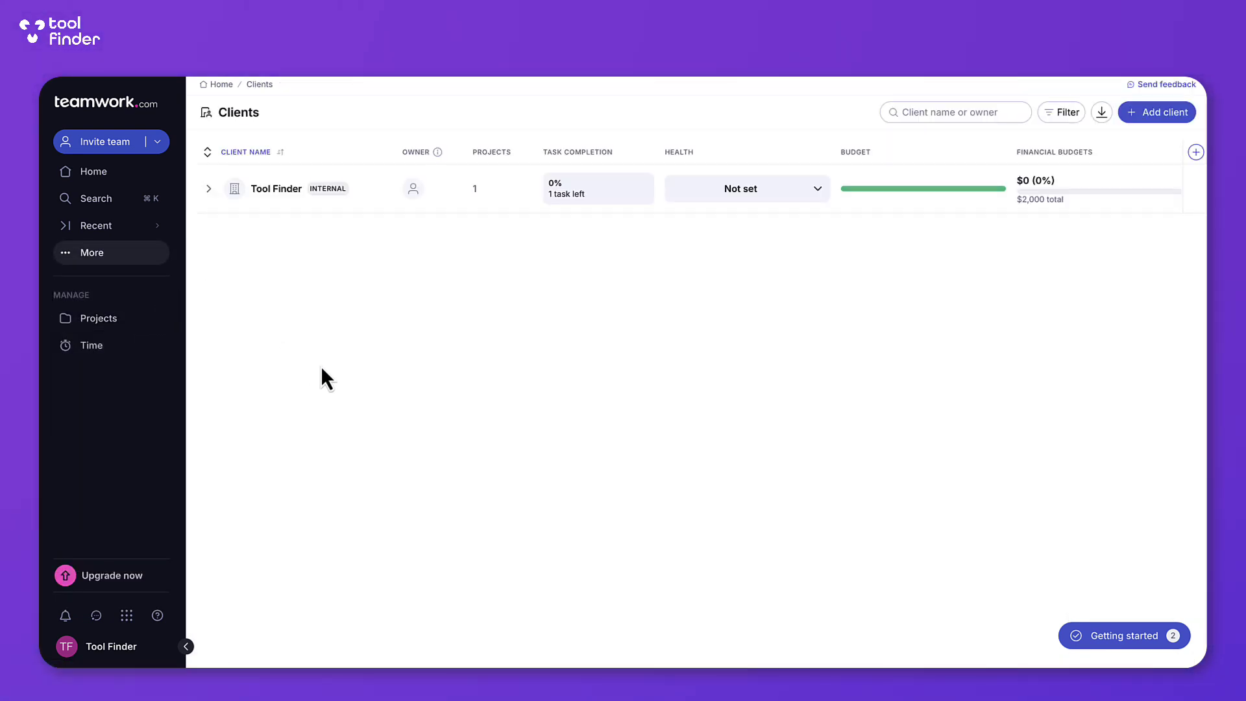
click(208, 190)
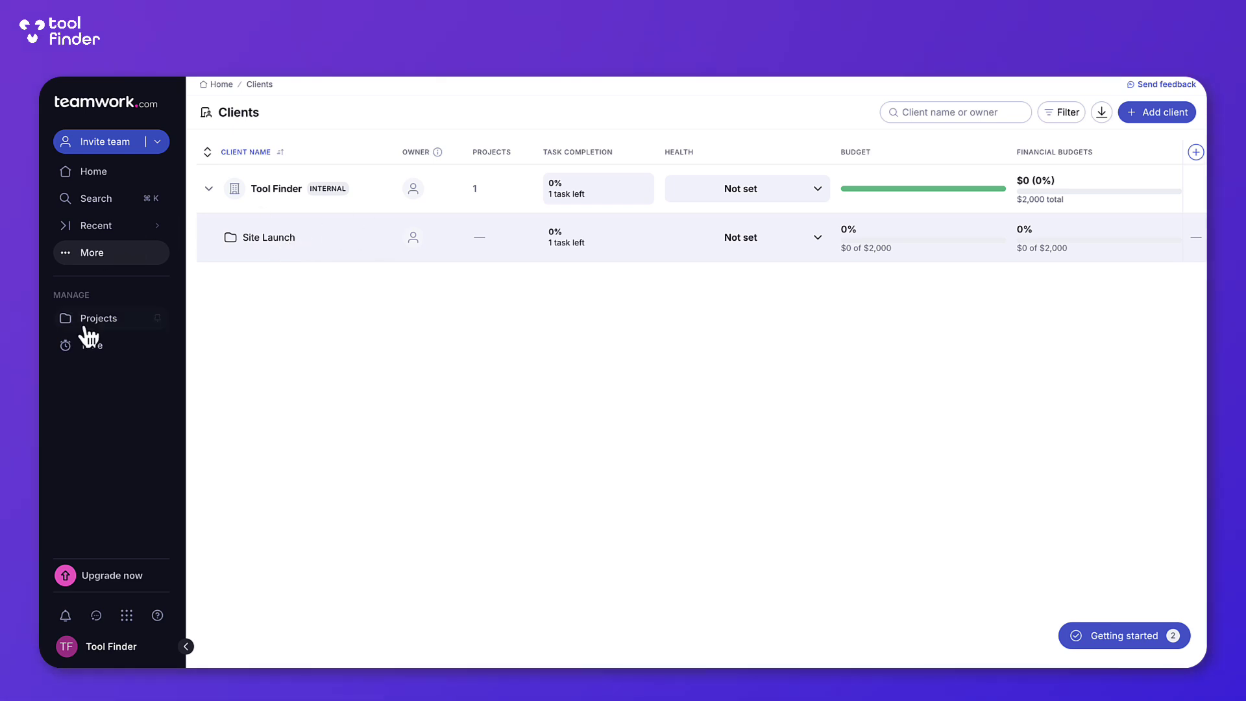
click(78, 253)
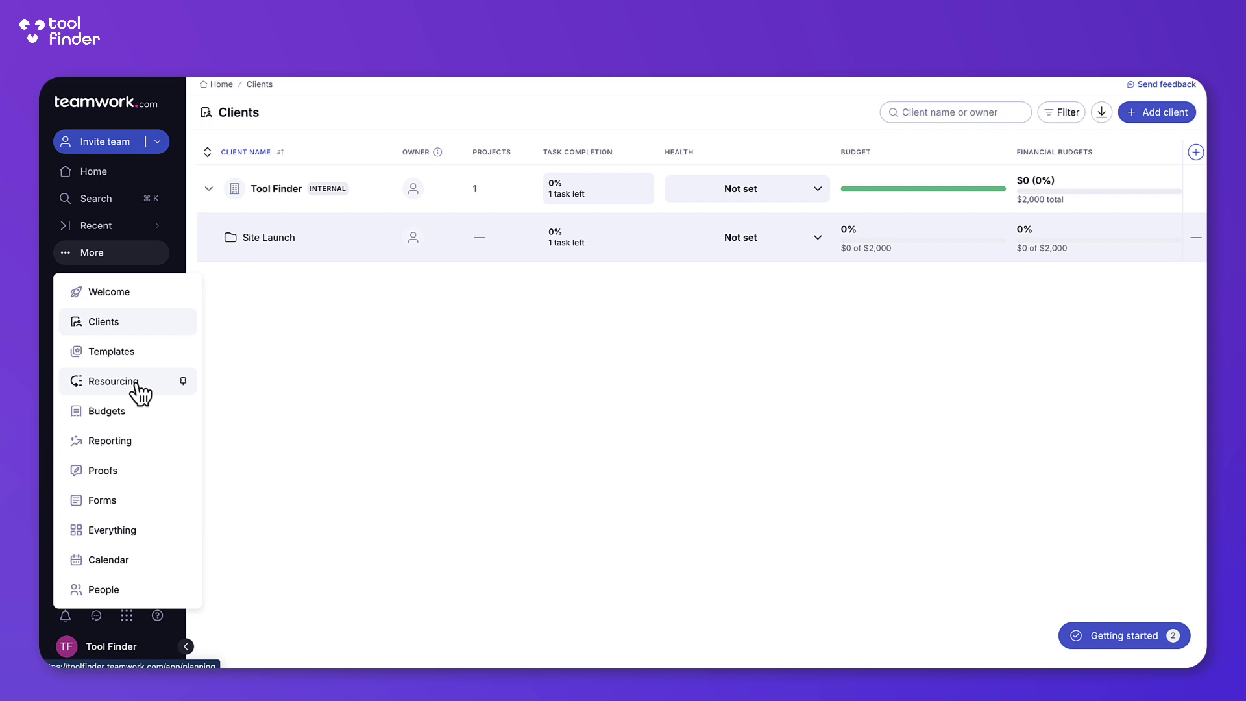
Start the Resourcing workload planner and collapse all of its rows.
click(137, 384)
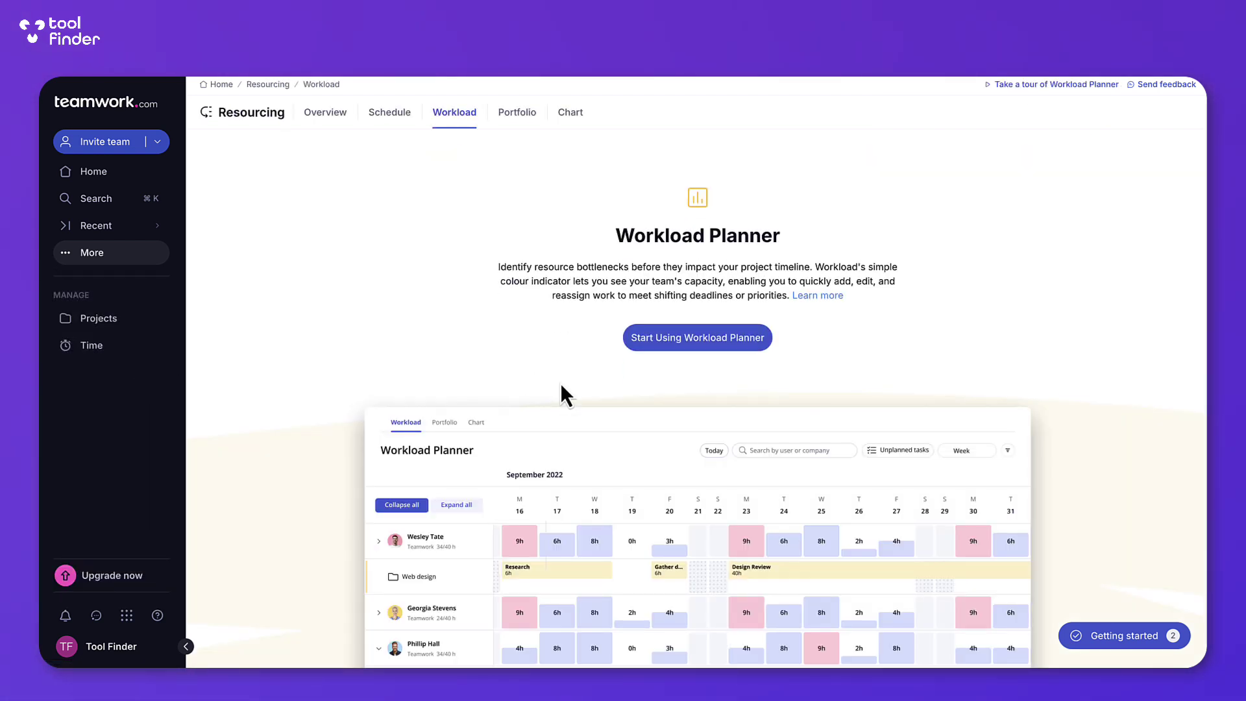
click(696, 341)
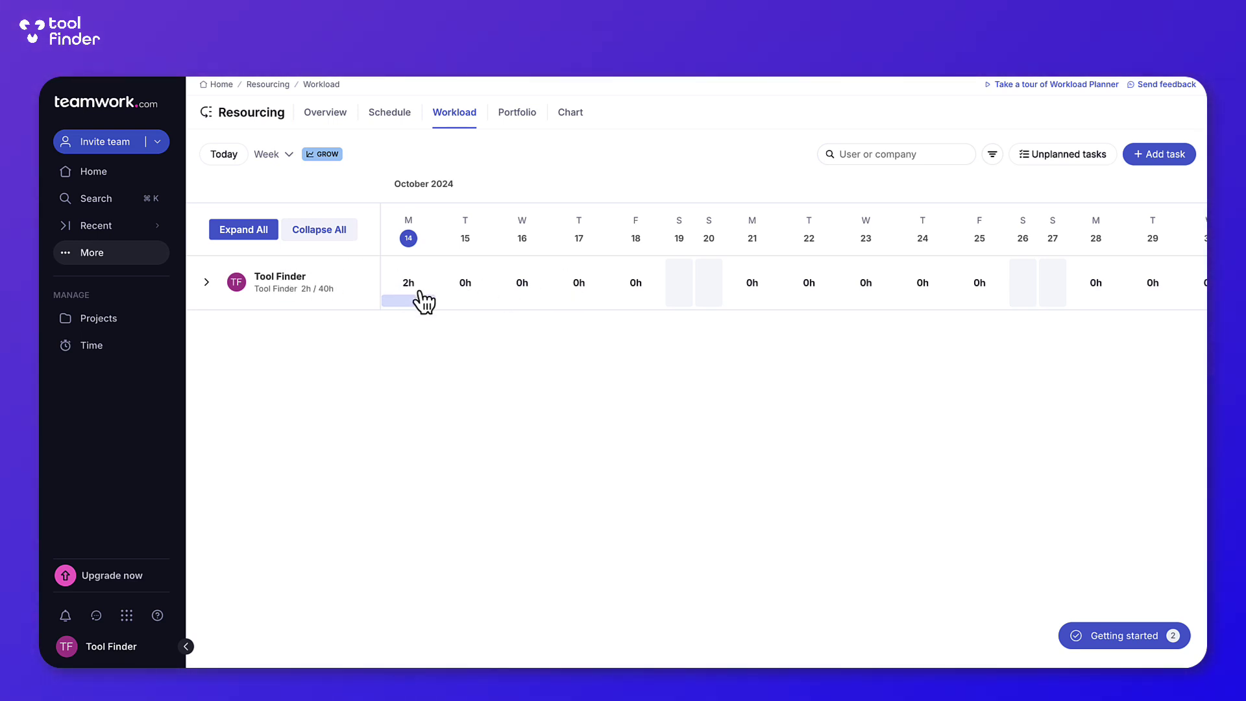
click(206, 283)
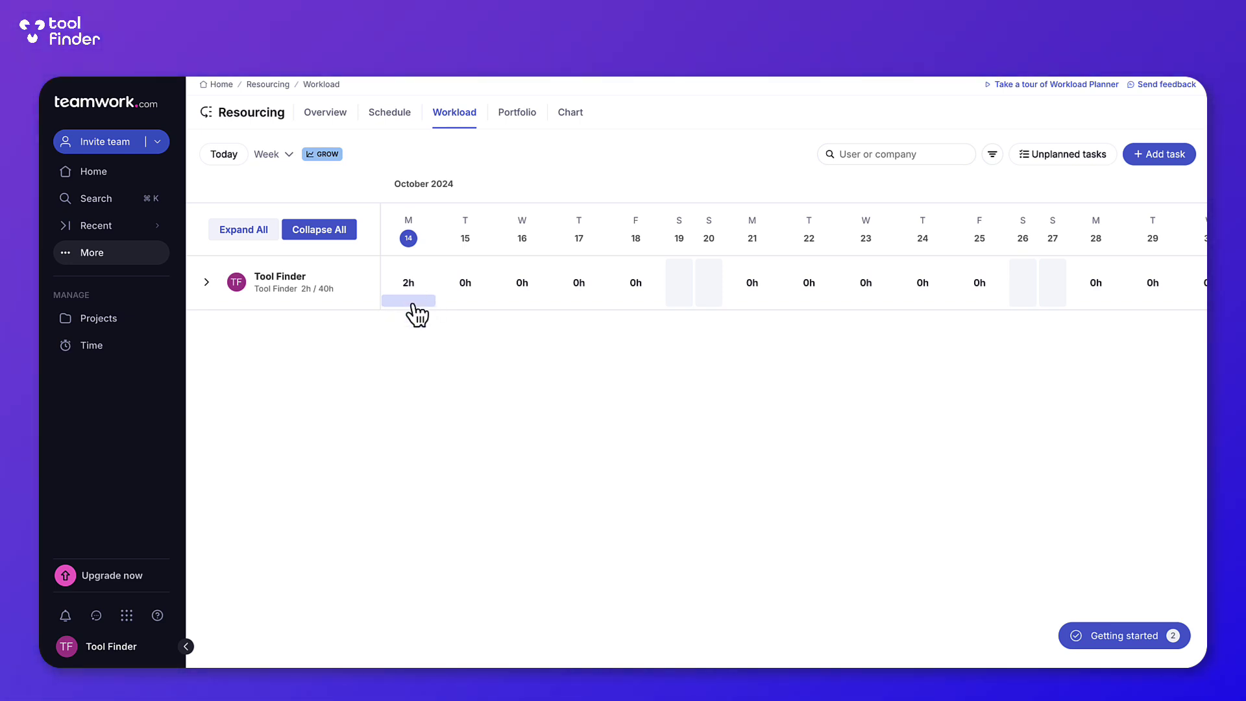
Inspect Tool Finder's planned tasks for October 14 and October 17 in the day panels.
click(409, 301)
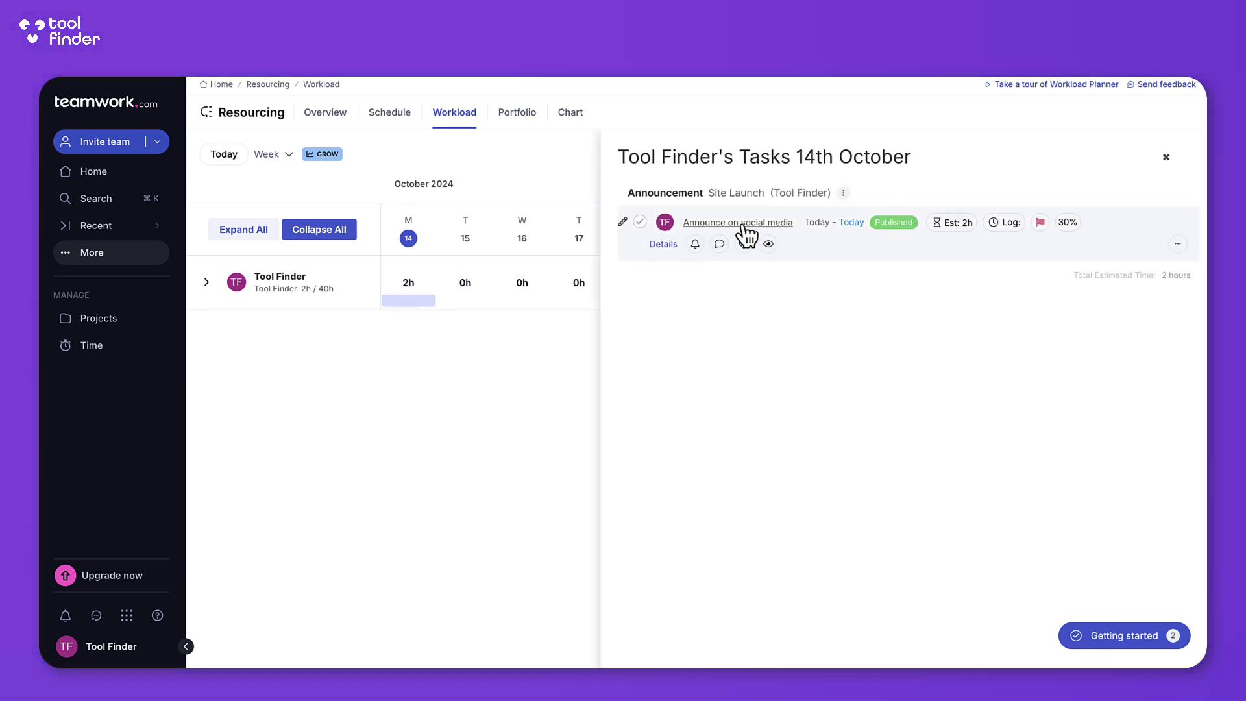
click(1166, 157)
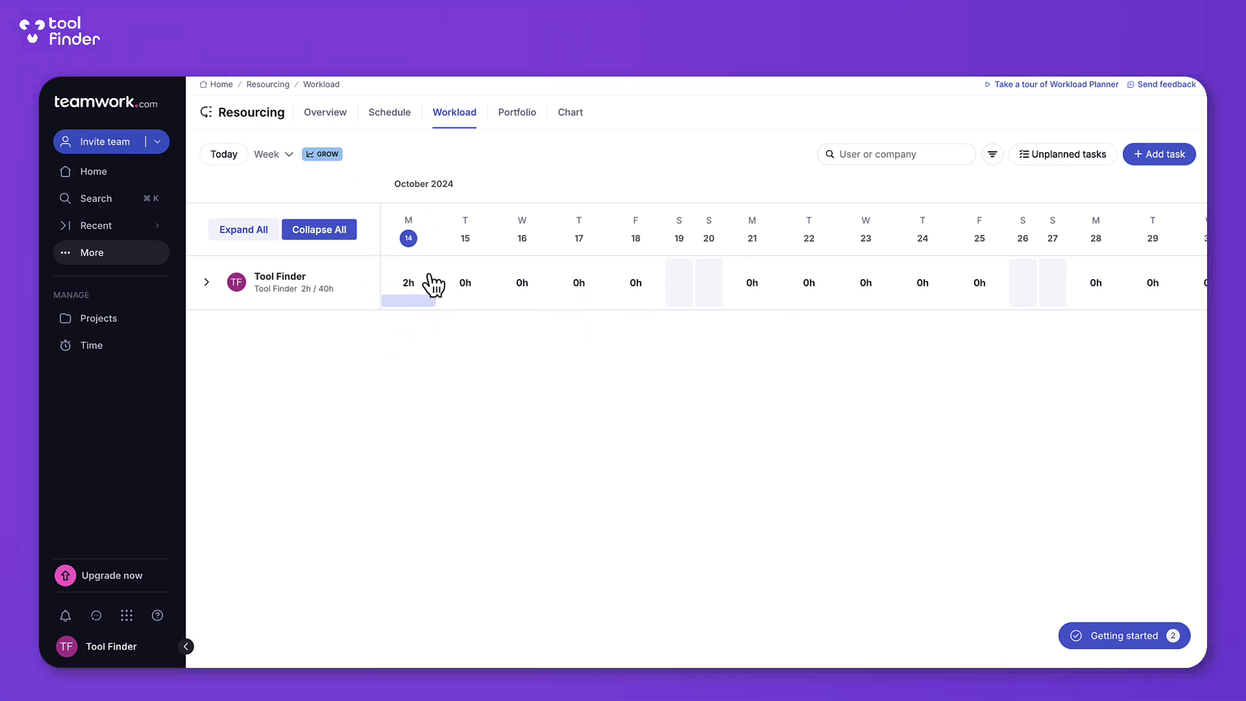
click(572, 281)
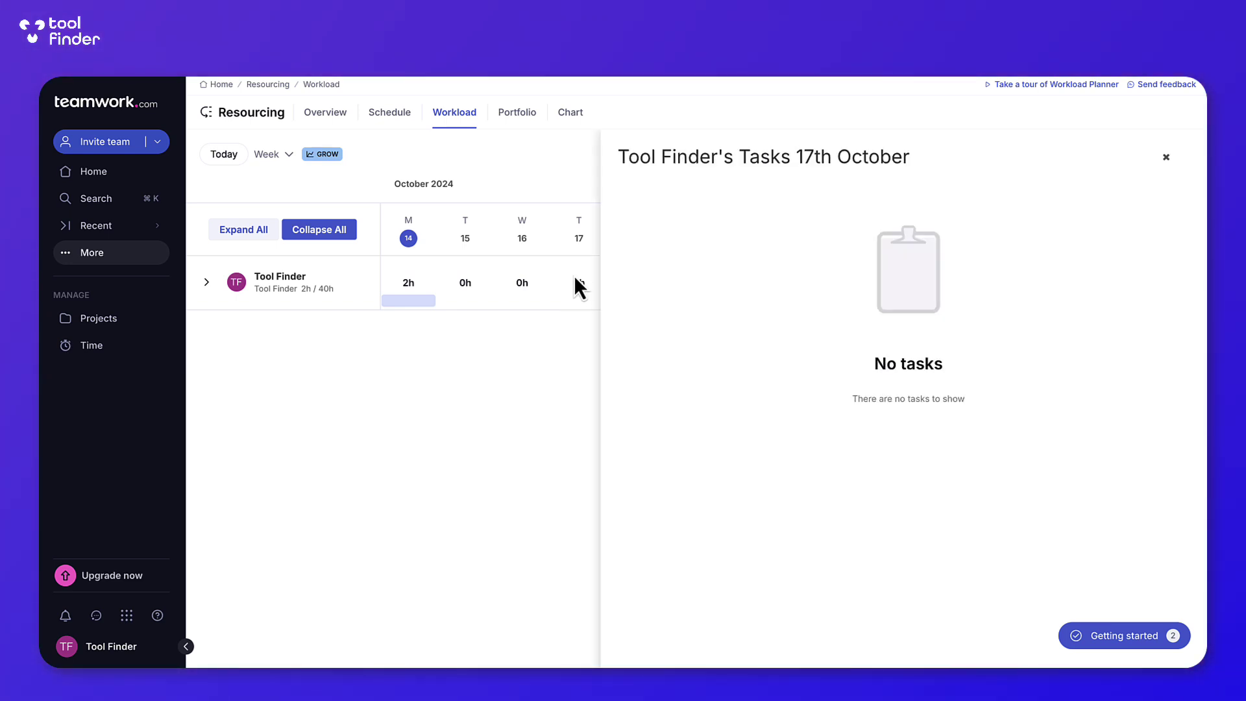
click(577, 295)
drag(418, 301, 546, 314)
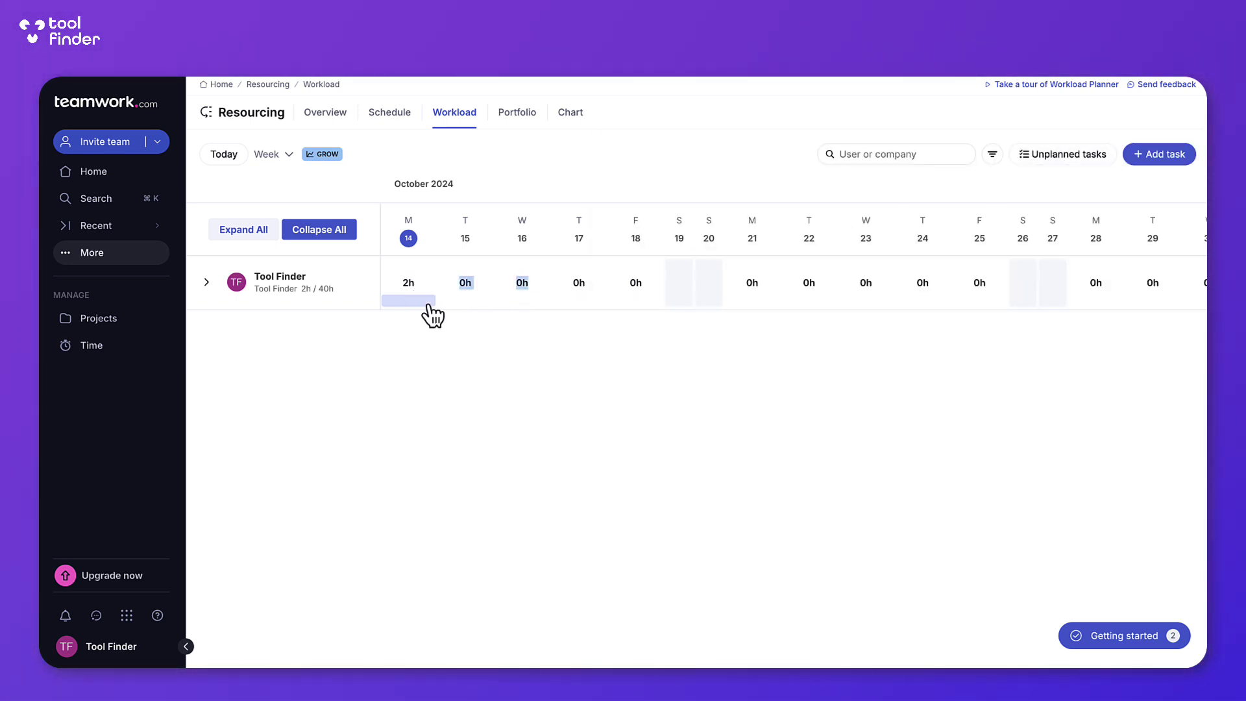
click(428, 302)
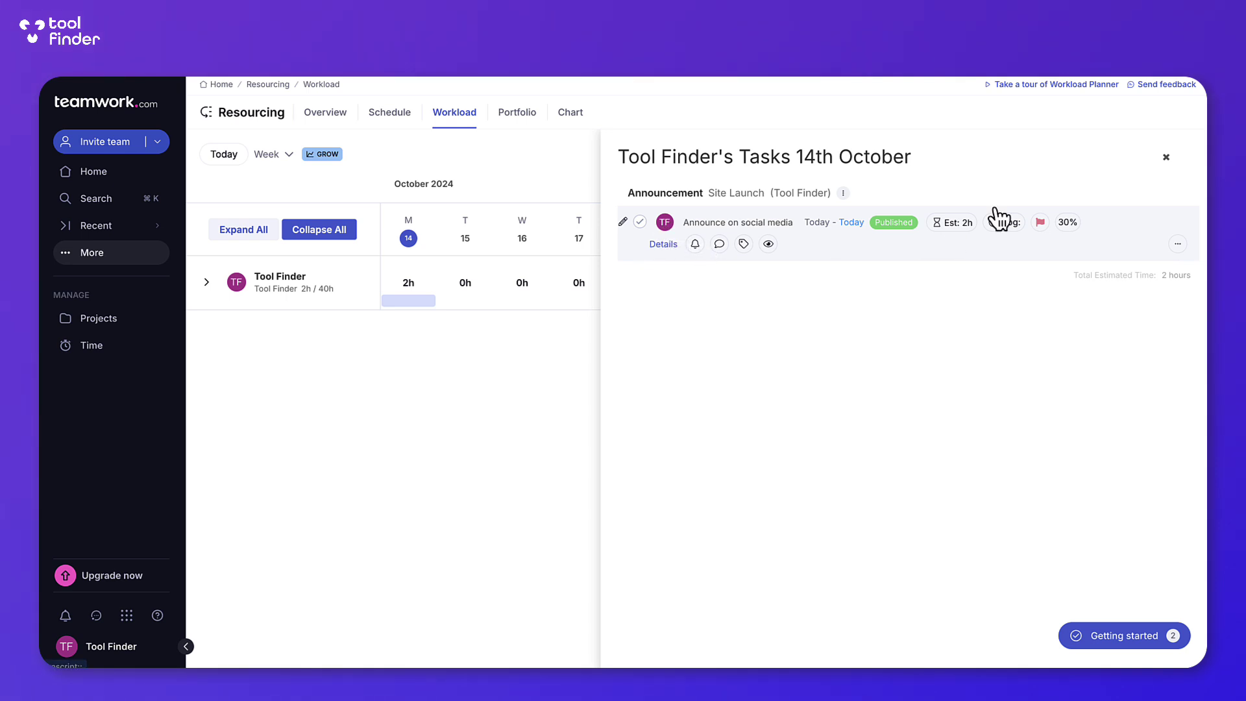
click(1166, 157)
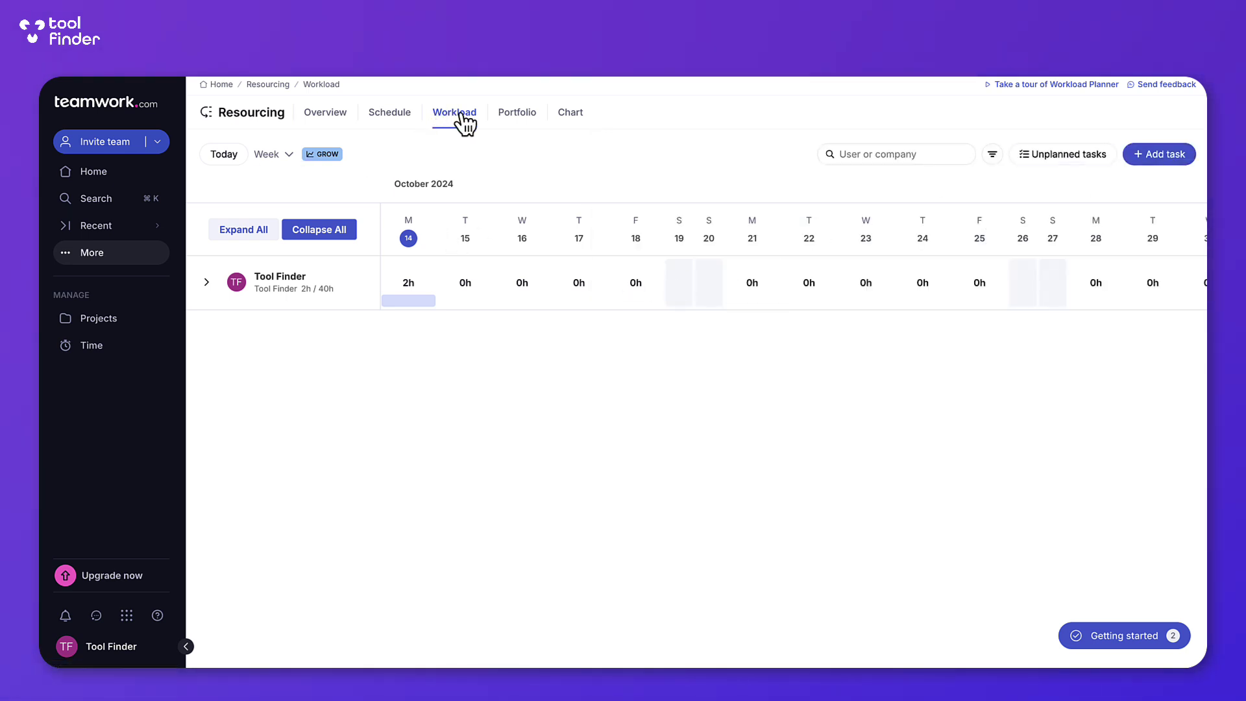
View the Site Launch resourcing schedule, then the empty Portfolio boards page.
click(395, 115)
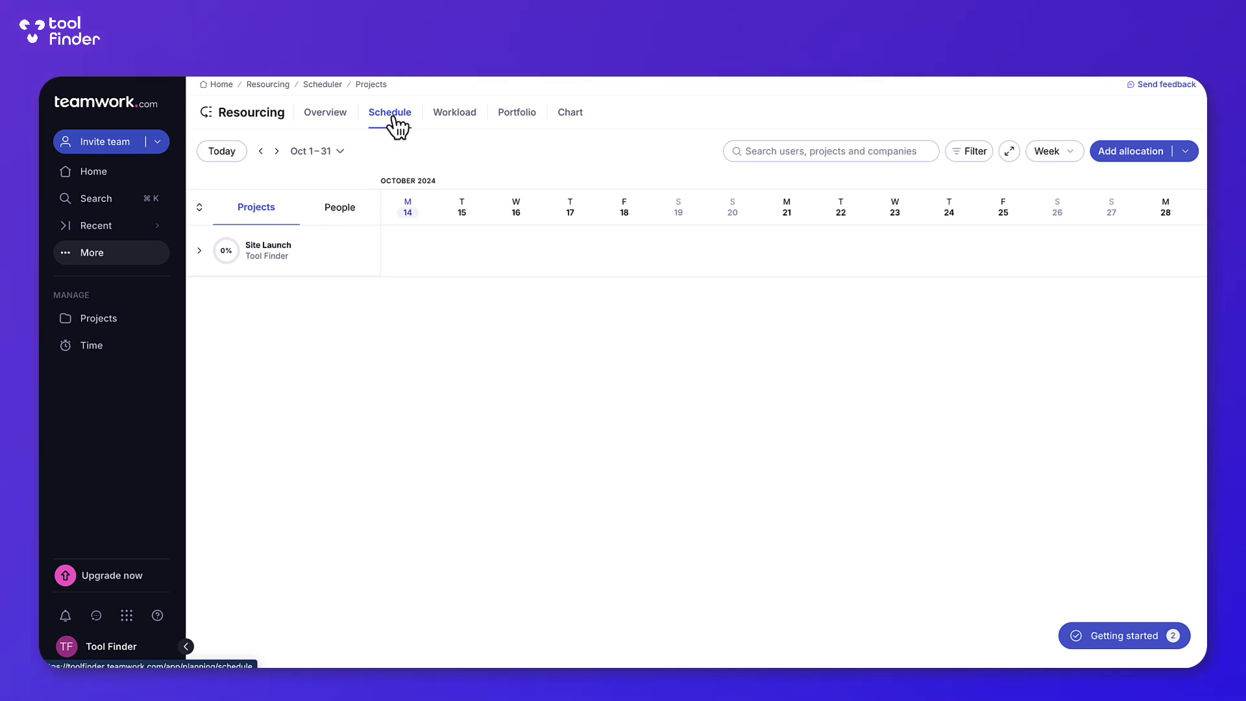
click(524, 115)
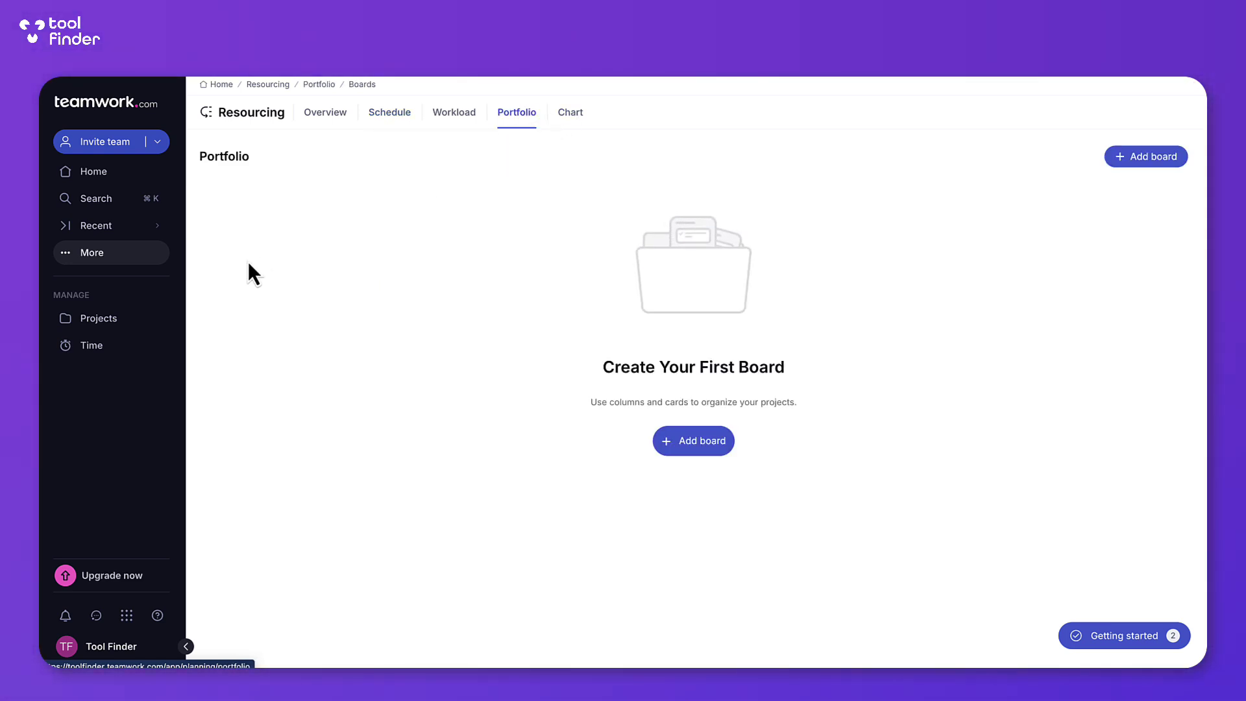
Go from the Time log to the Approvals (Beta) page with its Scale-plan upgrade prompt.
click(92, 348)
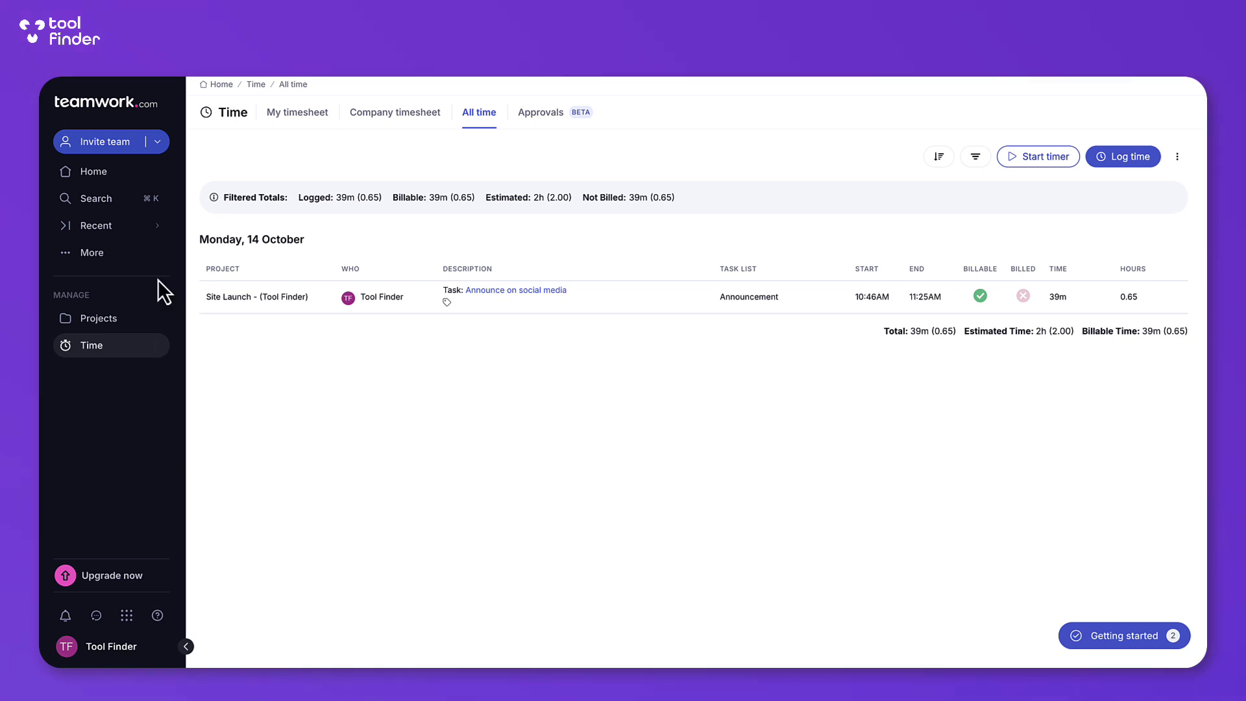
click(534, 119)
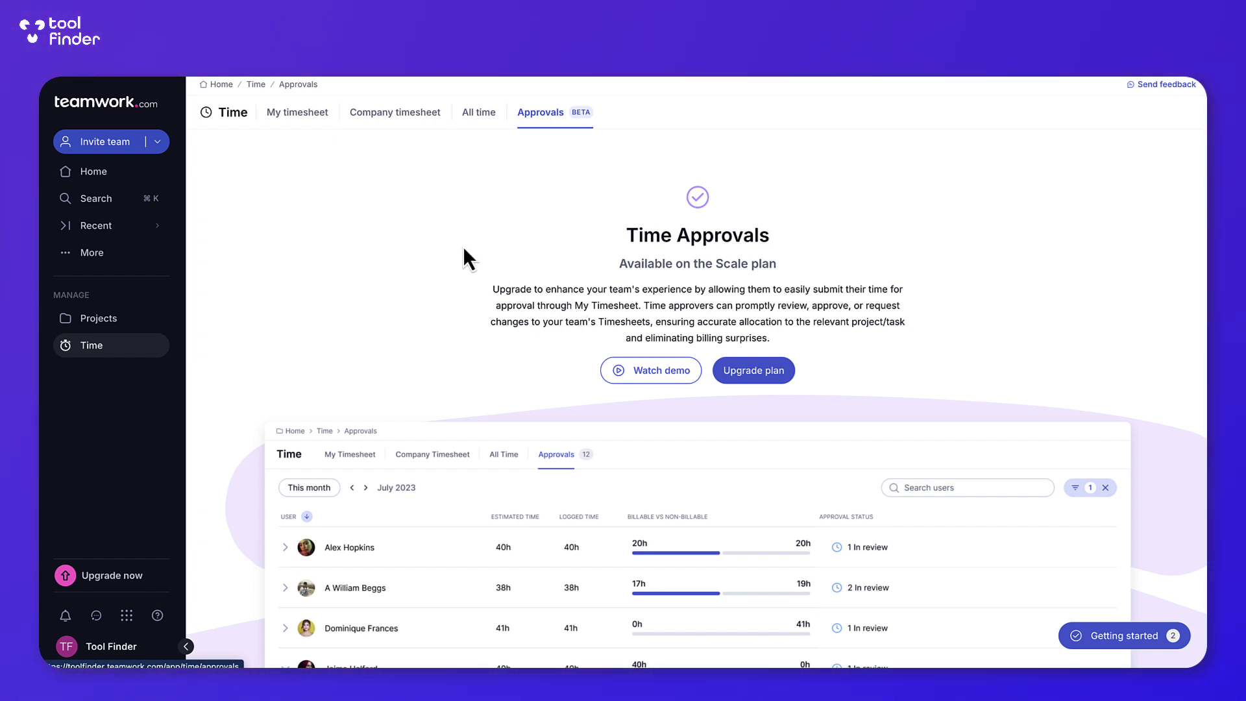
scroll(487, 400, down, 1)
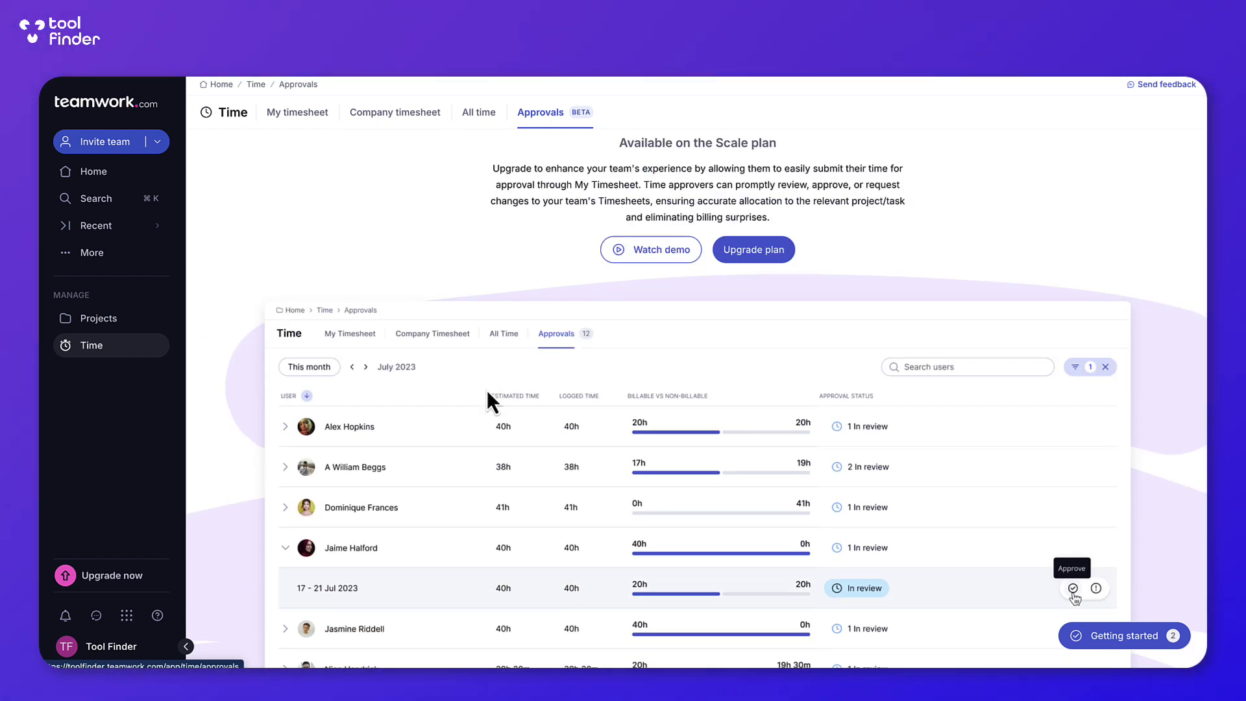
scroll(543, 414, up, 1)
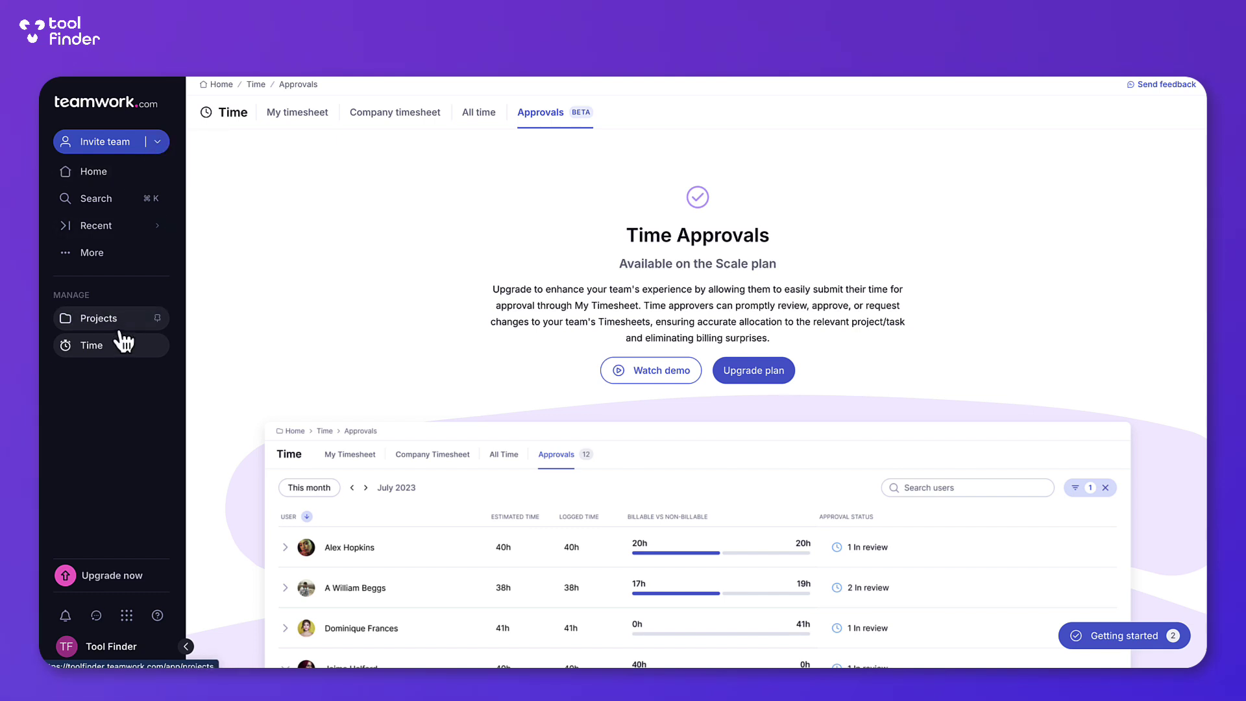
click(95, 256)
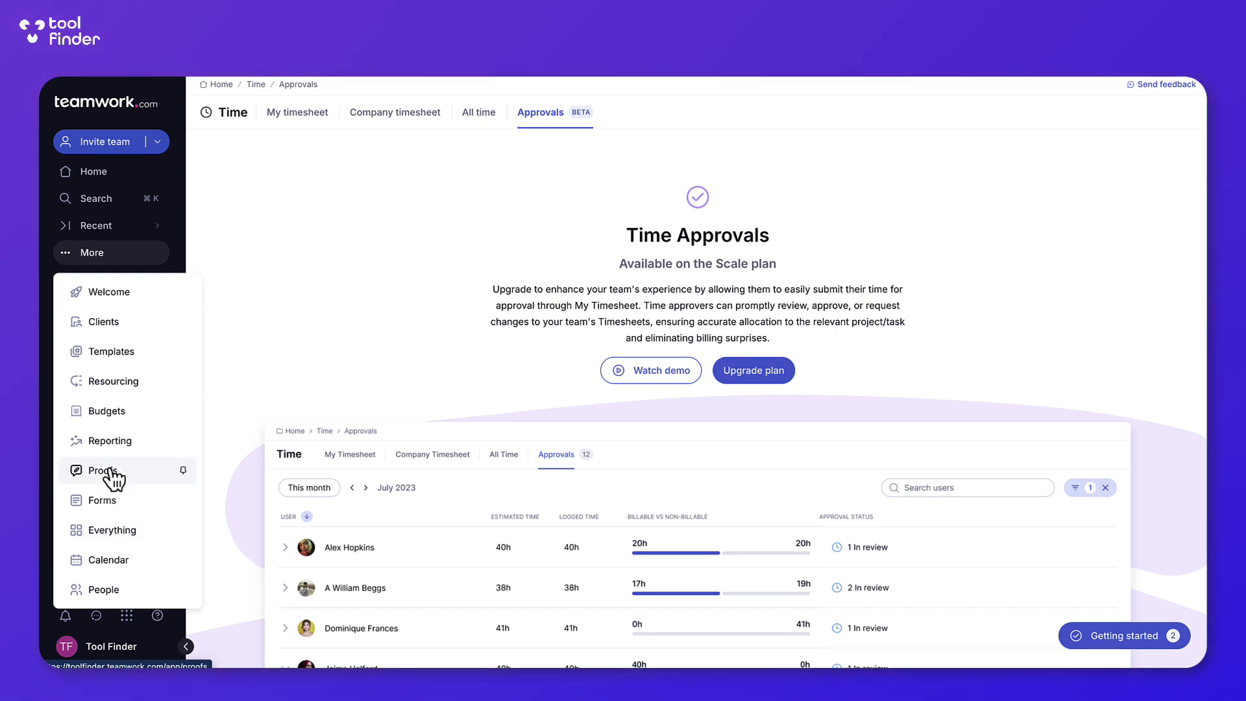
Start Project Health reporting and give Site Launch dates of Oct 14–18.
click(110, 441)
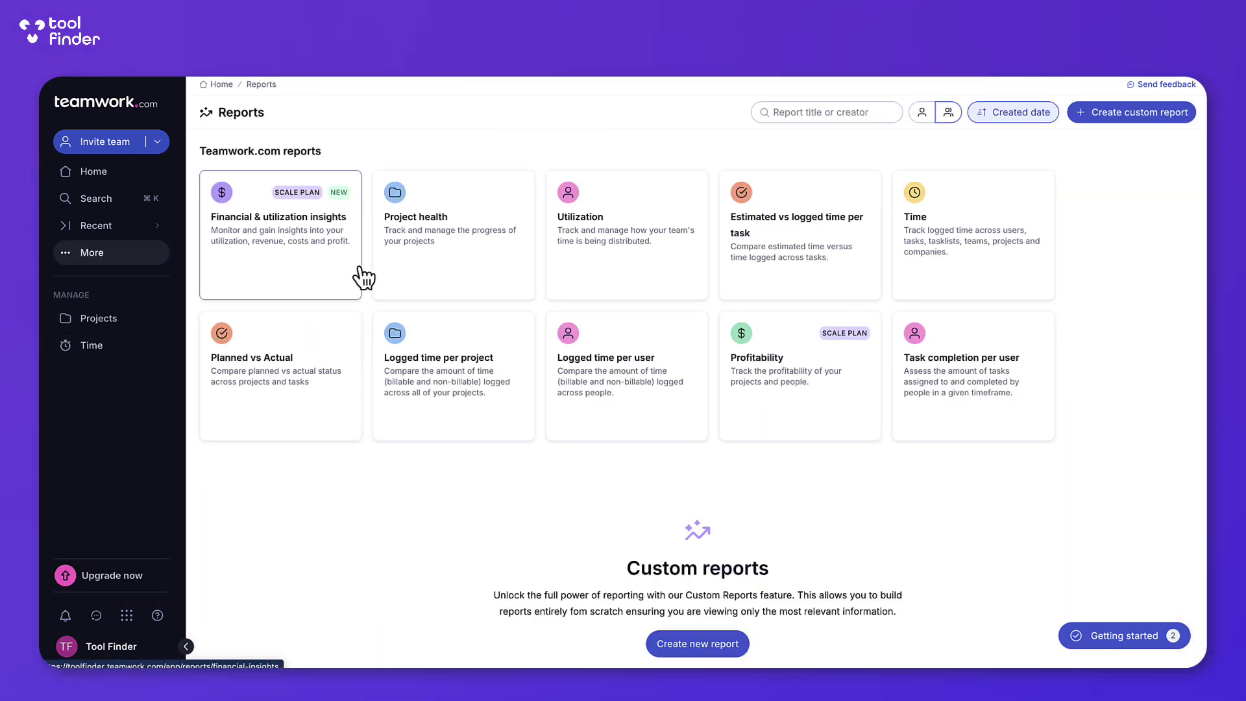
click(475, 255)
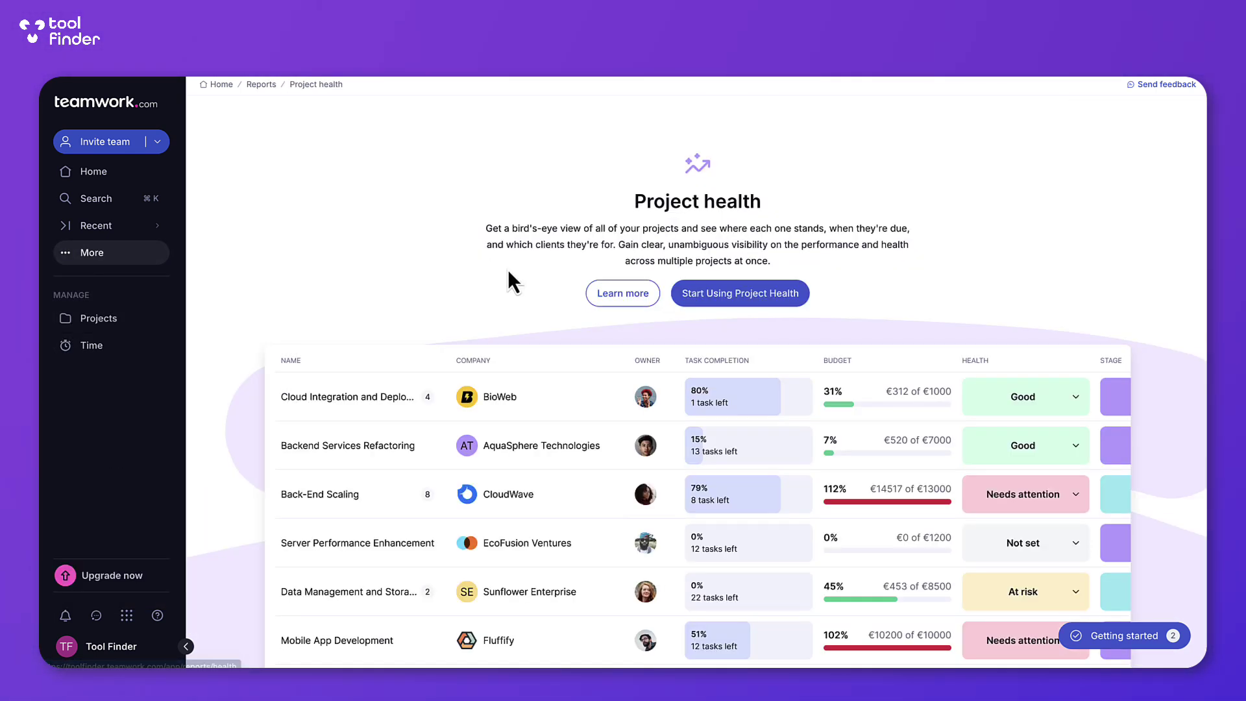
click(737, 295)
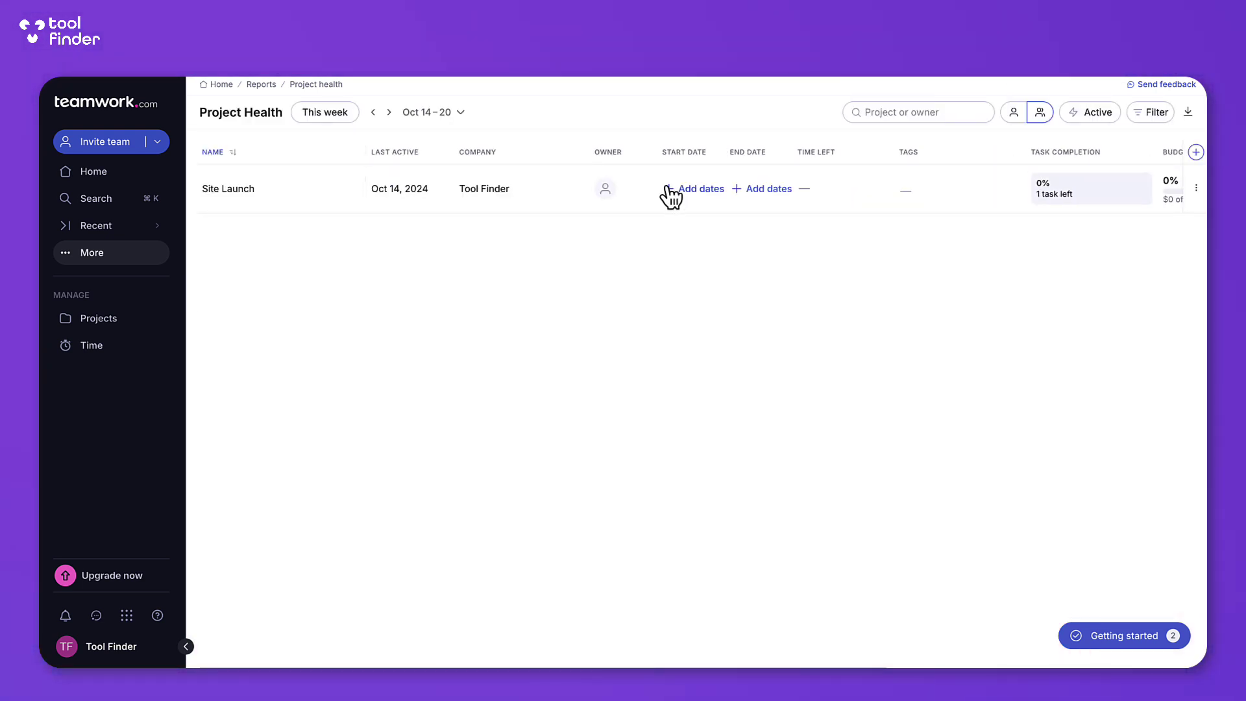
click(766, 189)
click(867, 352)
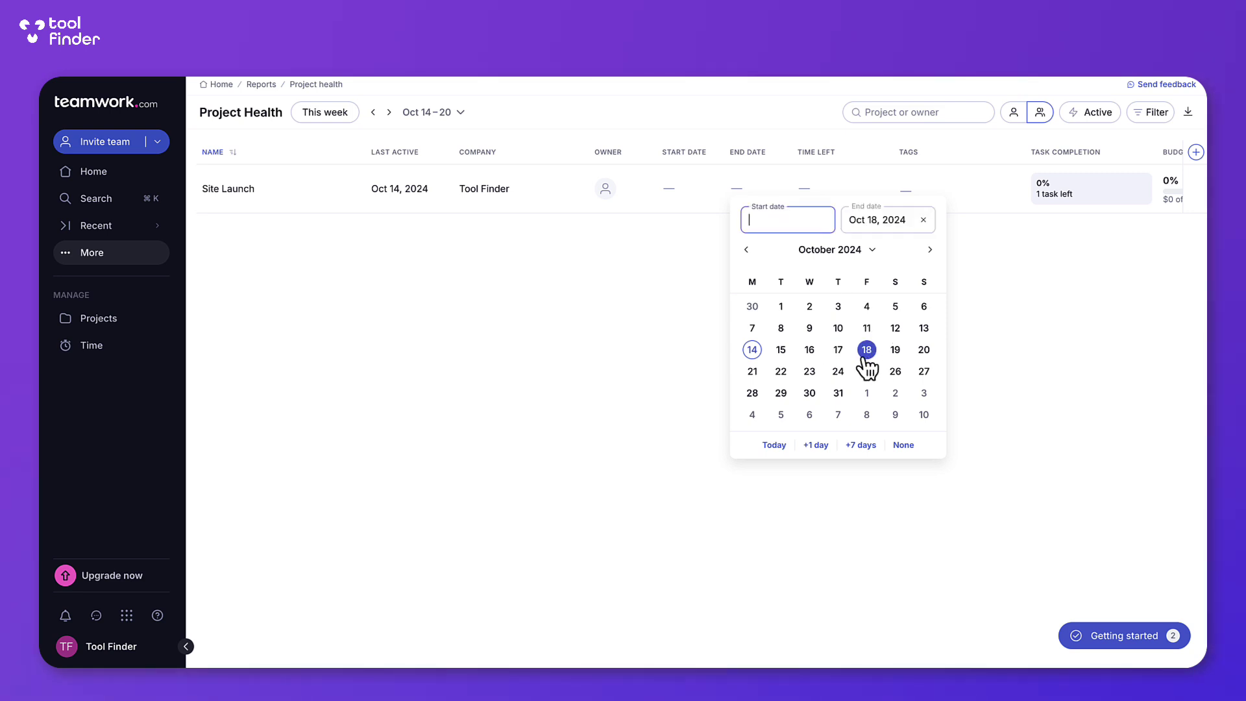
click(753, 351)
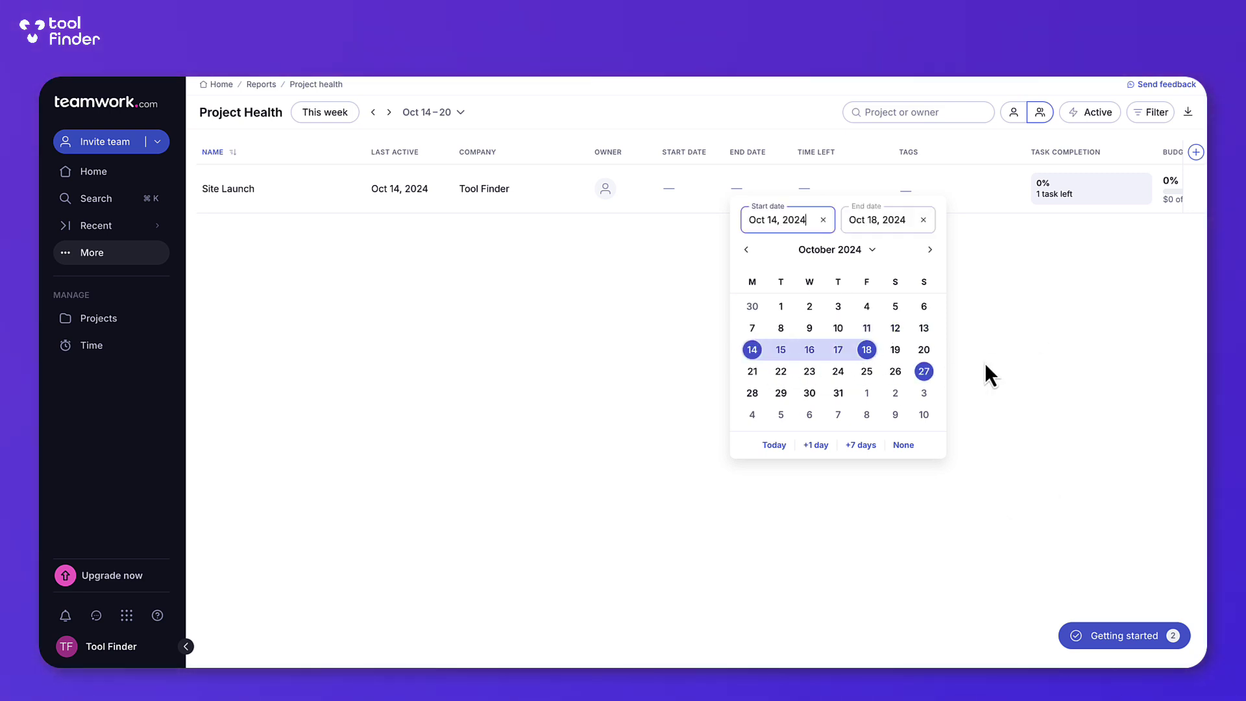
click(976, 336)
click(785, 410)
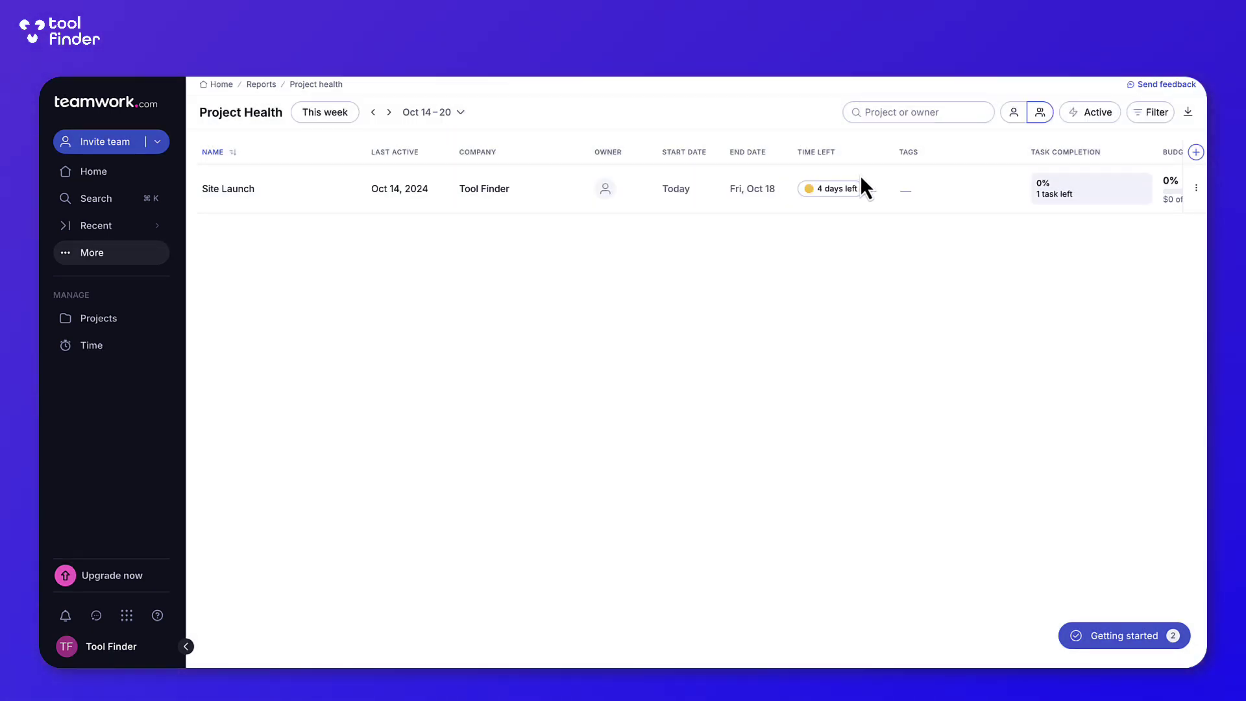
scroll(829, 186, right, 5)
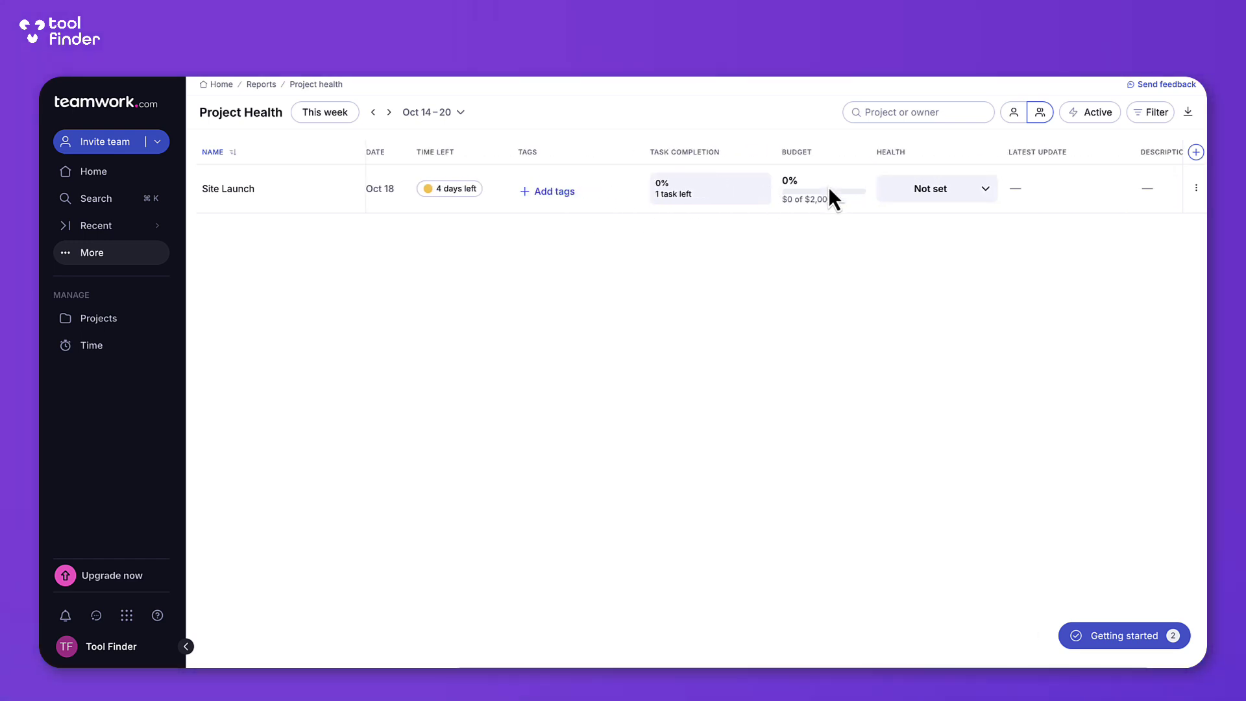
Set Site Launch's health status to Needs attention.
click(898, 192)
click(867, 263)
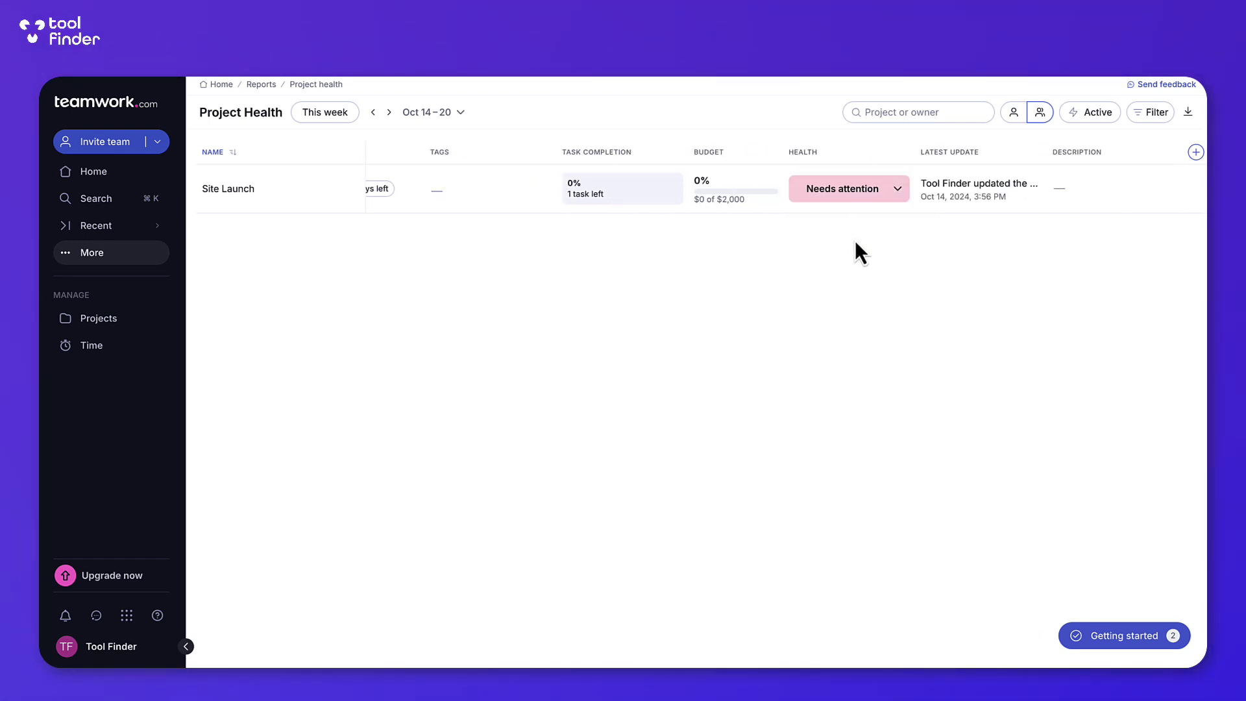
click(835, 195)
click(750, 254)
scroll(686, 234, left, 5)
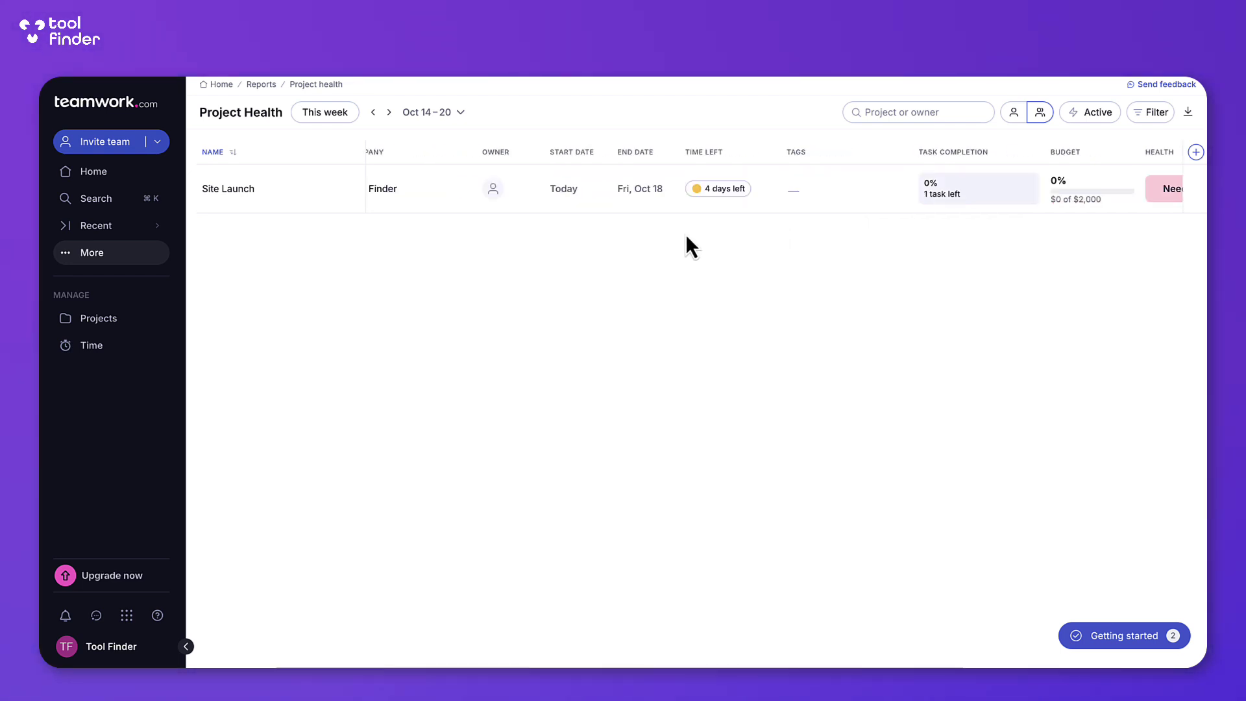
scroll(504, 201, left, 5)
Browse All Active Tasks under Everything, then return Home to My projects.
click(102, 258)
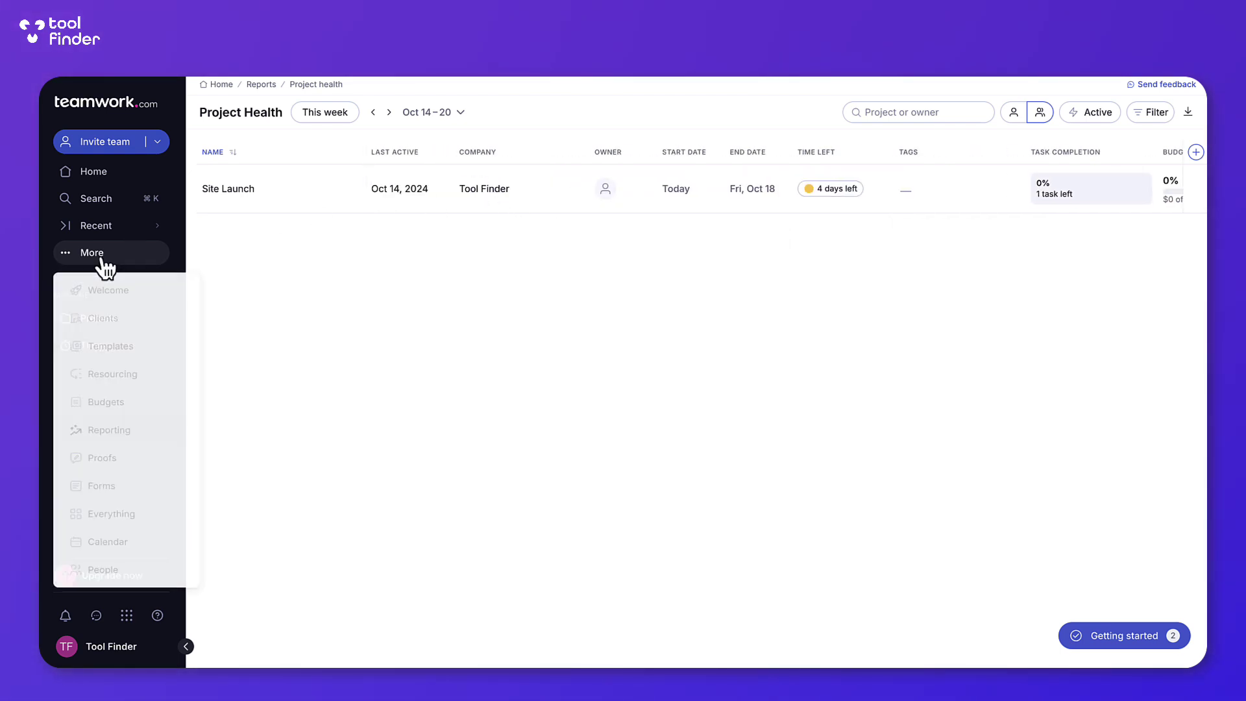
click(138, 539)
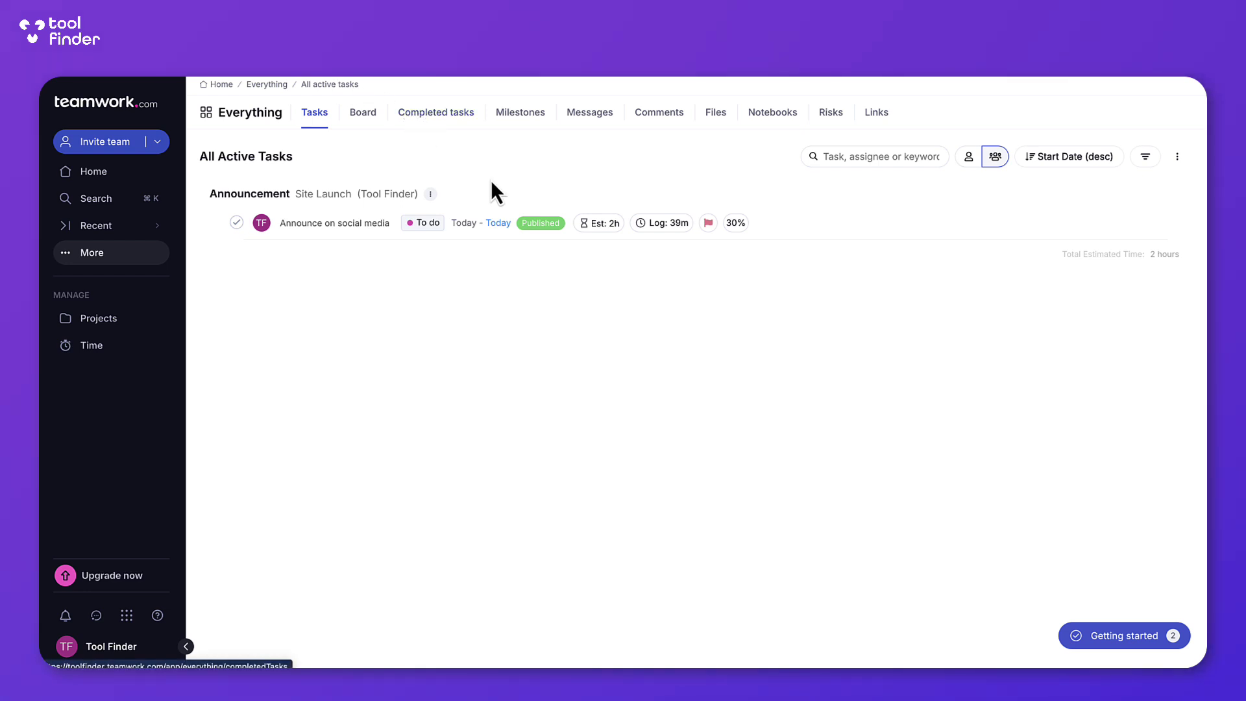
click(134, 172)
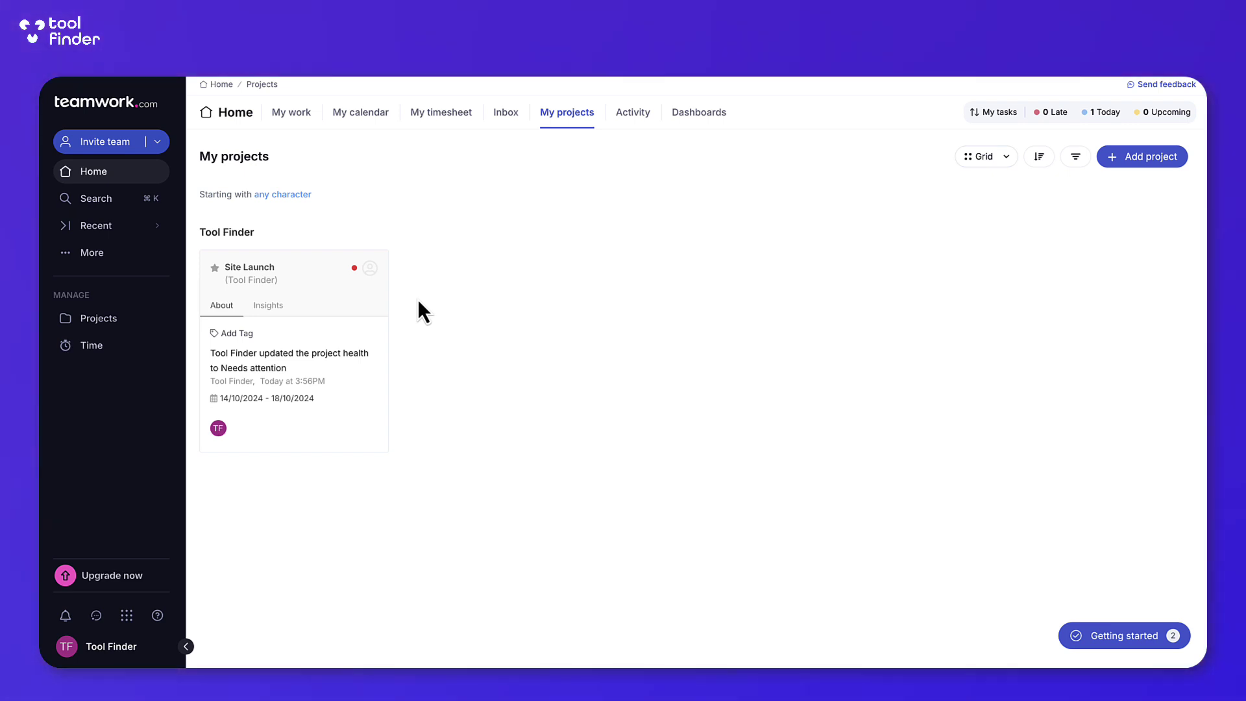
click(97, 254)
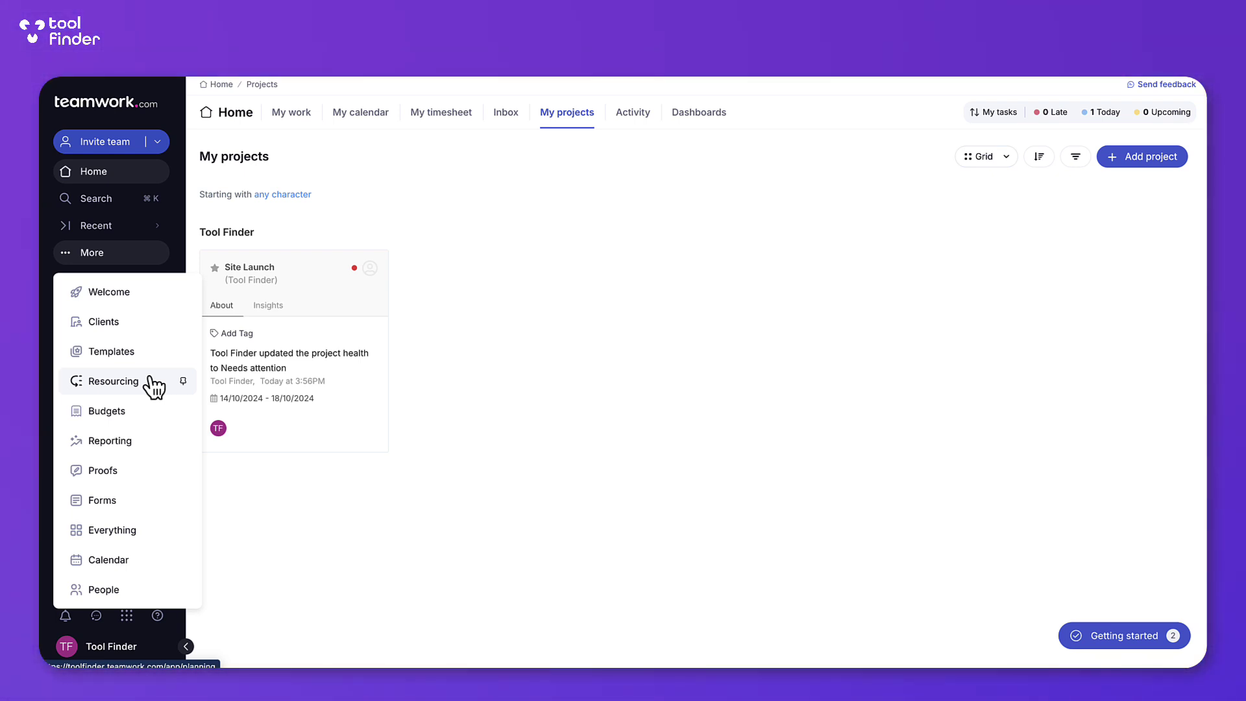
Preview Proofs, then check today's tasks and milestones in My work's summary panel.
click(138, 470)
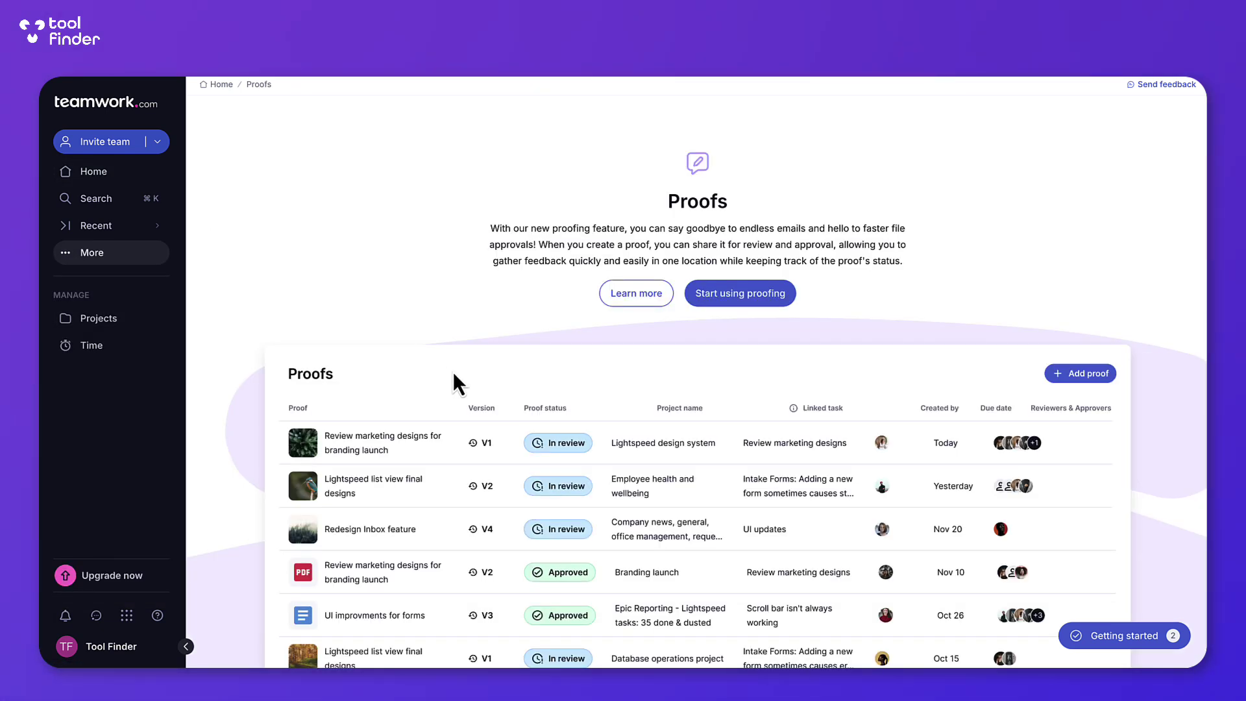
click(142, 174)
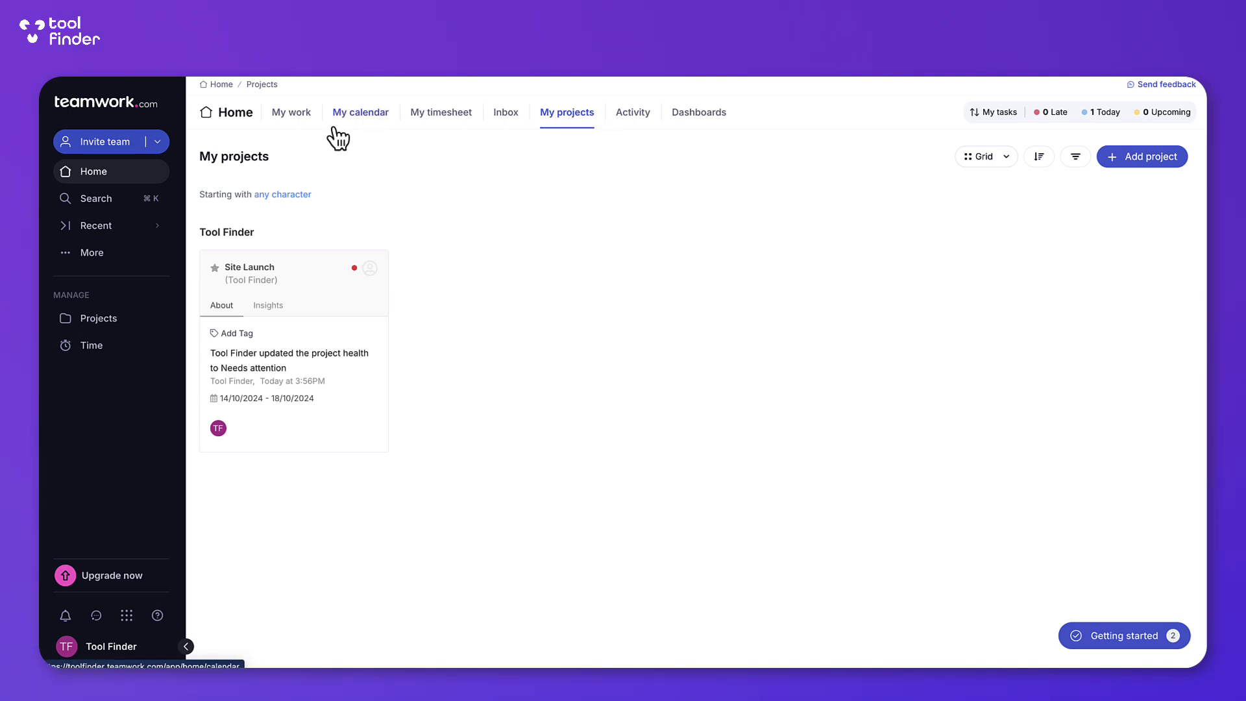
click(291, 113)
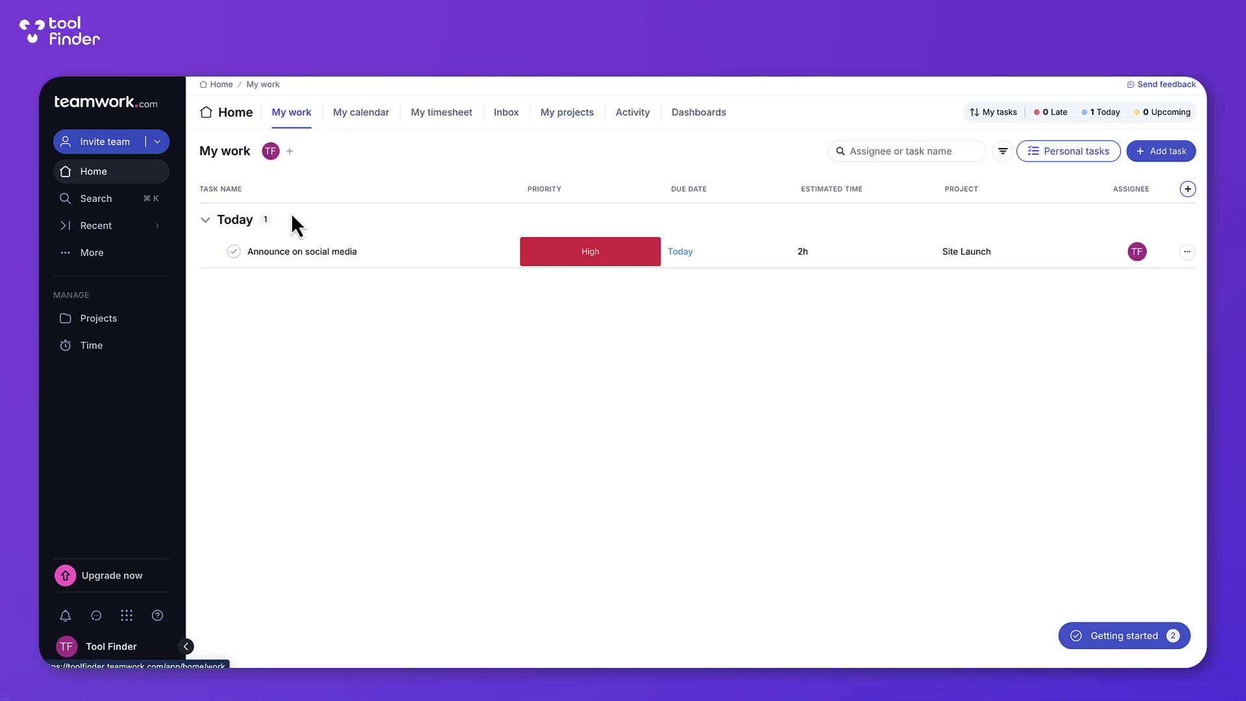
click(1103, 113)
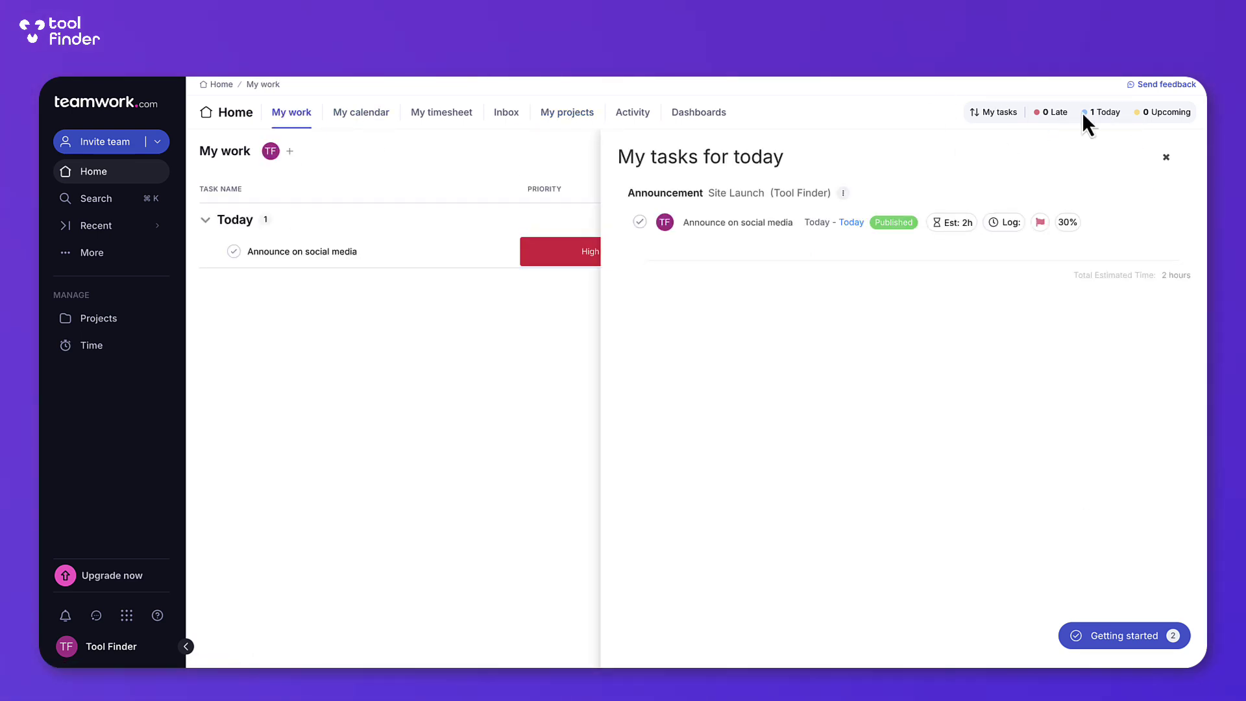
click(1003, 116)
click(994, 114)
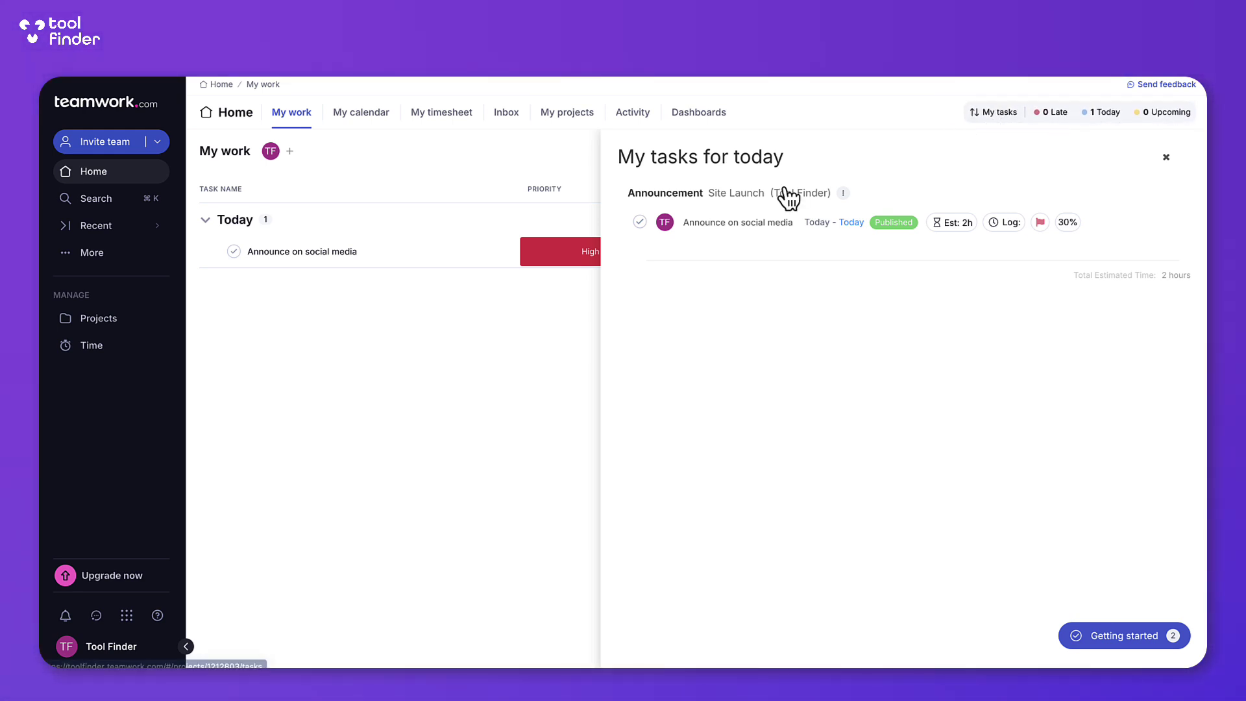
click(514, 201)
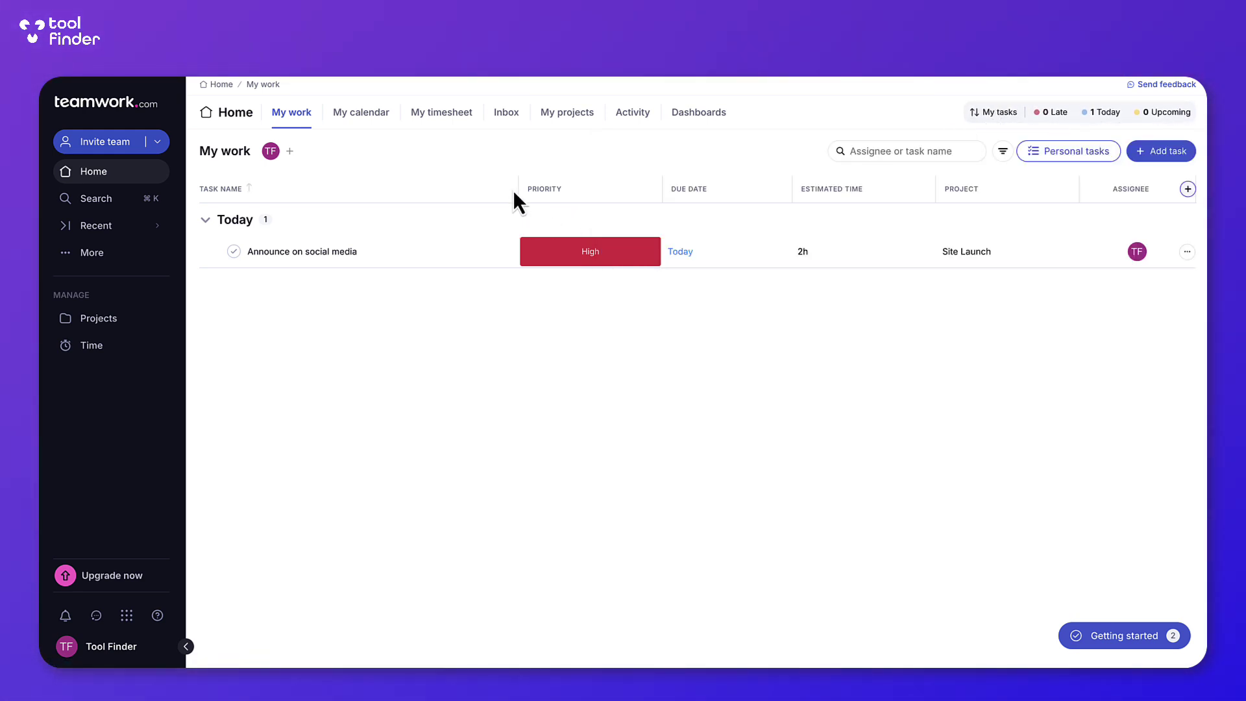
Open Site Launch's Finance section, review Rates and Billing, then return to the $2,000 budget.
click(119, 228)
click(268, 219)
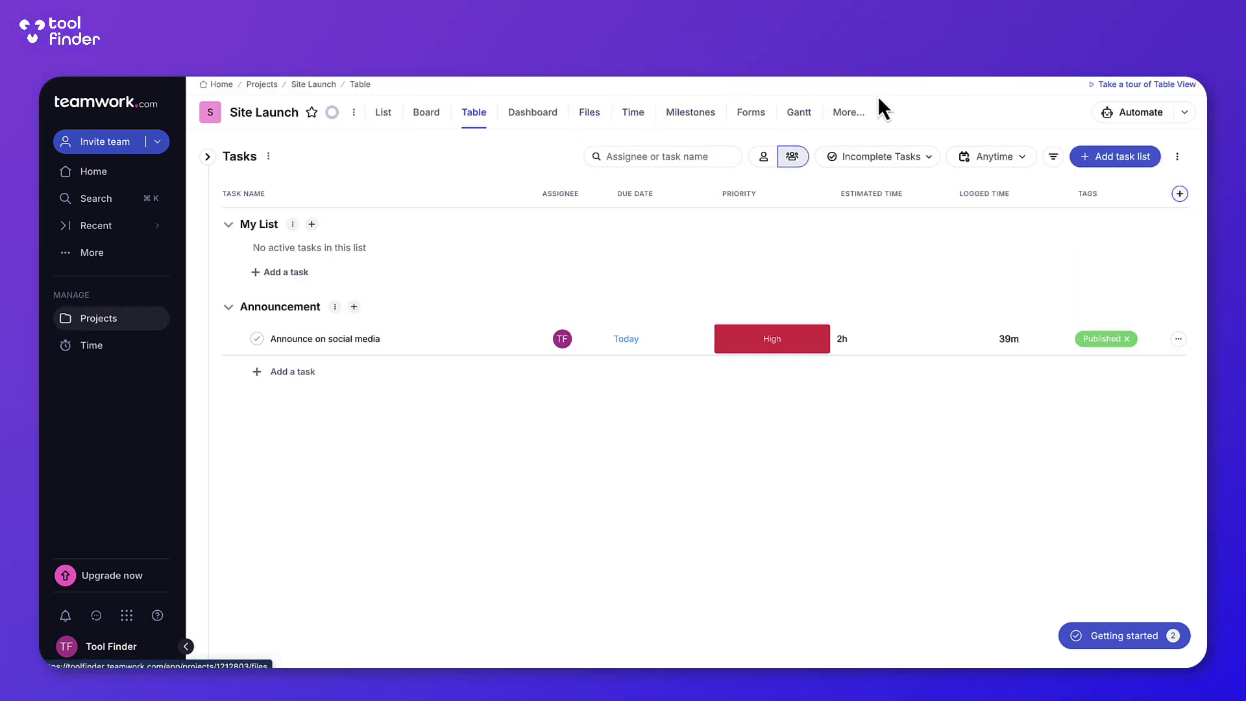
click(850, 113)
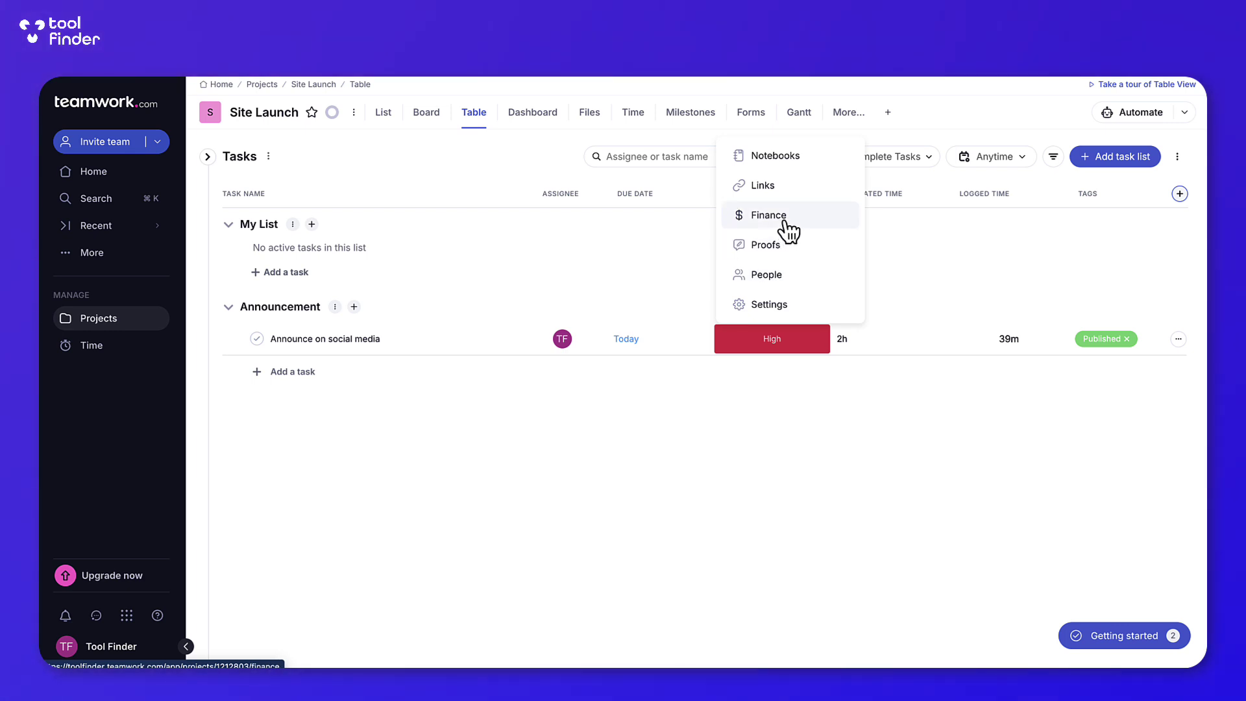
click(788, 227)
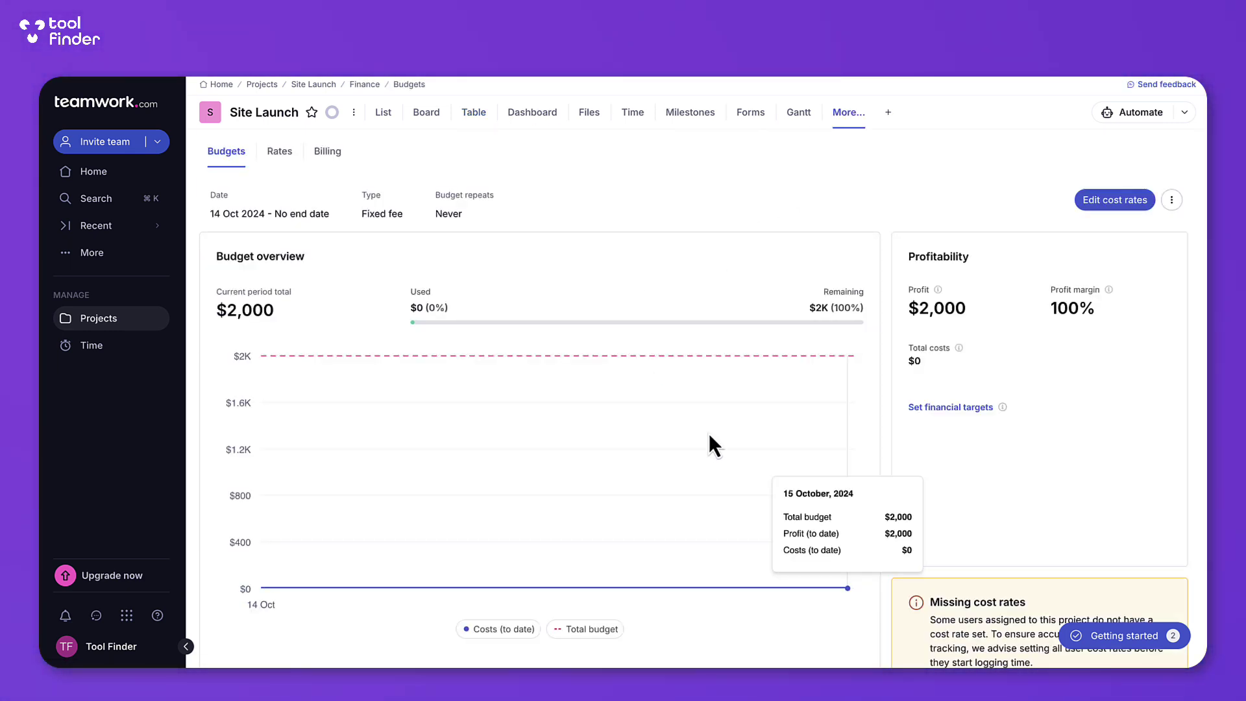
scroll(709, 435, down, 1)
scroll(711, 454, up, 1)
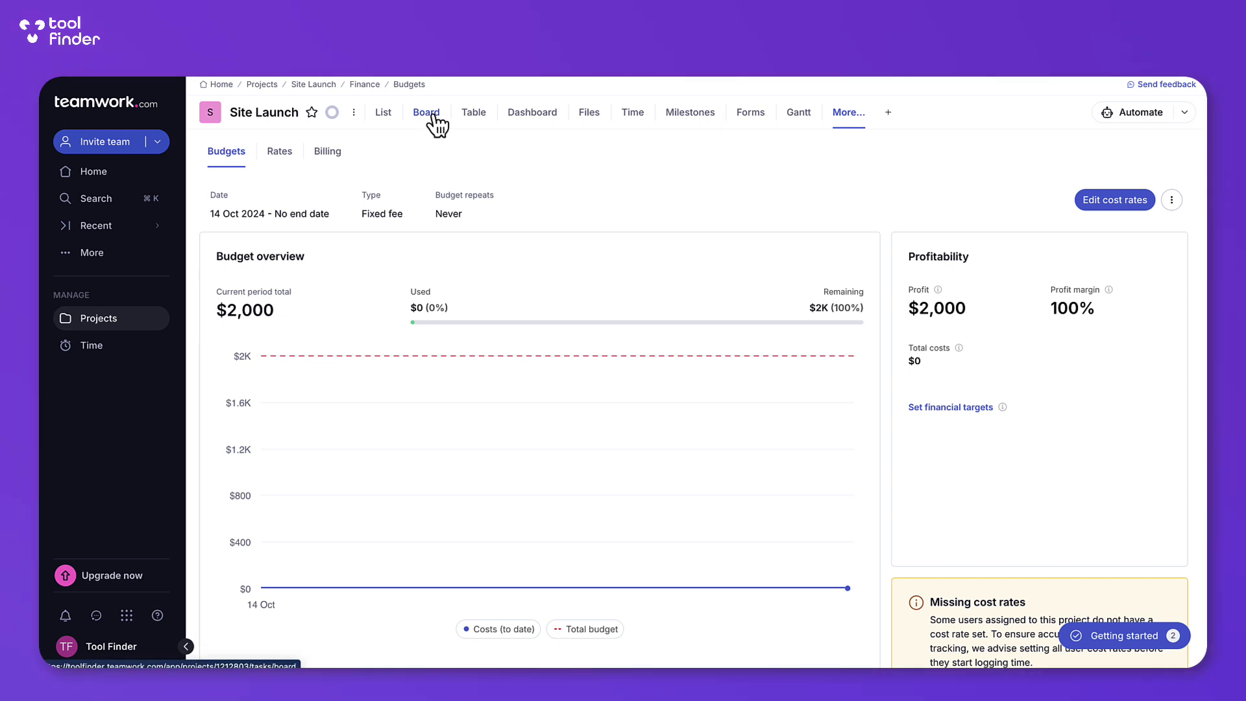
click(285, 156)
click(325, 154)
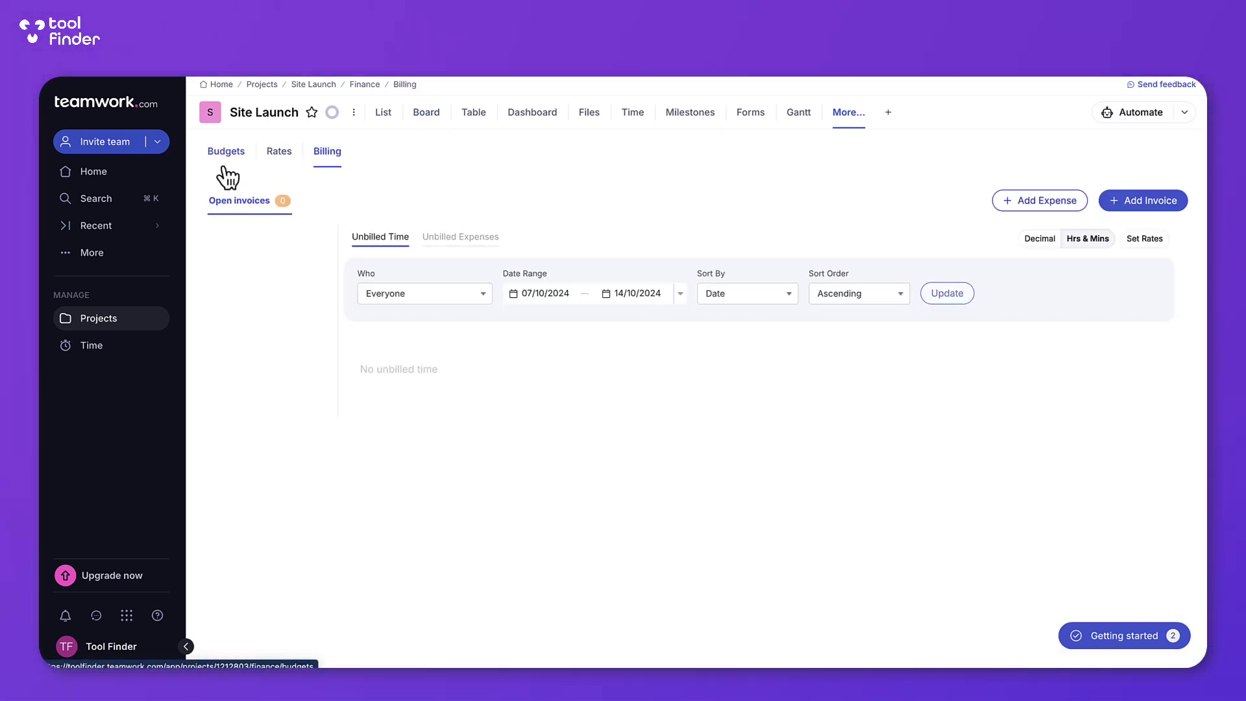
click(227, 155)
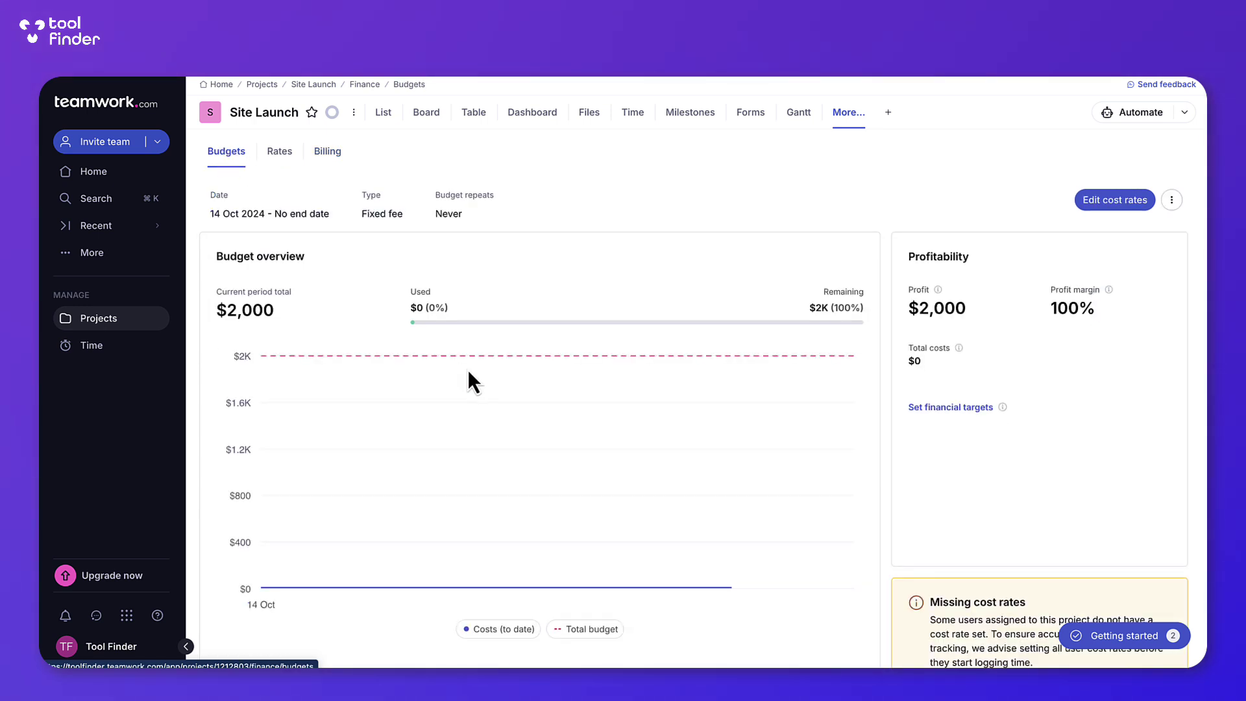
scroll(574, 422, down, 3)
scroll(573, 422, down, 2)
scroll(573, 421, up, 4)
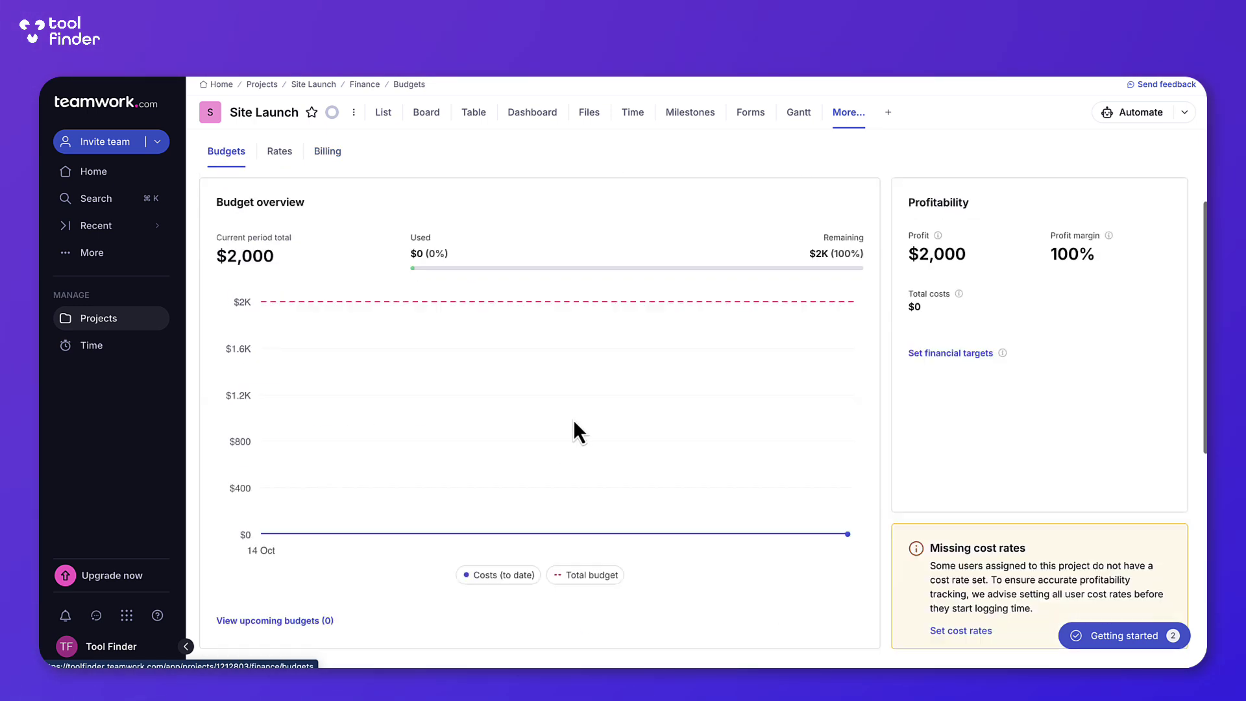
scroll(574, 421, up, 1)
scroll(574, 421, down, 5)
scroll(574, 422, up, 5)
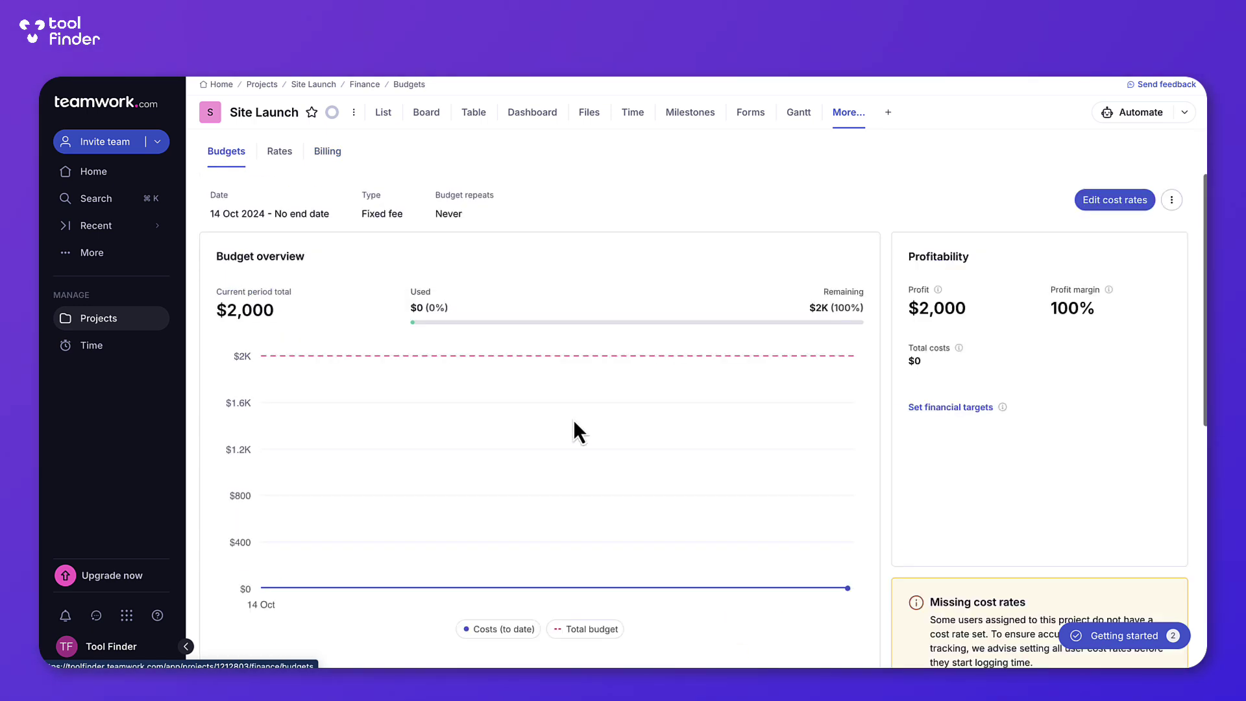